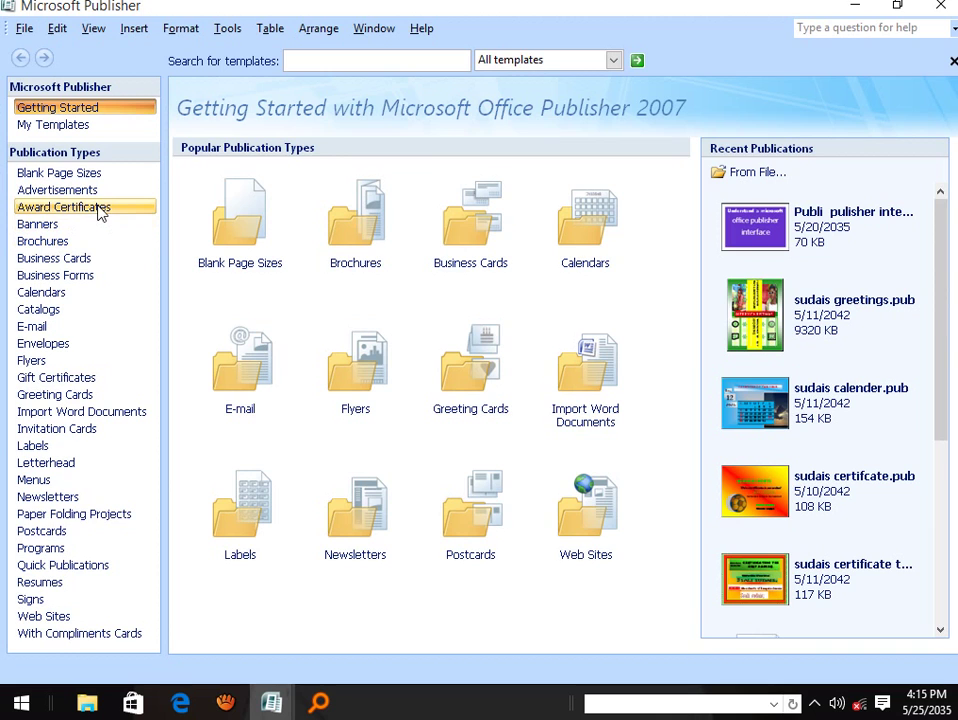
Create an award certificate from the Celtic Knotwork template with the default template colors and fonts.
click(62, 207)
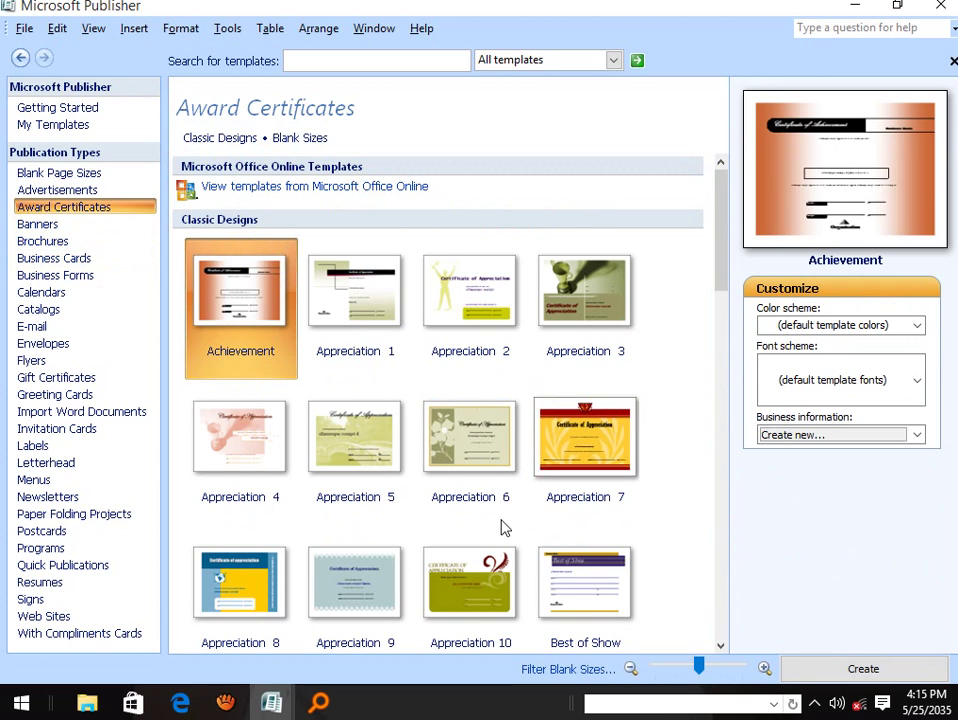
scroll(503, 522, down, 3)
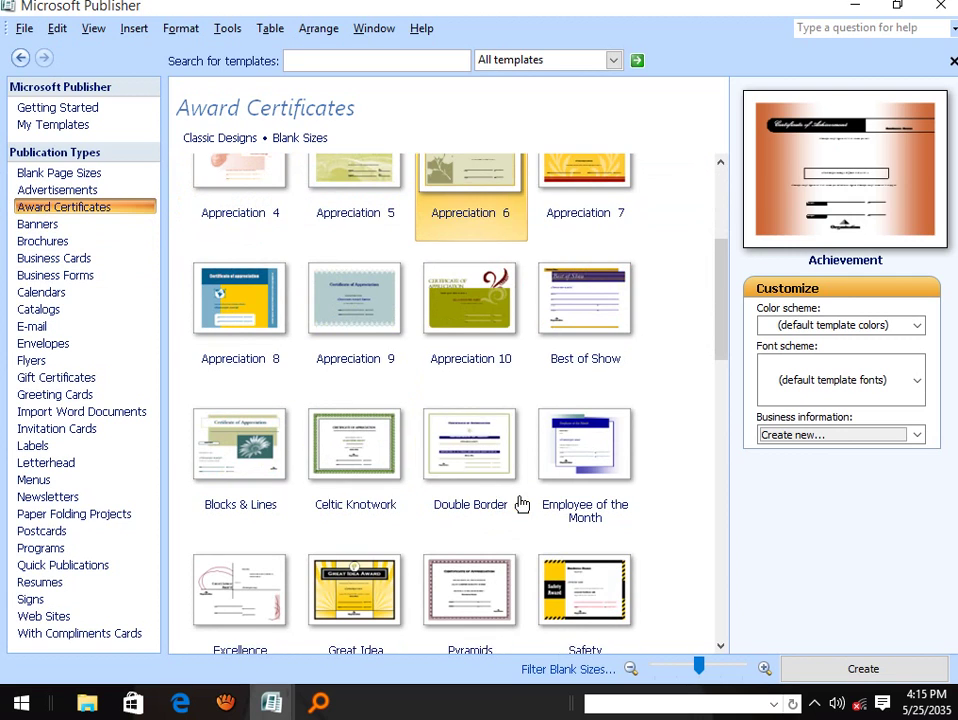
click(362, 449)
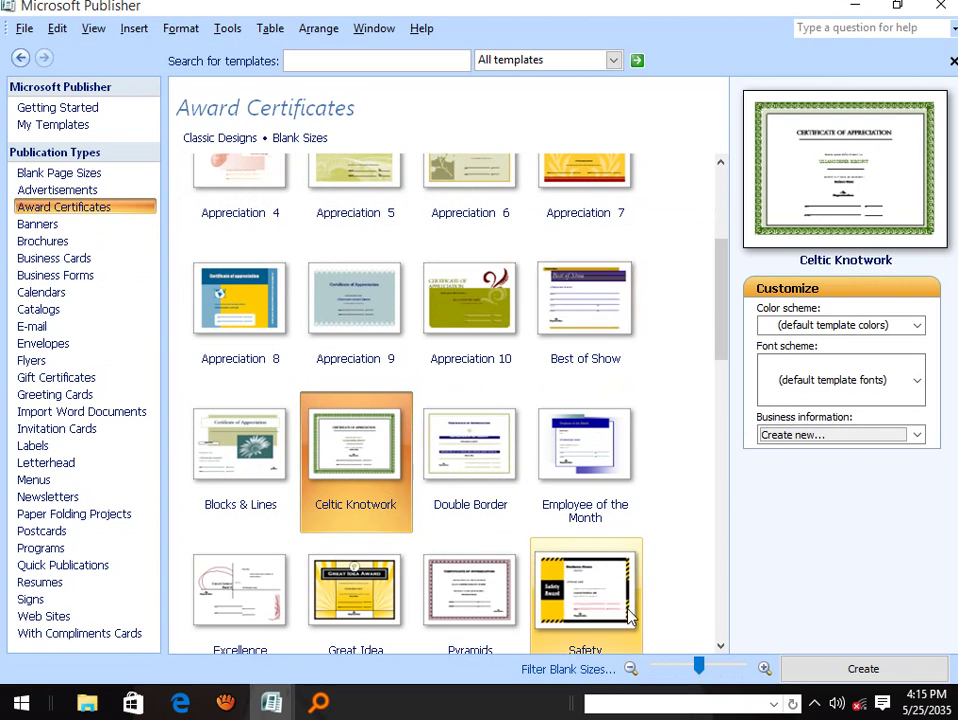
click(857, 669)
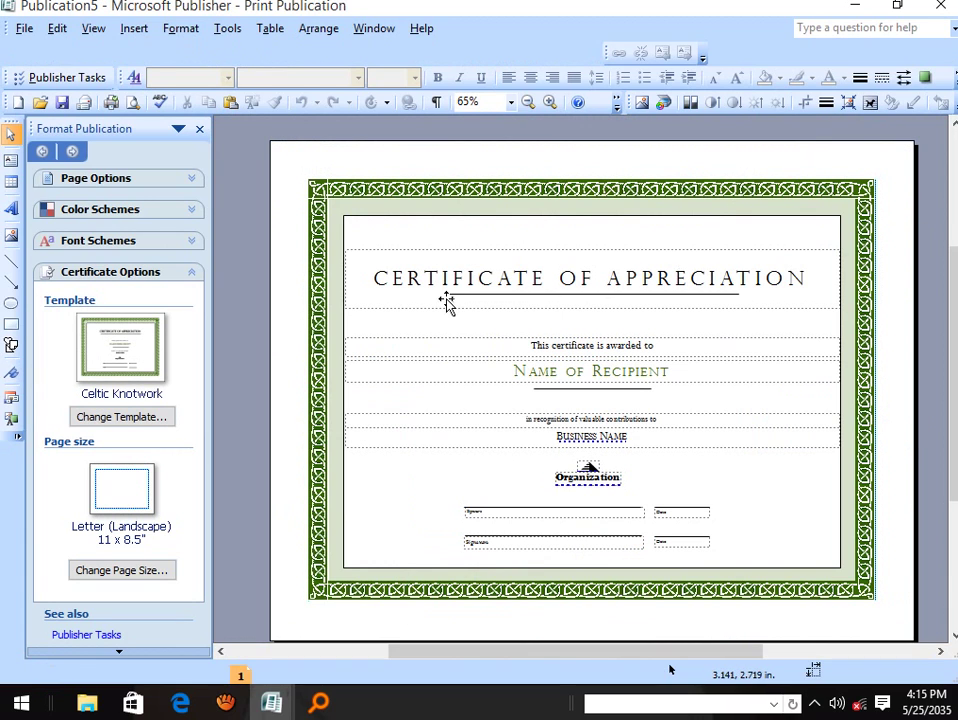
Move the "Certificate of Appreciation" title box up inside the inner frame, to about 1.25 in from the page's top edge.
click(312, 187)
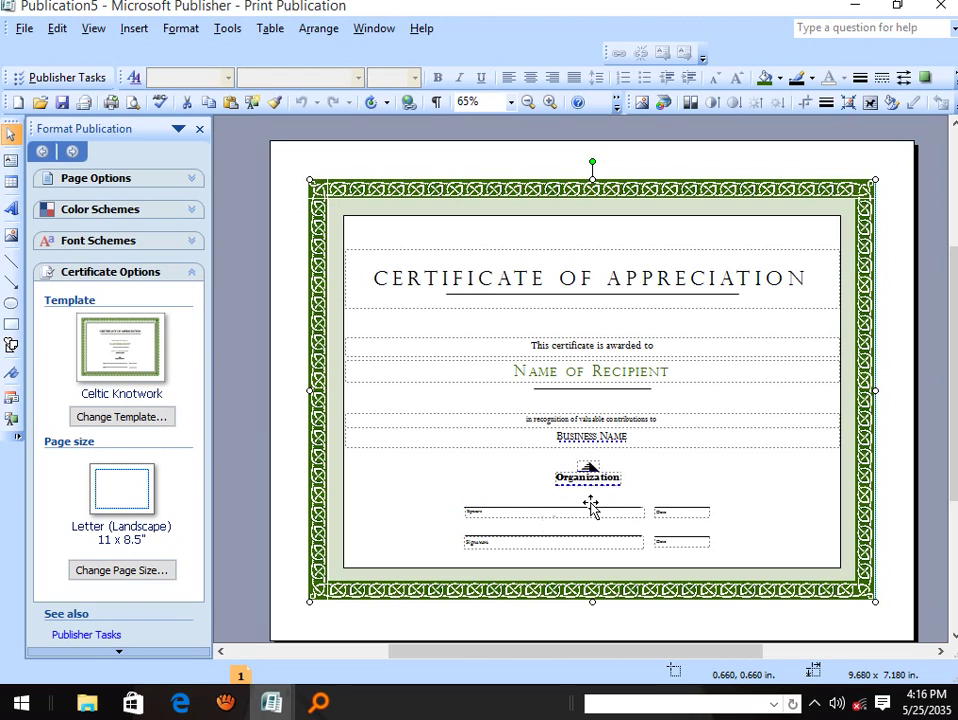
click(518, 510)
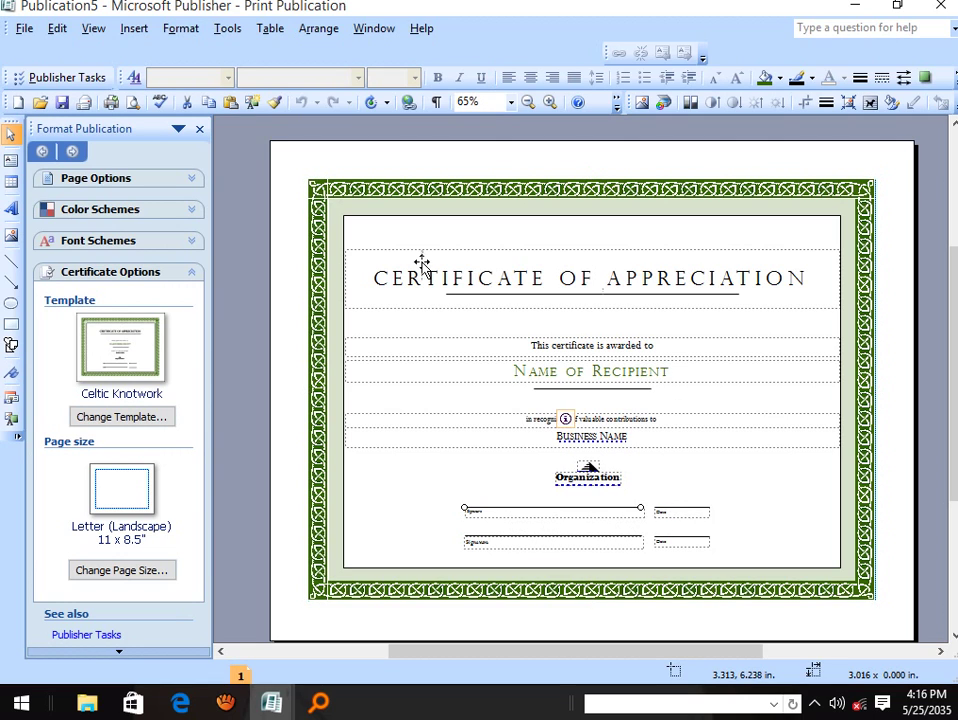
click(372, 278)
drag(372, 278, 667, 307)
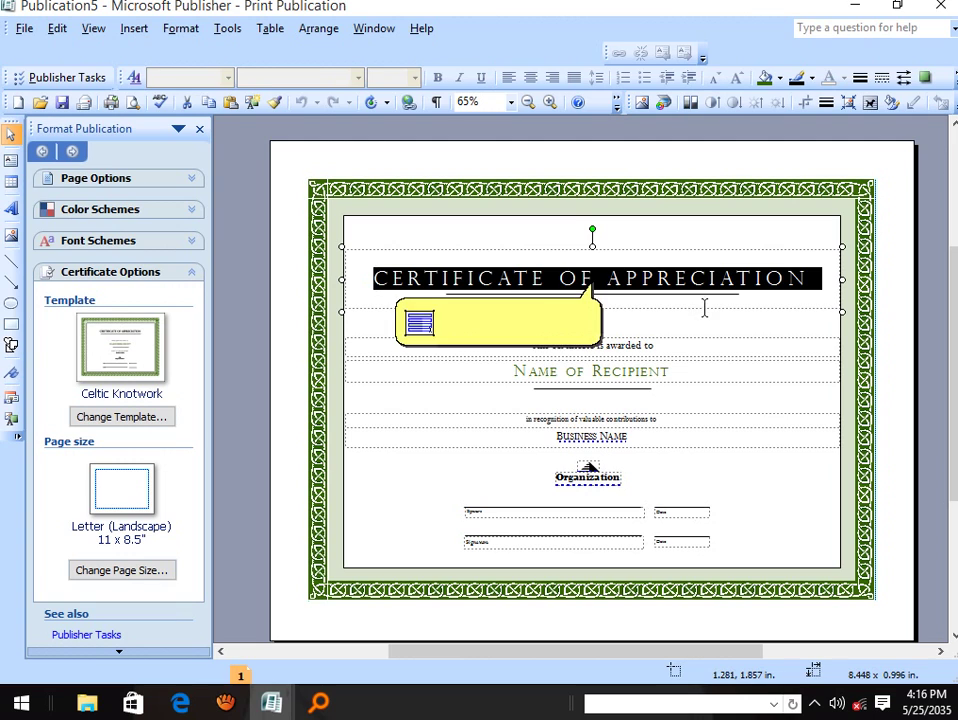
drag(394, 253, 428, 257)
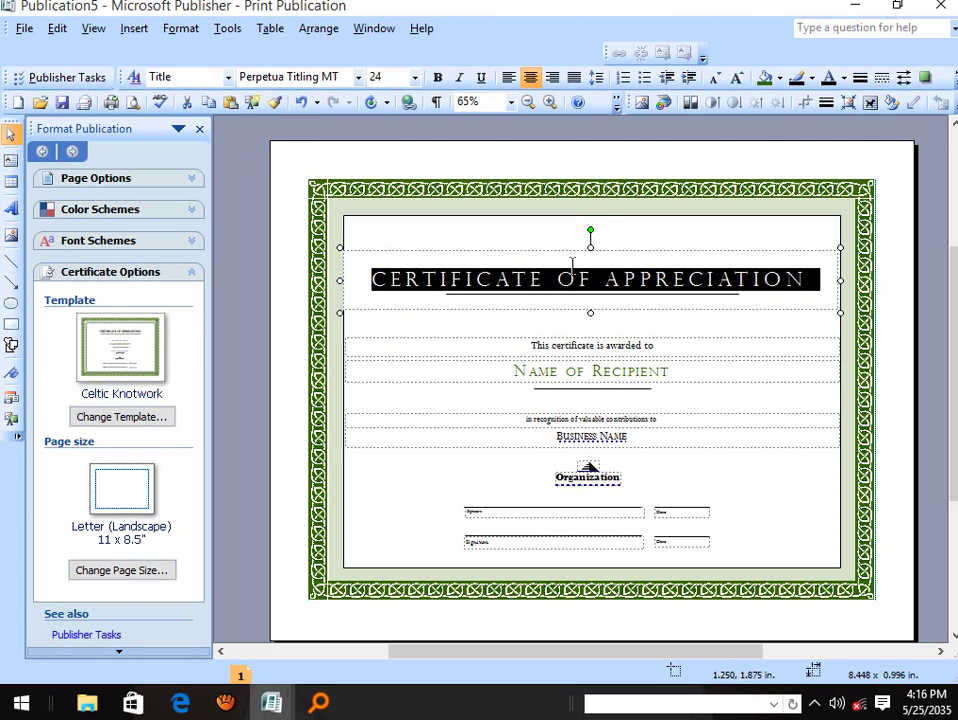
drag(576, 250, 581, 214)
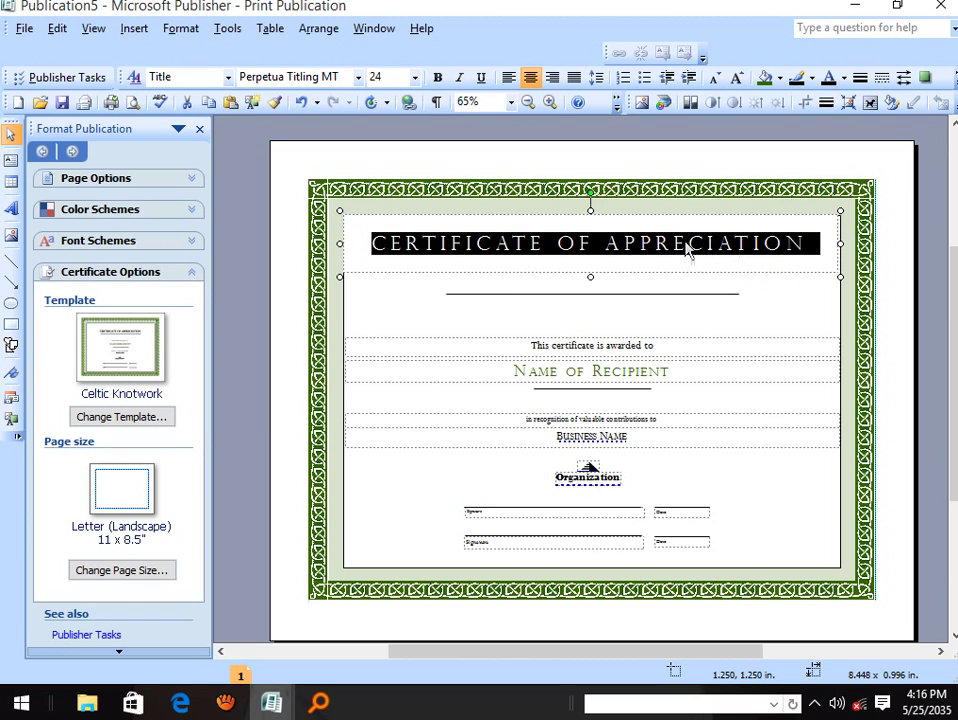
Lower the line under the title to about 3.125 in and extend the title box down to it, about 1.875 in high.
click(577, 294)
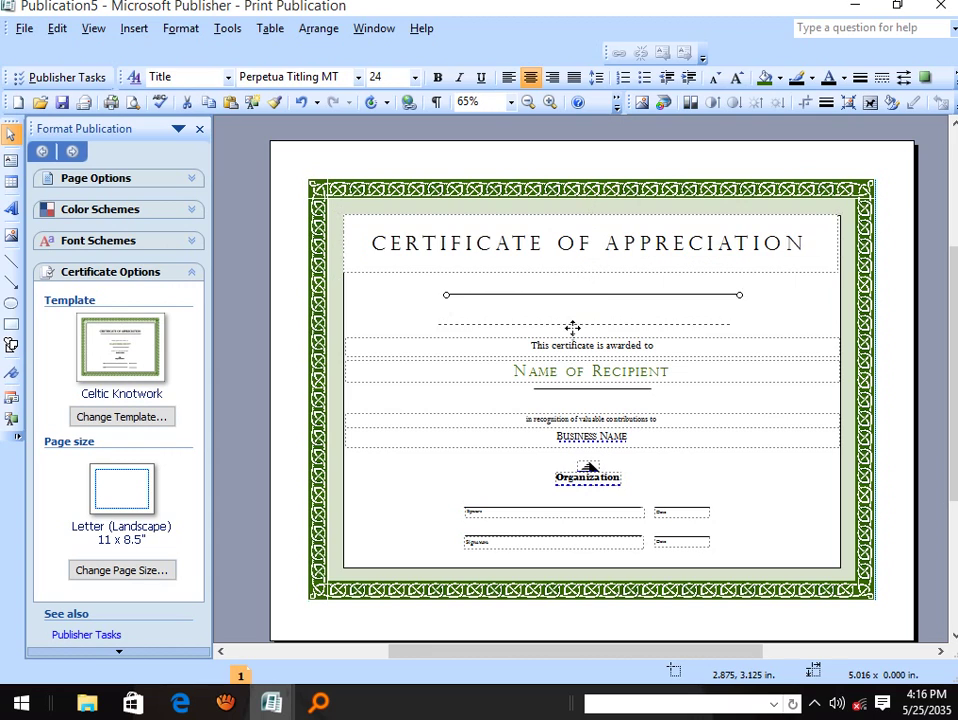
click(580, 277)
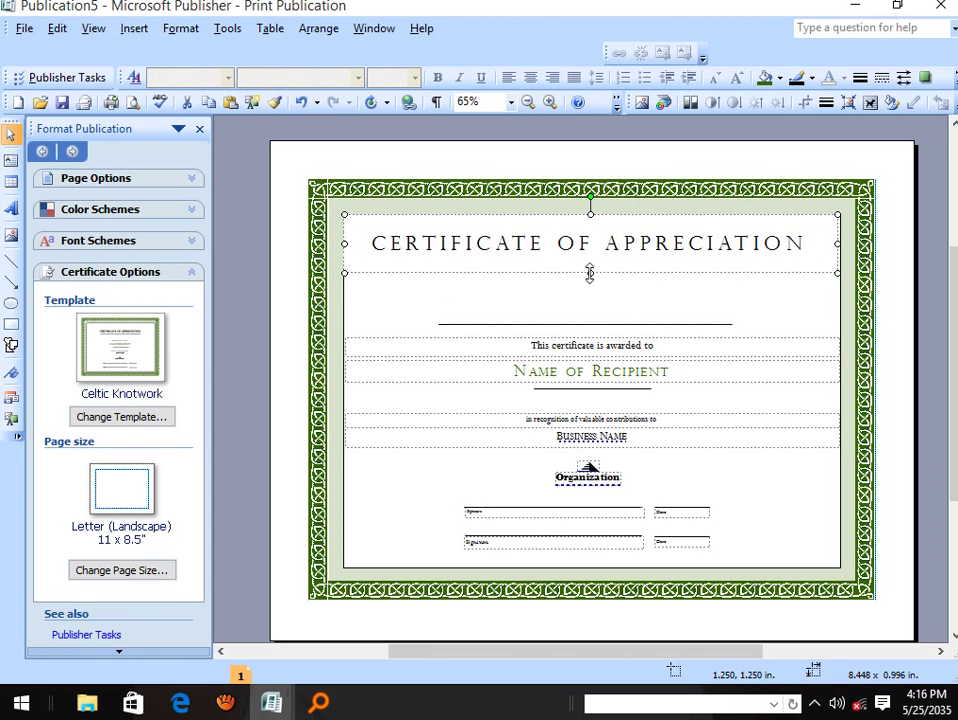
drag(590, 273, 590, 324)
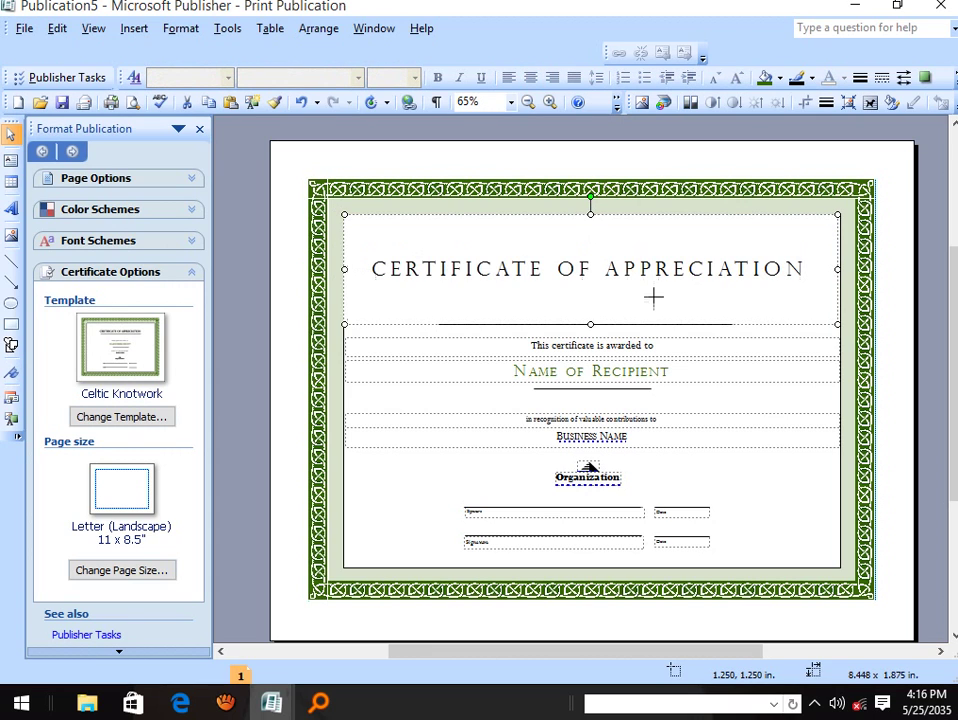
Format the certificate title in the Oxford font and make it bold.
triple_click(802, 276)
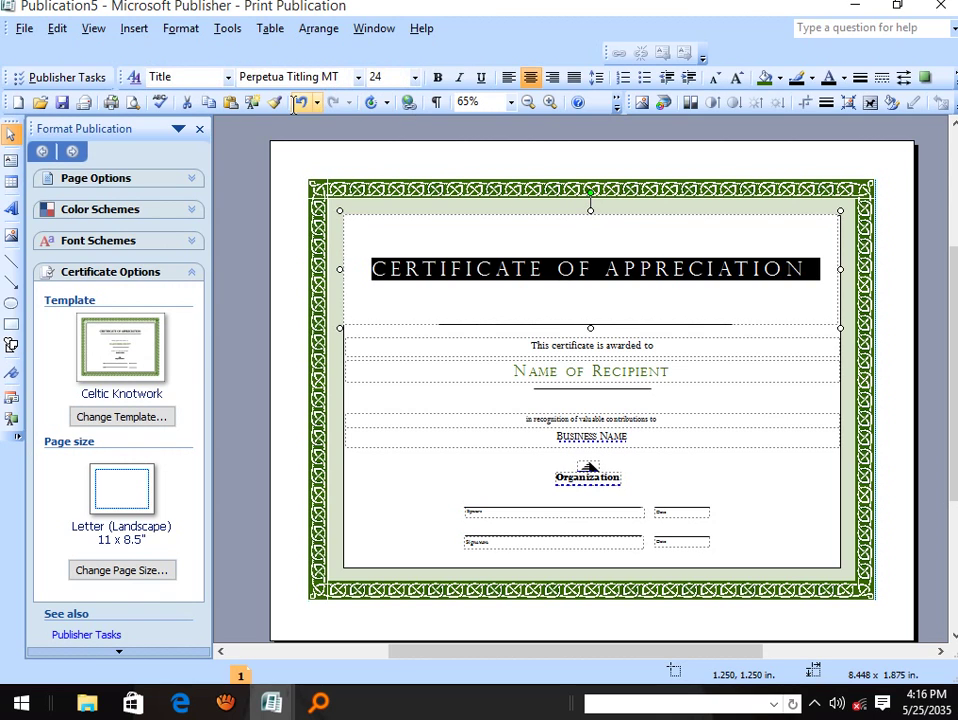
click(358, 78)
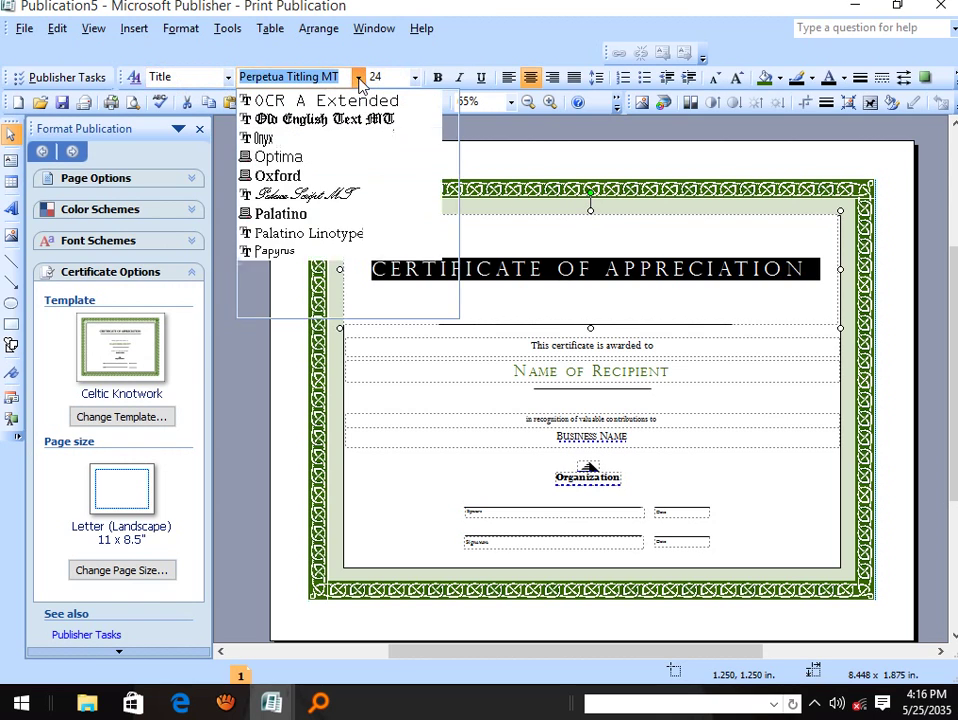
click(350, 178)
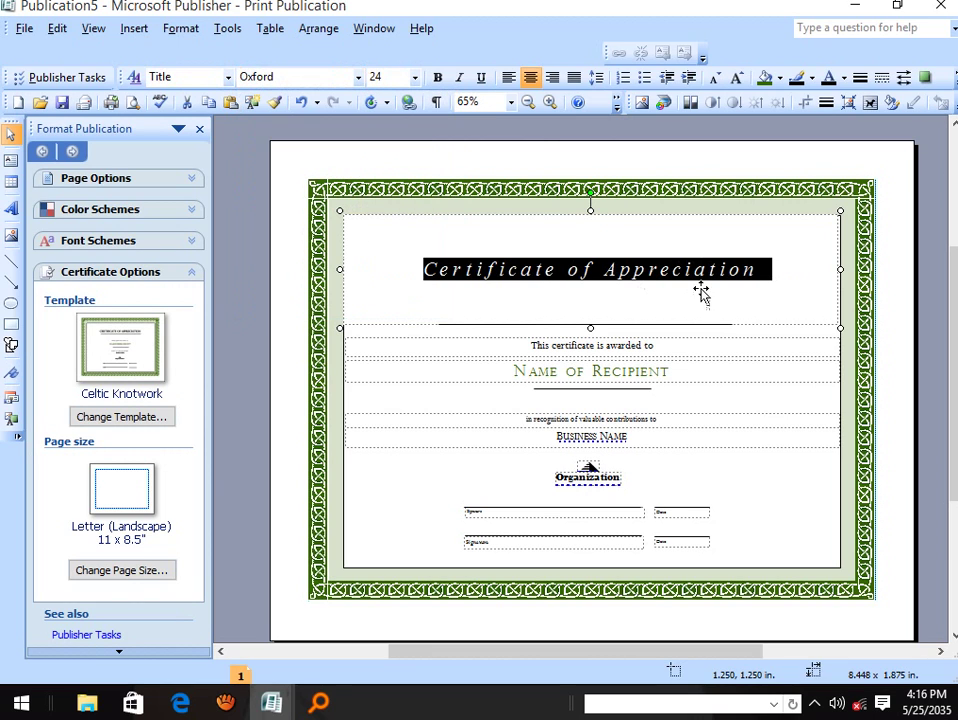
click(437, 78)
click(459, 78)
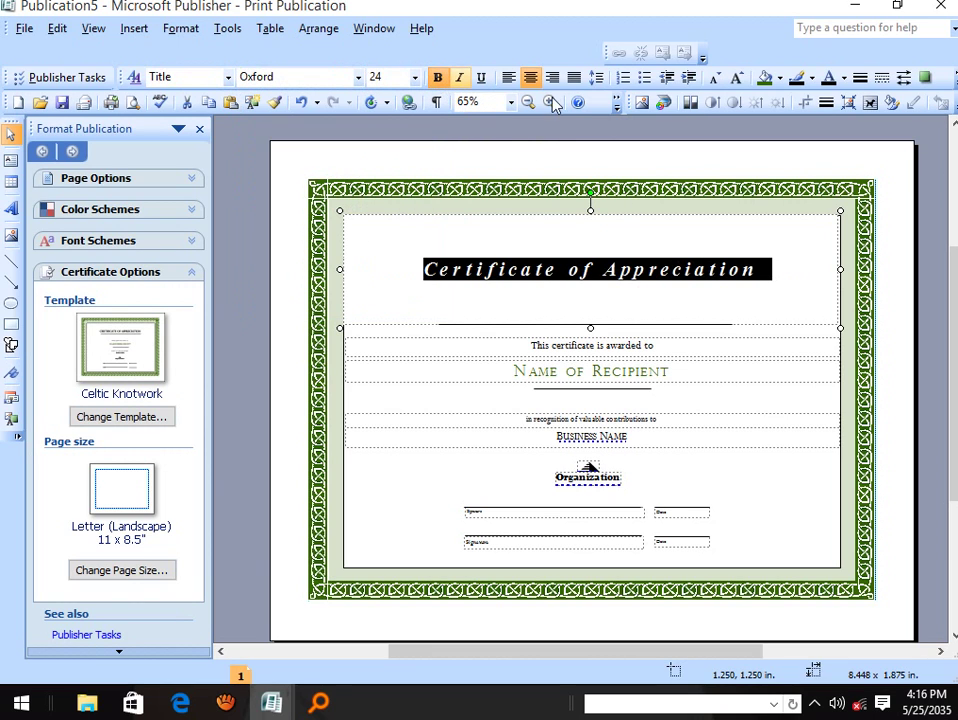
Enlarge the certificate title's font size to 48.
click(737, 79)
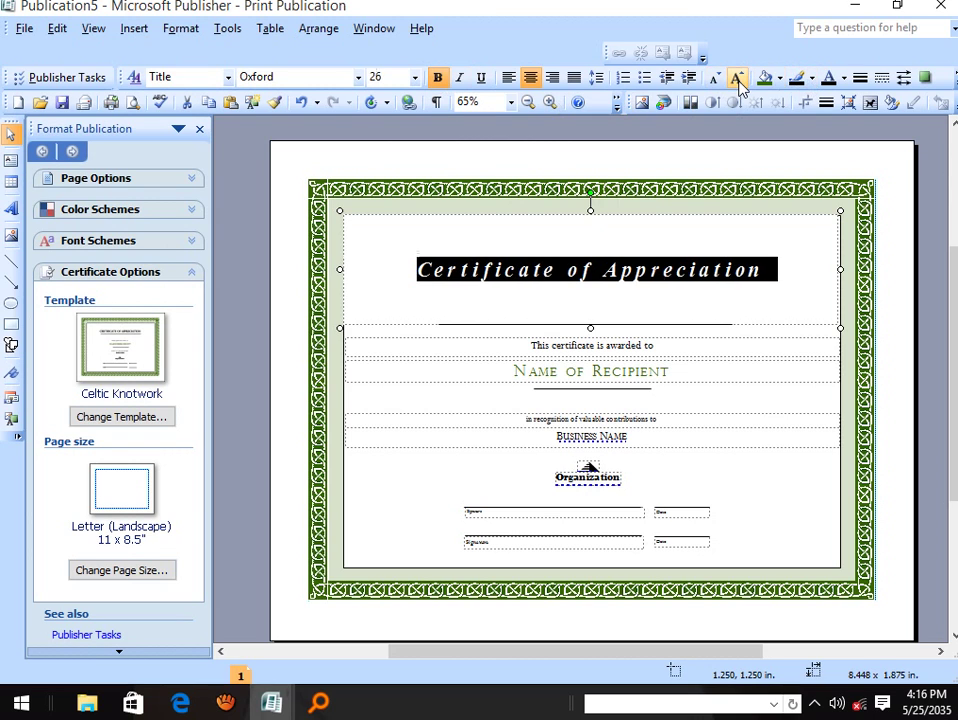
click(737, 79)
click(737, 79)
click(737, 79)
click(737, 79)
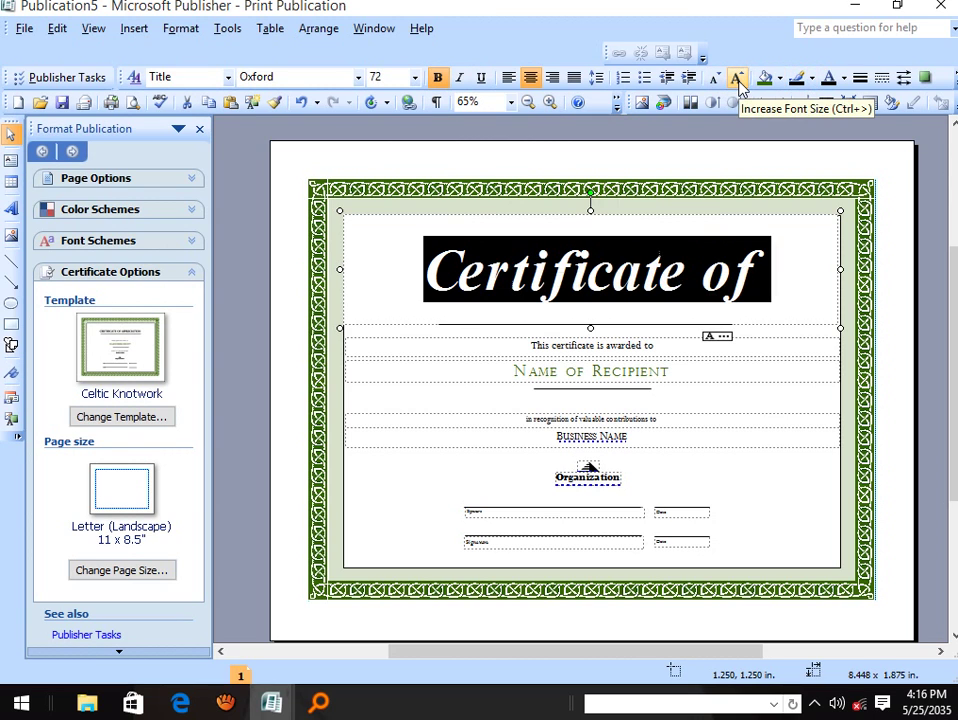
click(714, 78)
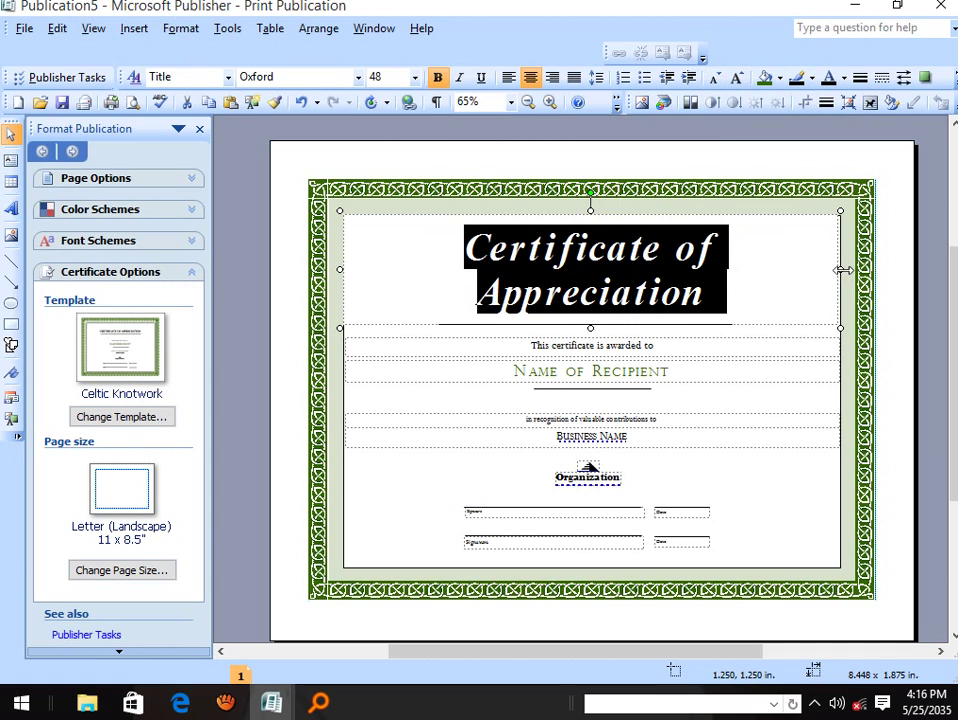
Try widening the title text box on both sides to about 9.125 in, and undo both resizes.
drag(840, 269, 848, 280)
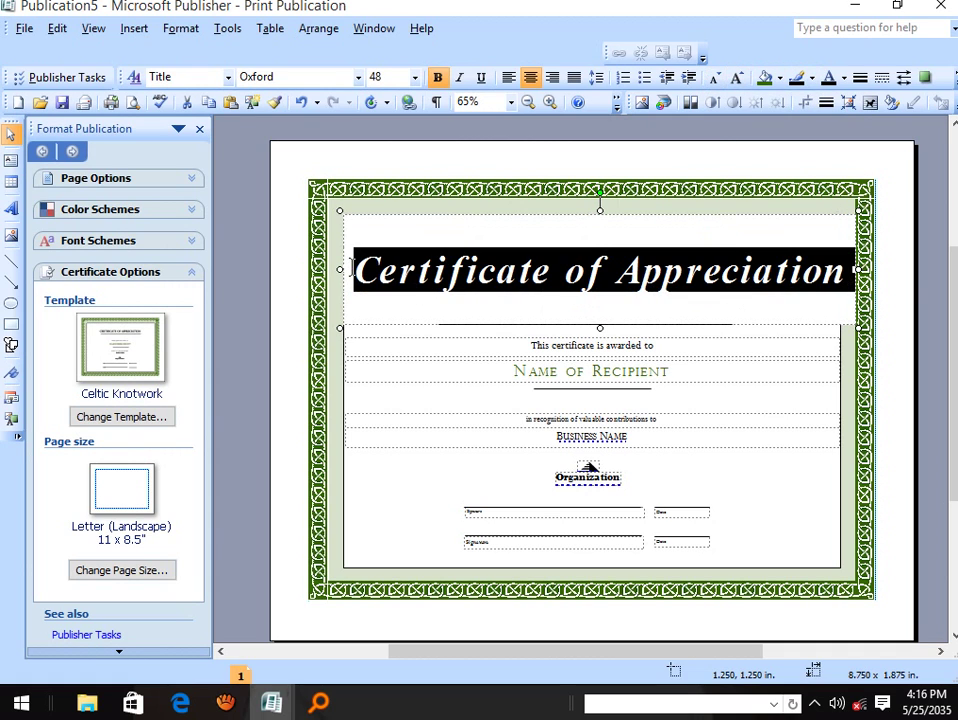
drag(340, 270, 317, 271)
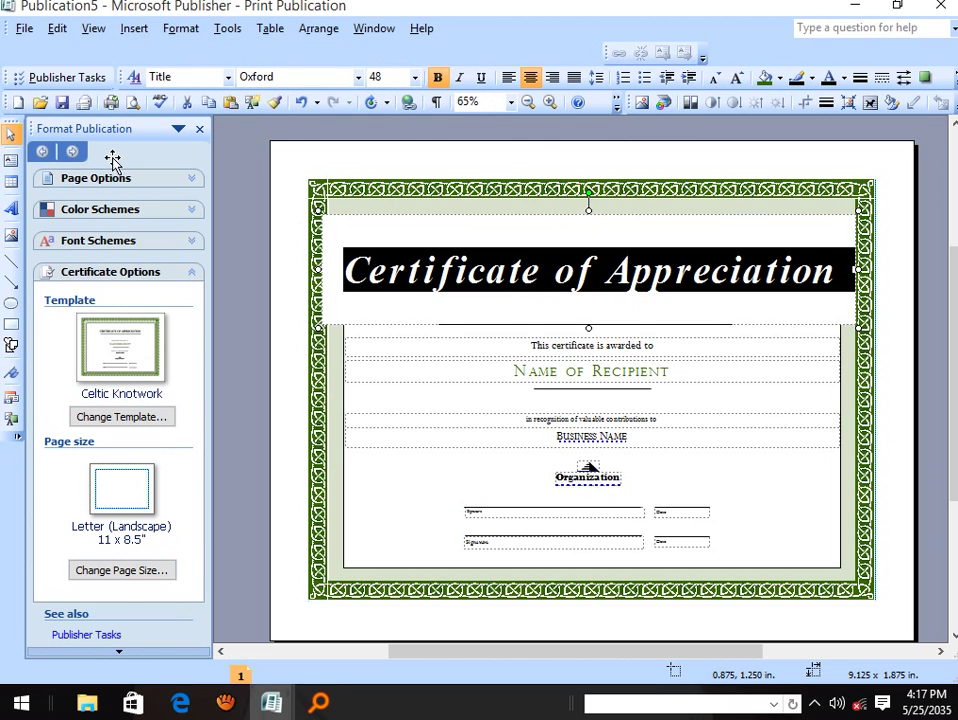
click(301, 102)
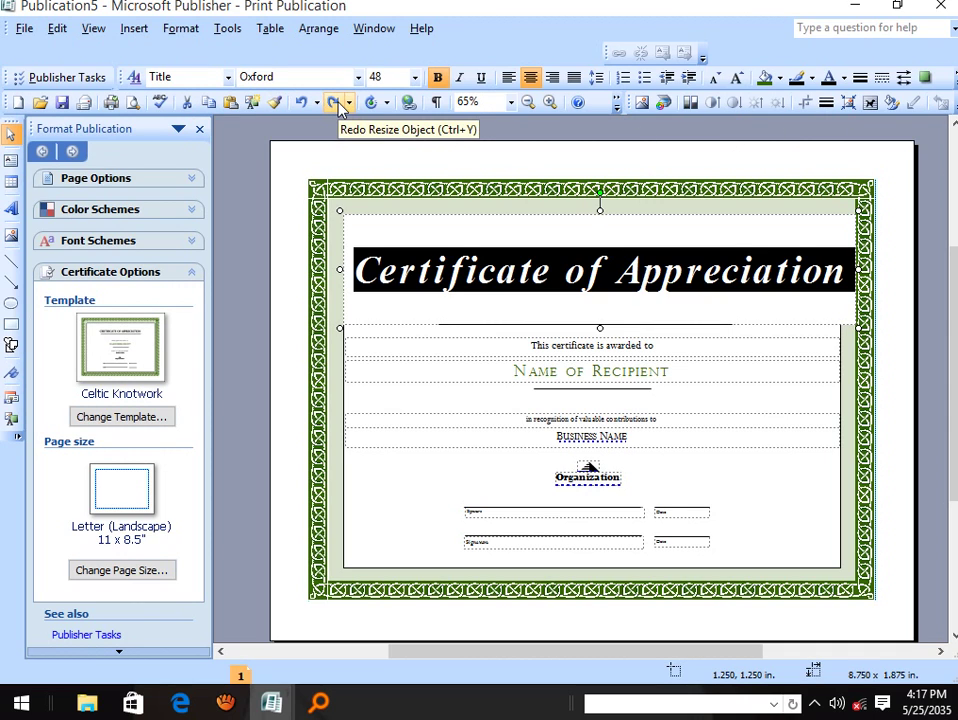
click(301, 102)
triple_click(592, 255)
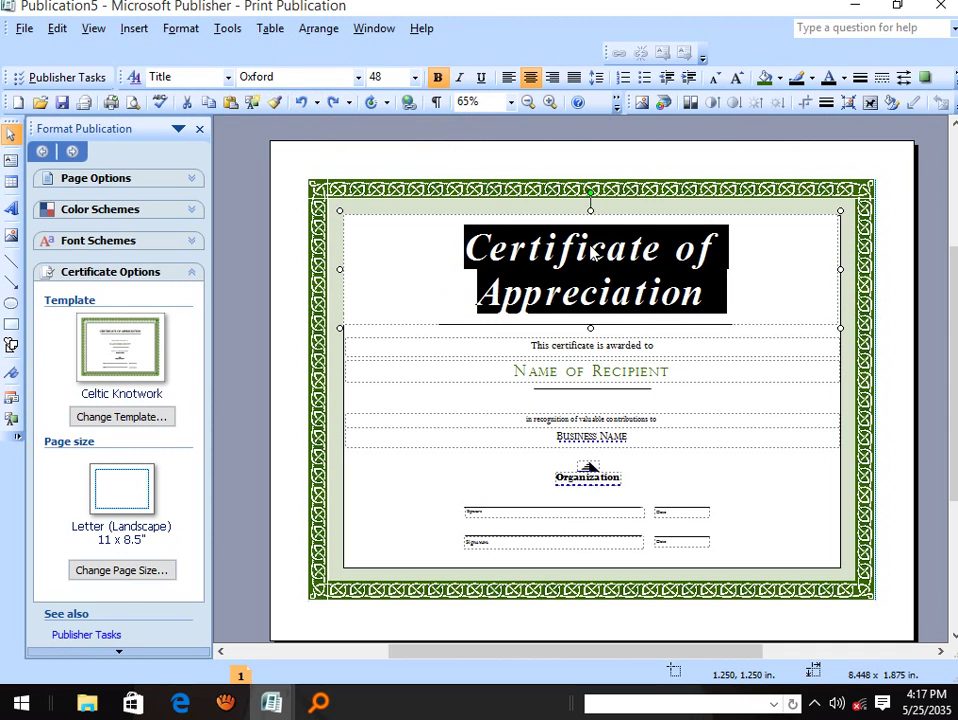
click(735, 272)
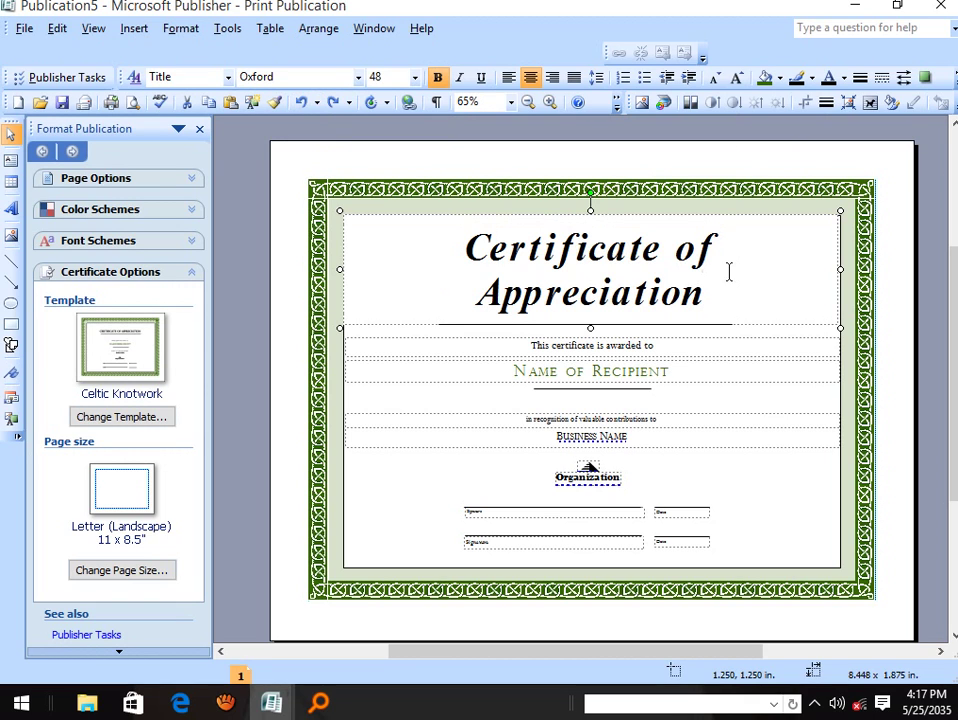
triple_click(667, 252)
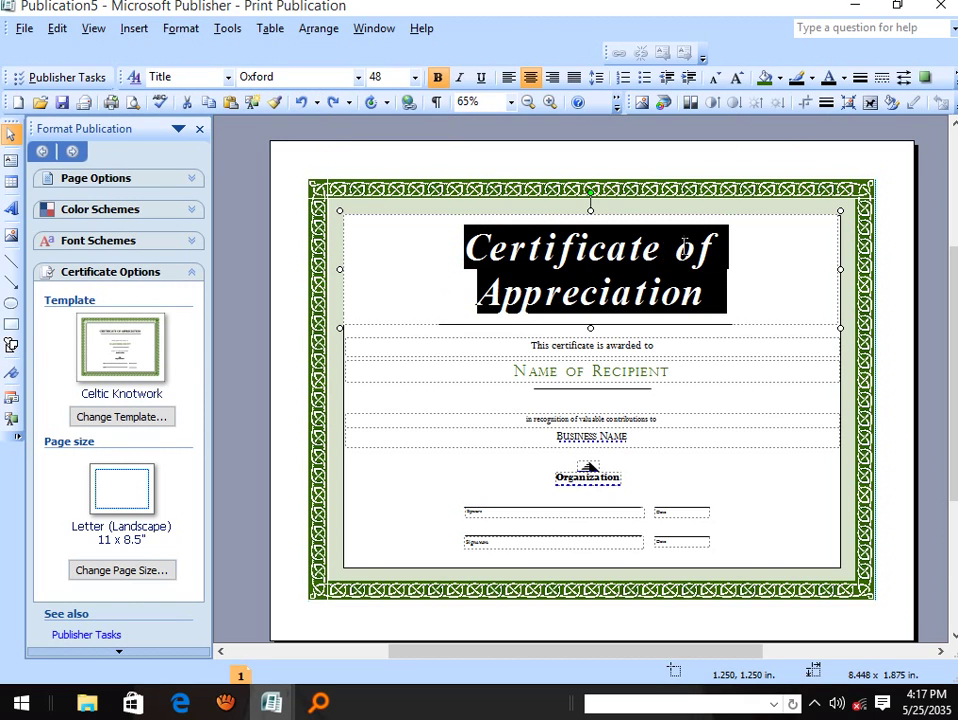
click(733, 276)
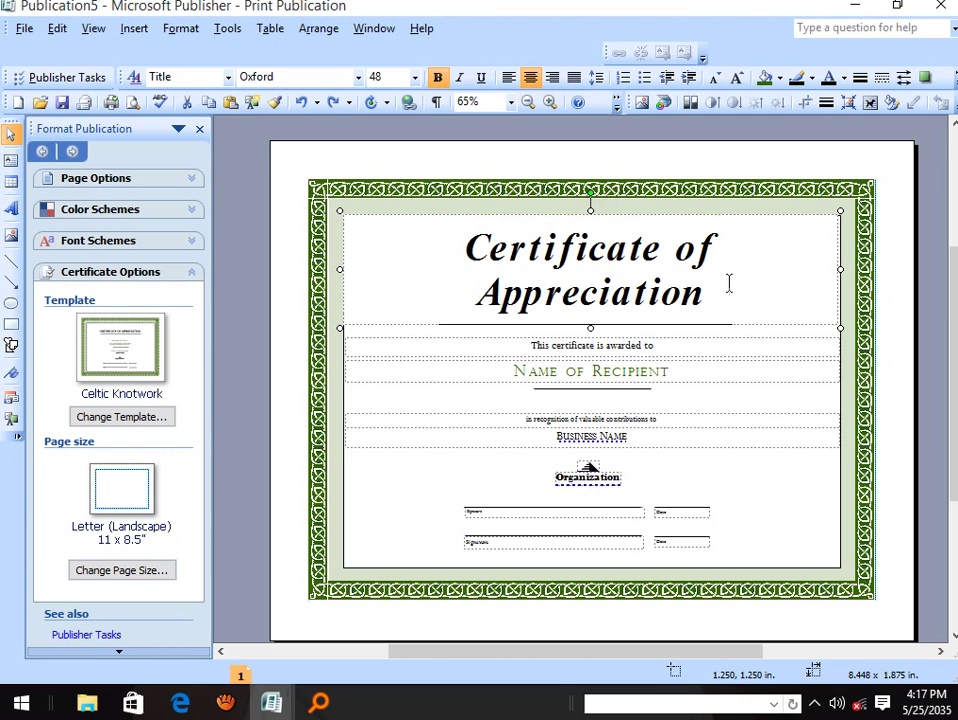
triple_click(686, 271)
click(748, 288)
Change the whole certificate title's font to Albertus MT Lt.
drag(712, 299, 466, 268)
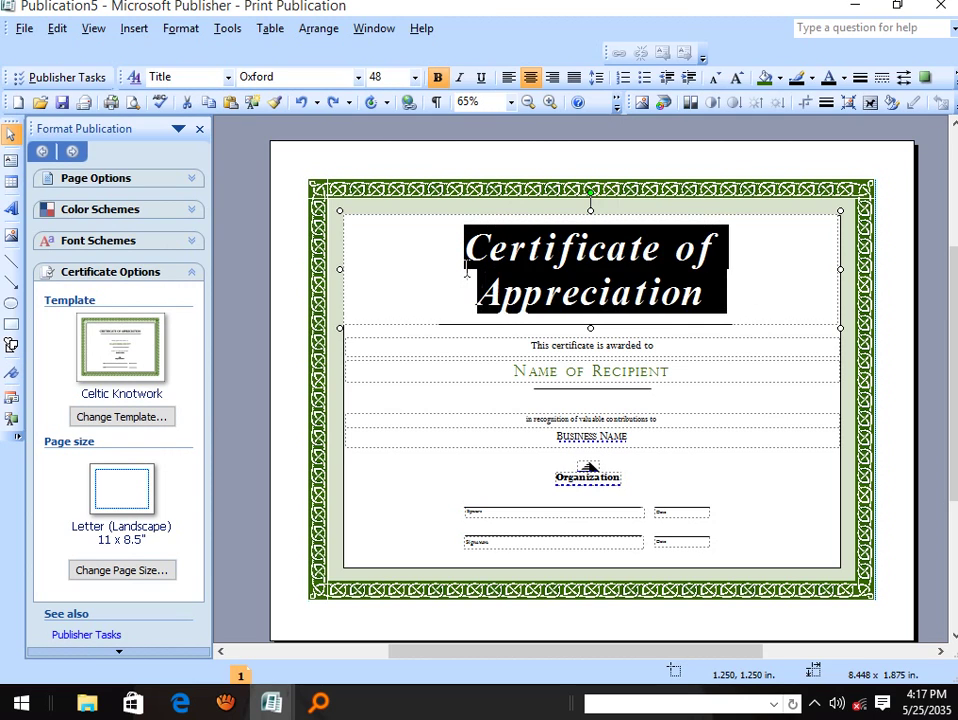
click(358, 77)
scroll(333, 300, down, 1)
scroll(333, 306, down, 5)
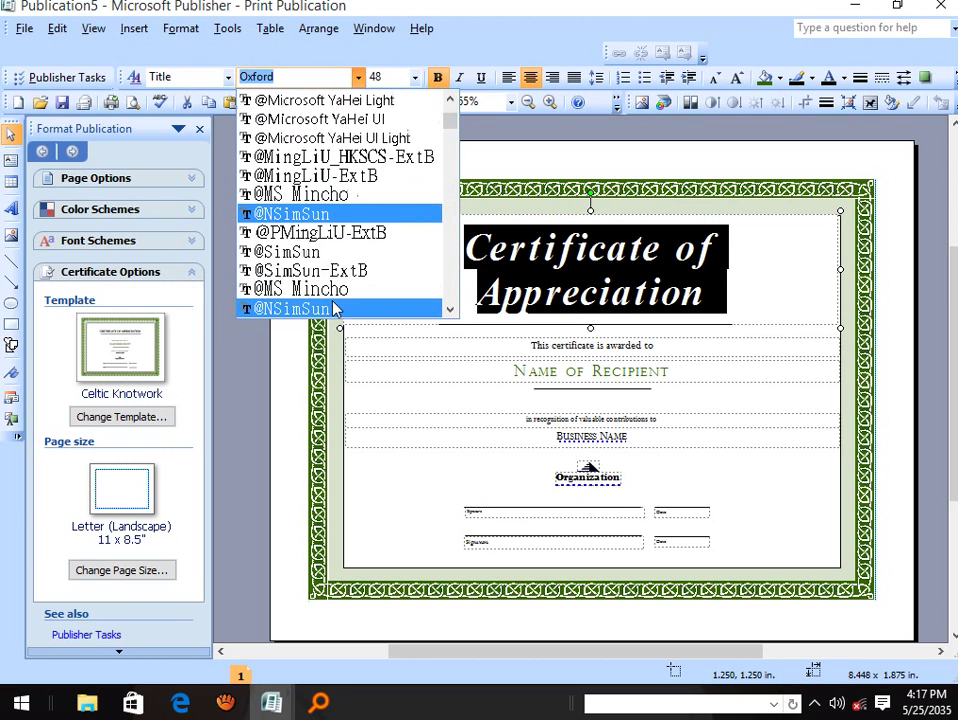
scroll(343, 289, down, 2)
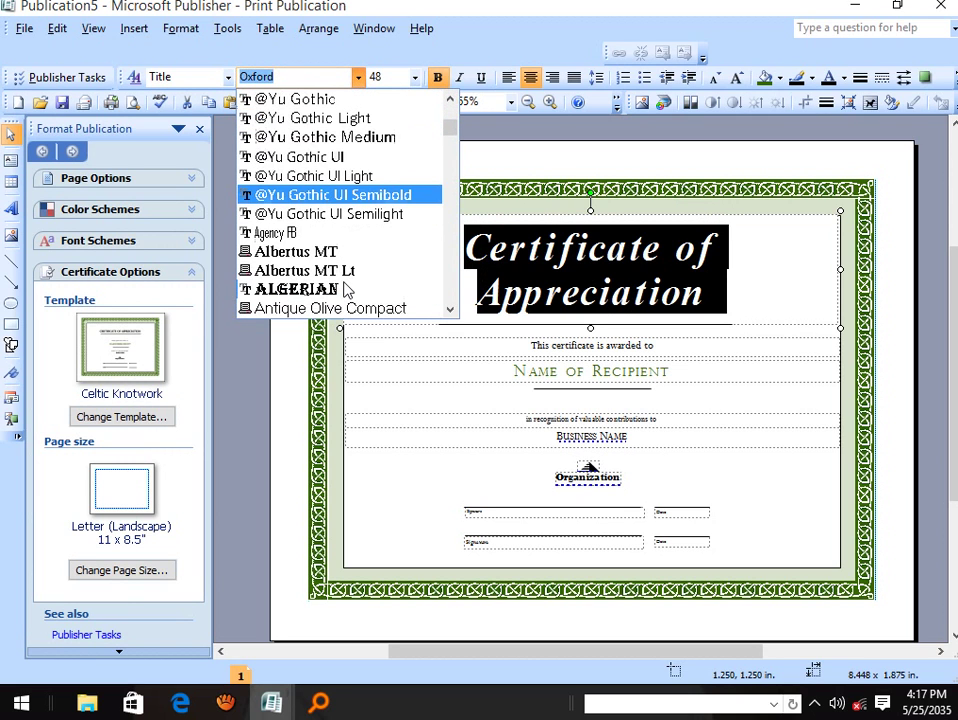
click(320, 271)
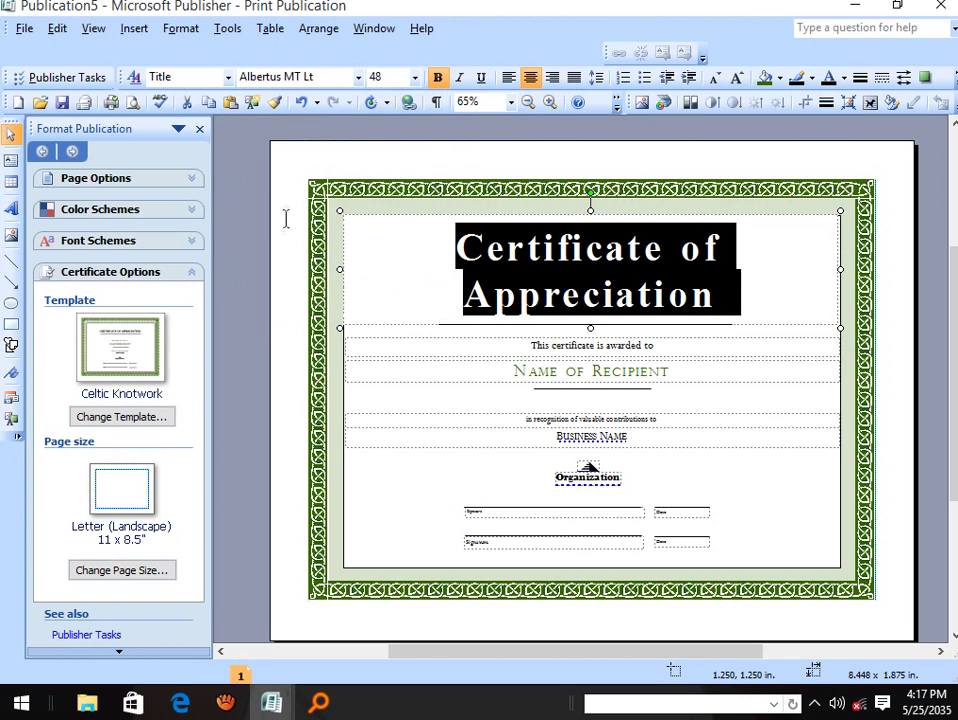
Reduce the title's font size to 36 and shorten its text box to about 1.25 in high.
click(430, 262)
key(ctrl+a)
click(720, 79)
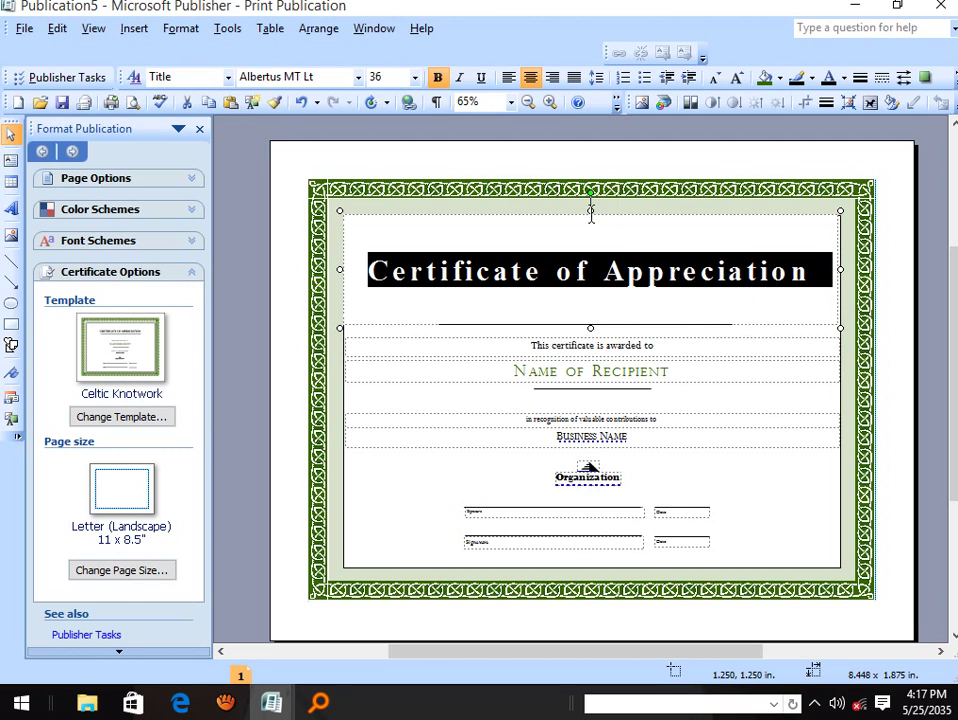
mouse_move(591, 211)
mouse_down()
mouse_move(590, 247)
mouse_move(573, 239)
mouse_move(574, 212)
mouse_up()
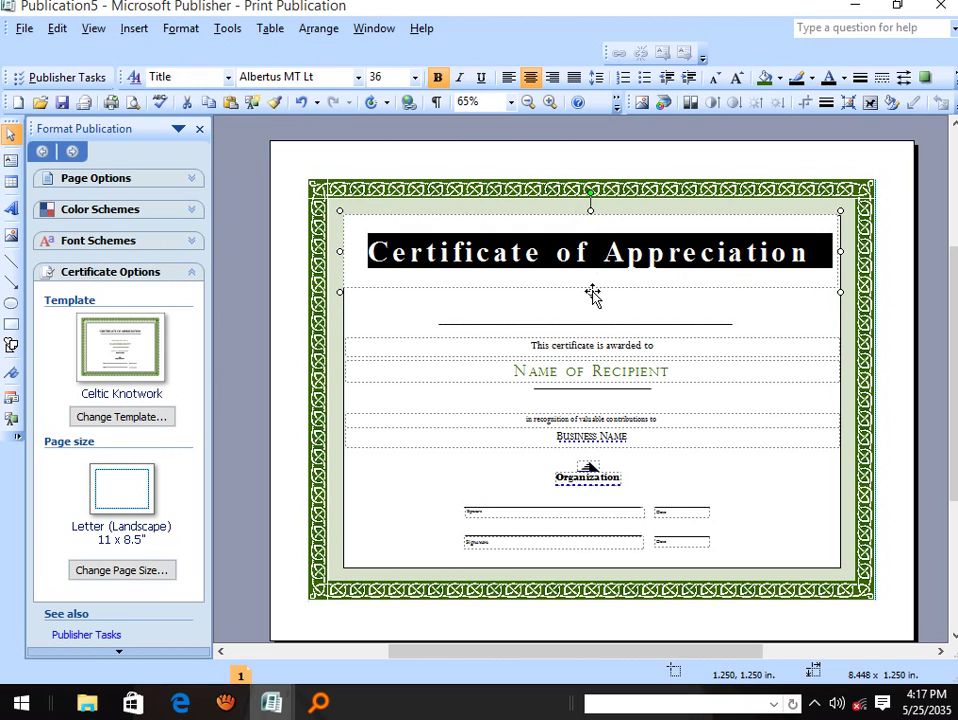
click(699, 299)
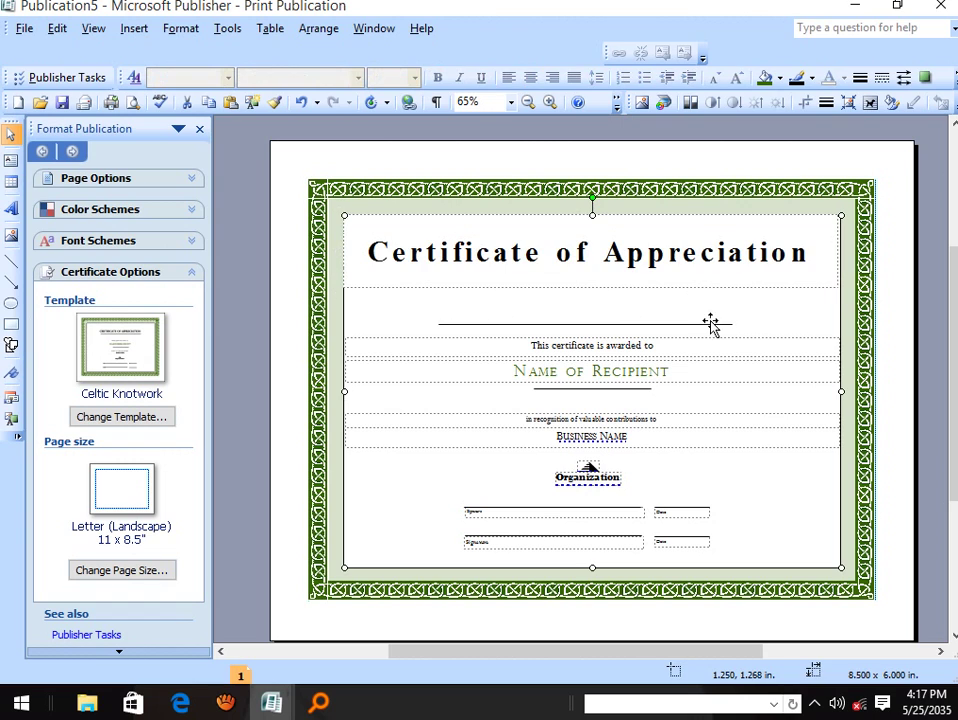
Change the whole certificate title's text color to red from the standard colors.
triple_click(706, 254)
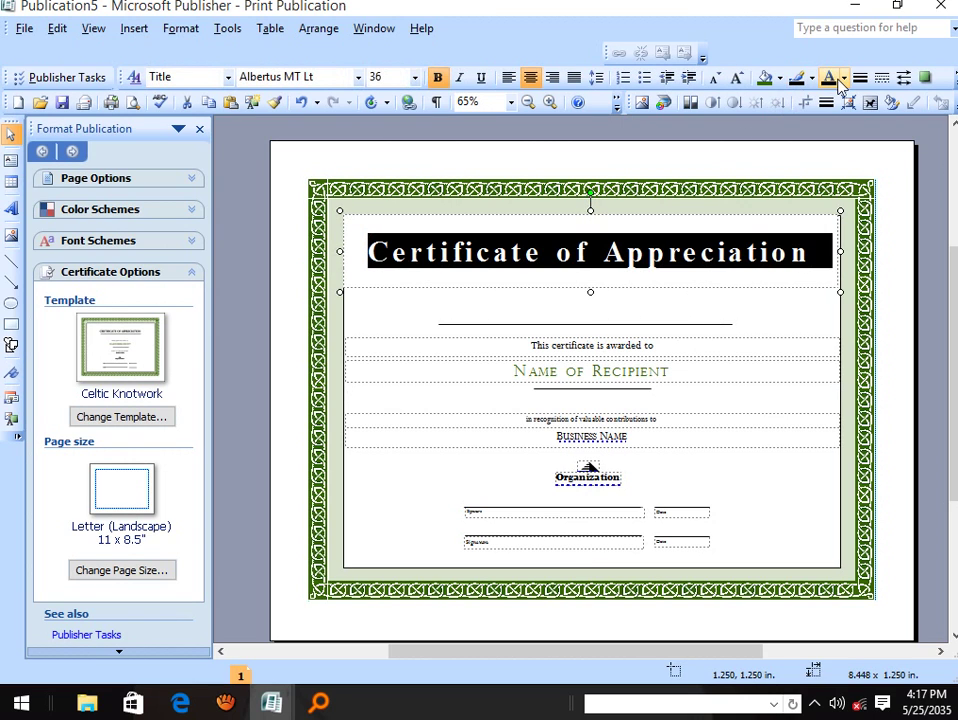
click(844, 80)
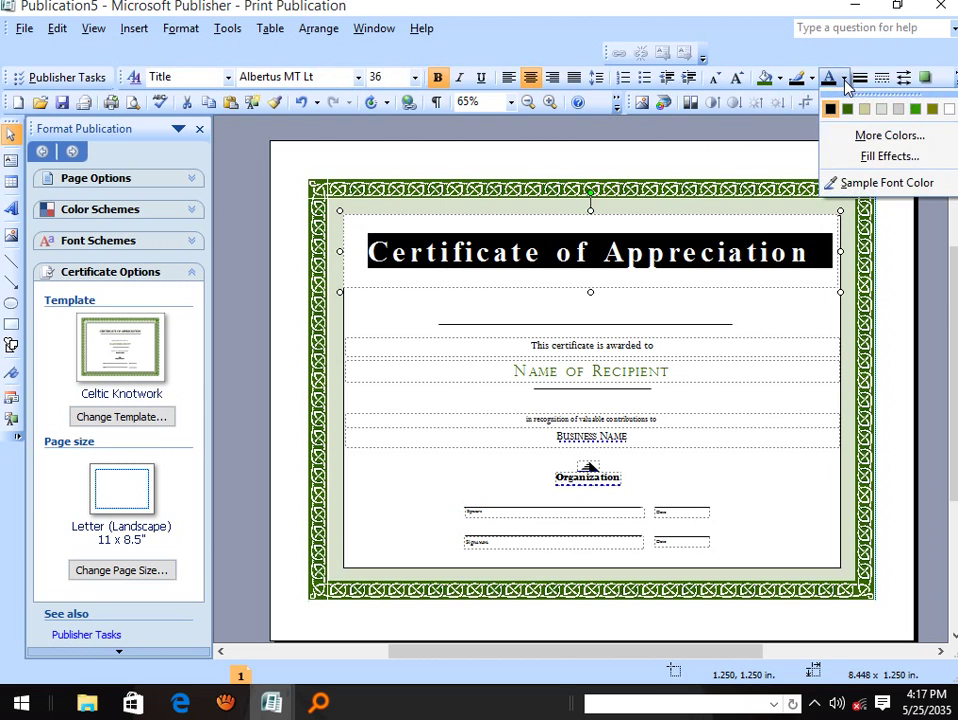
click(884, 147)
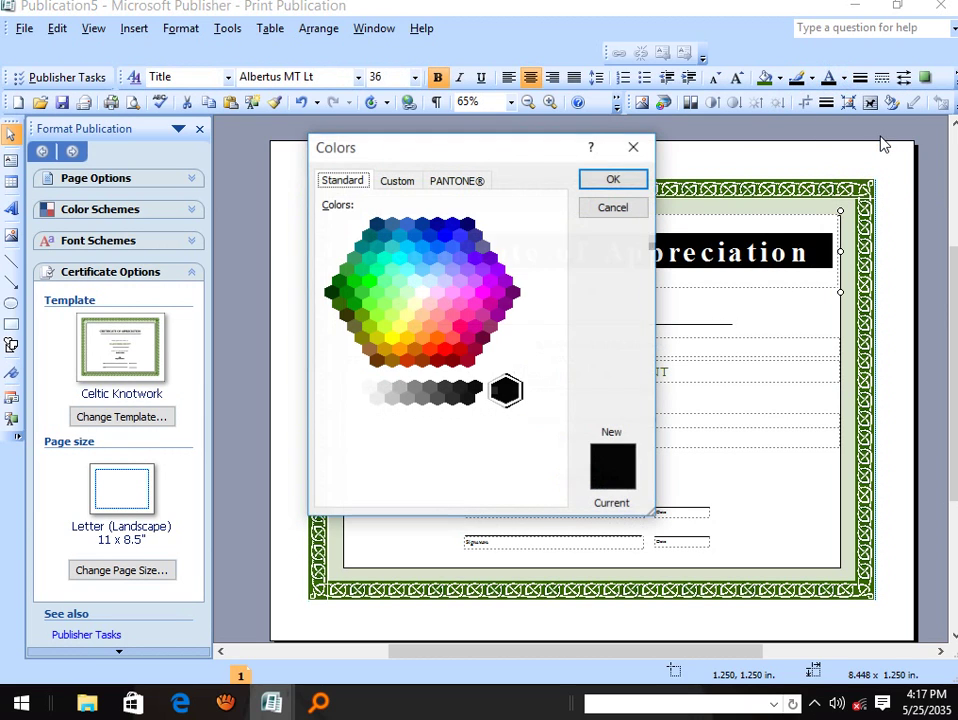
click(450, 350)
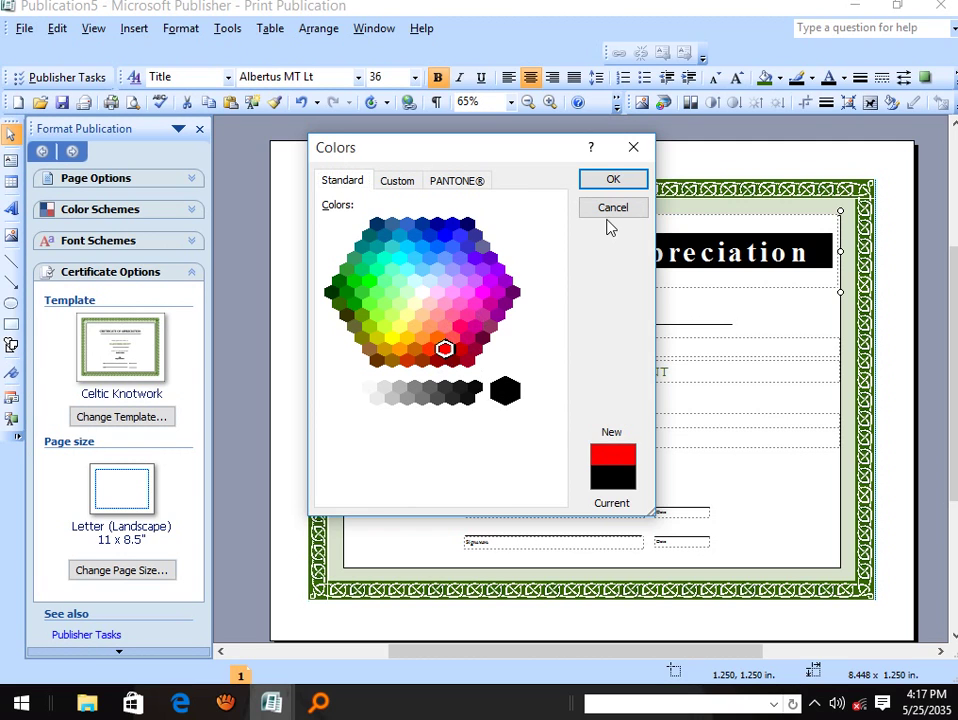
click(616, 181)
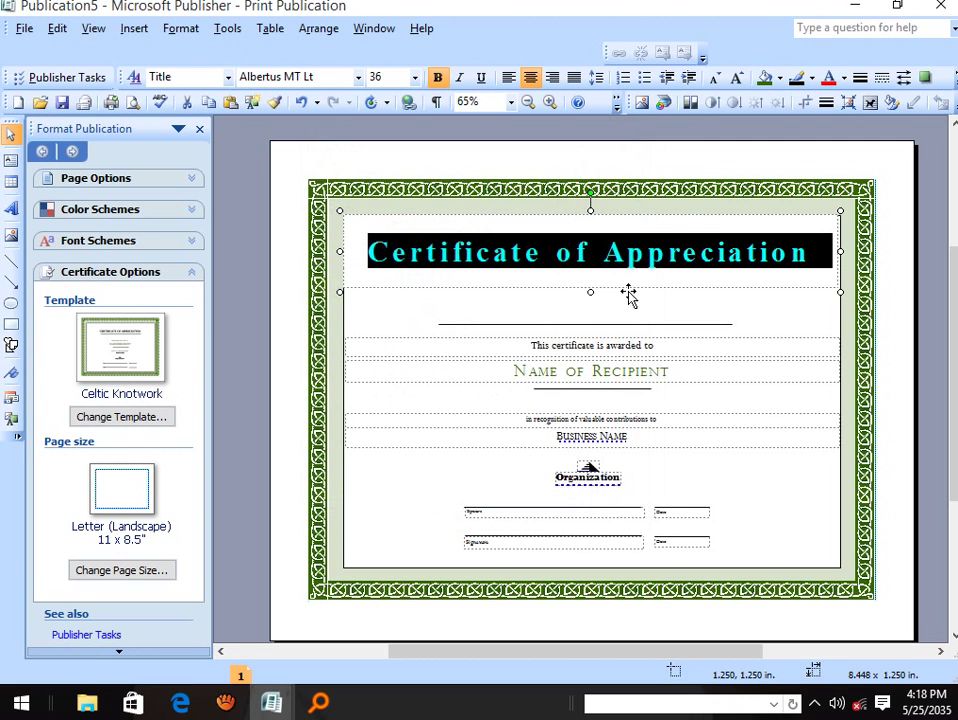
Shift the certificate's white inner panel slightly up and toward the right border.
click(715, 311)
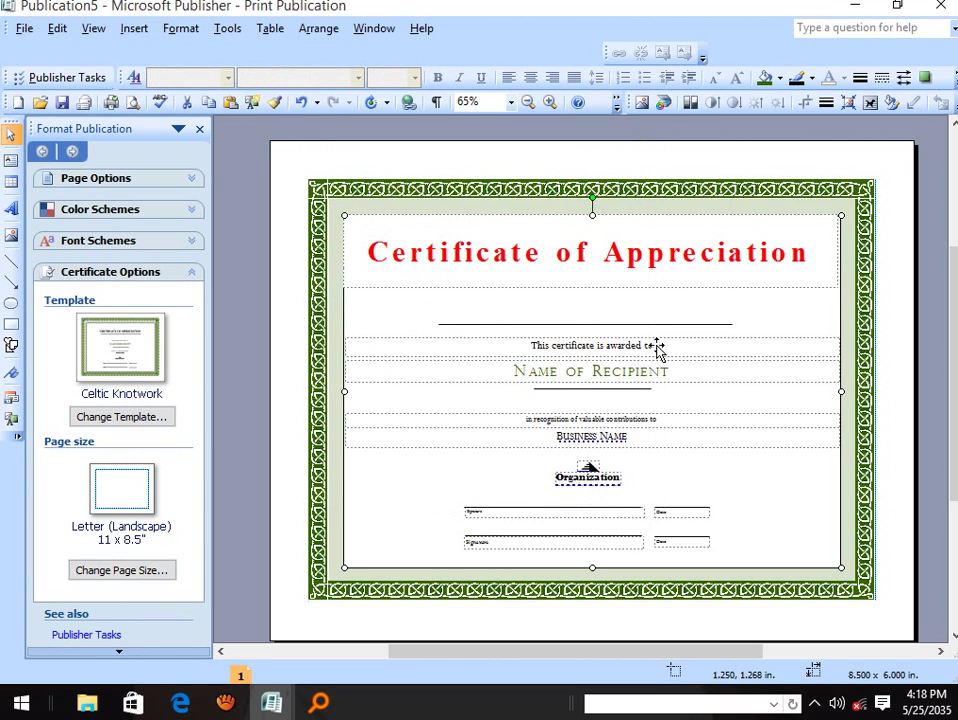
drag(539, 291, 578, 277)
Format the long thin line below the title, keeping it solid and raising its weight to 7.25 pt.
click(530, 324)
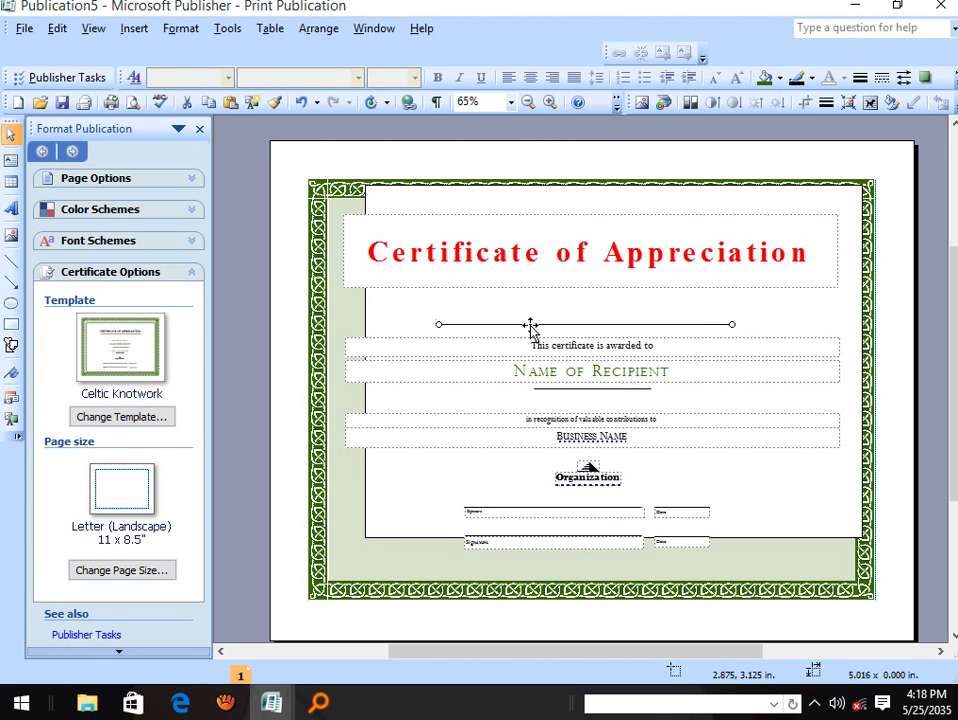
right_click(531, 326)
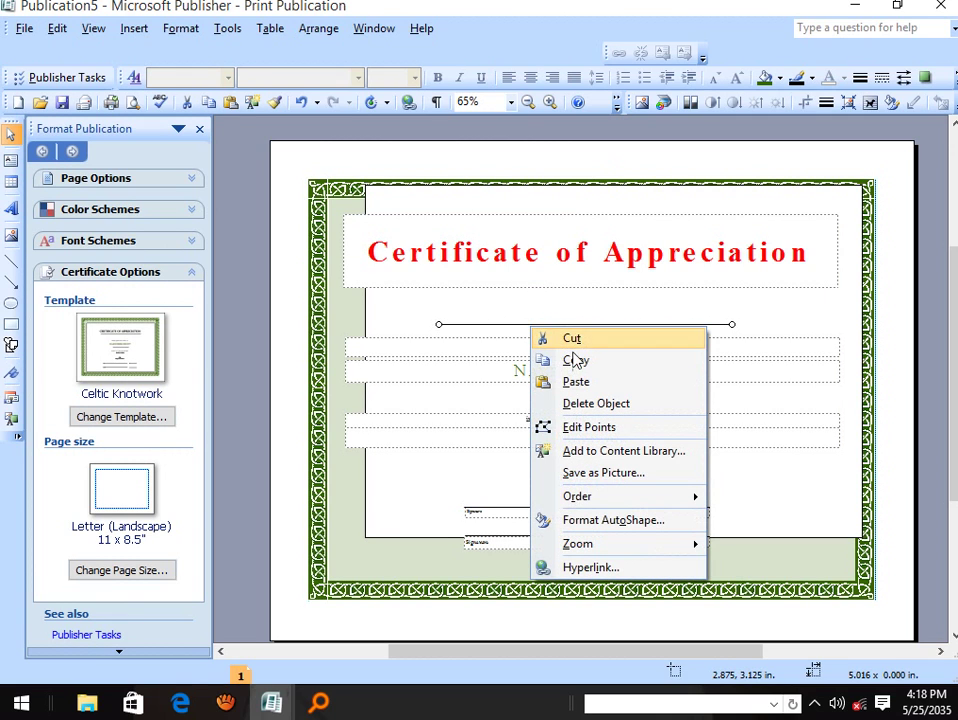
click(615, 521)
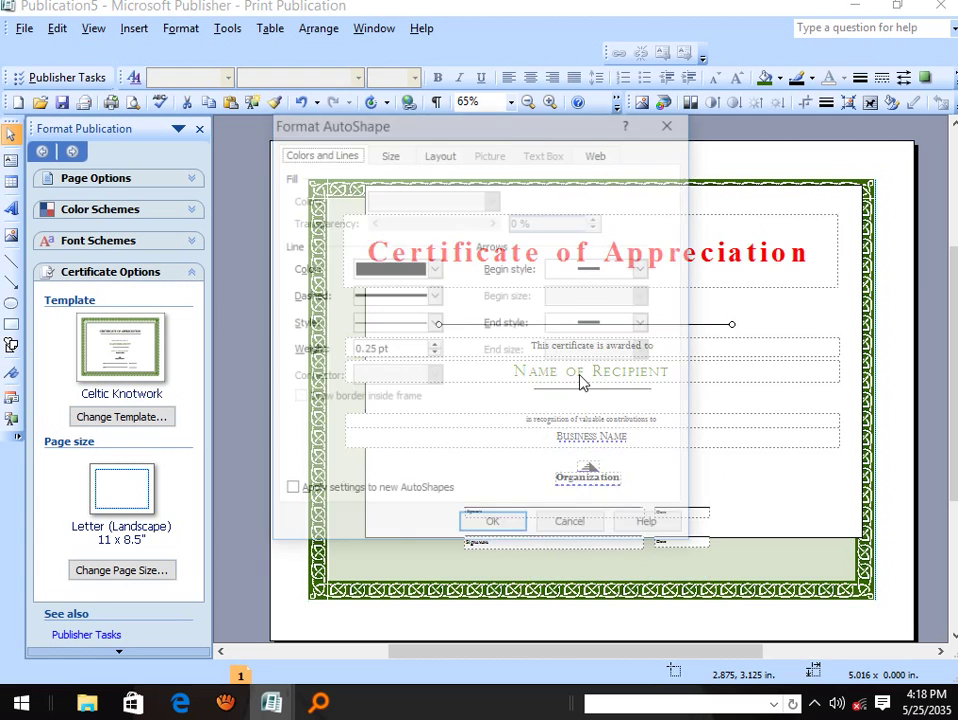
click(437, 298)
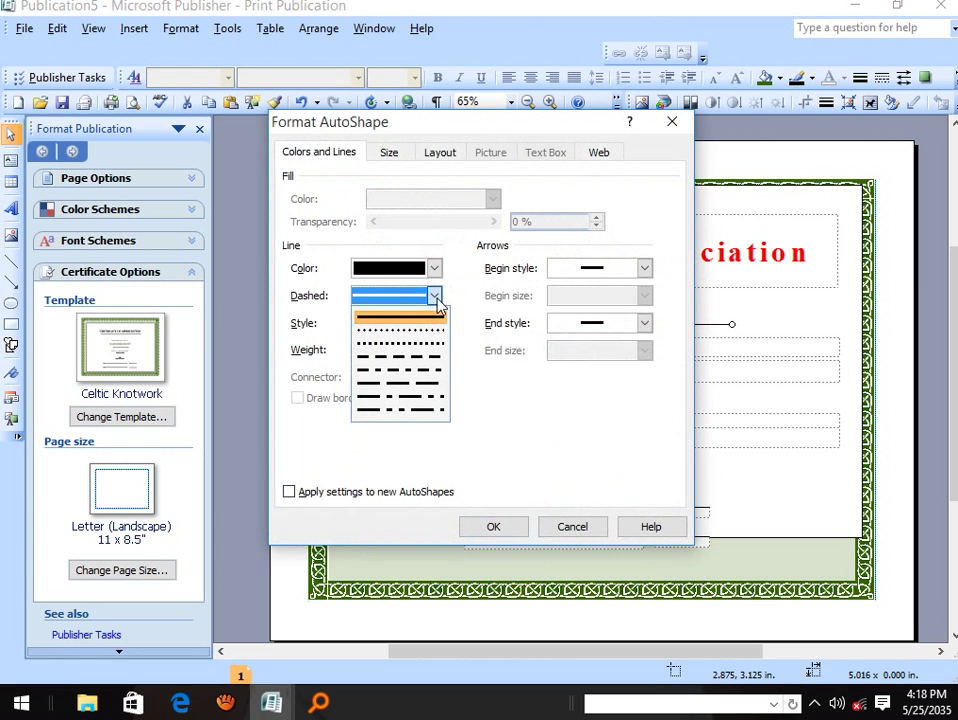
click(434, 318)
click(433, 300)
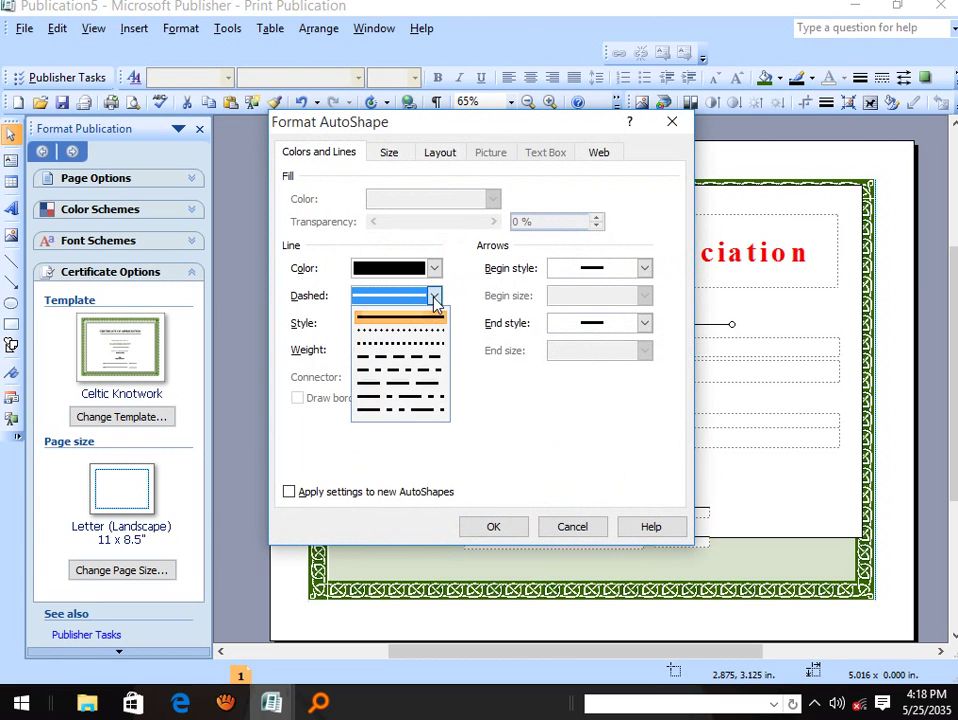
click(434, 299)
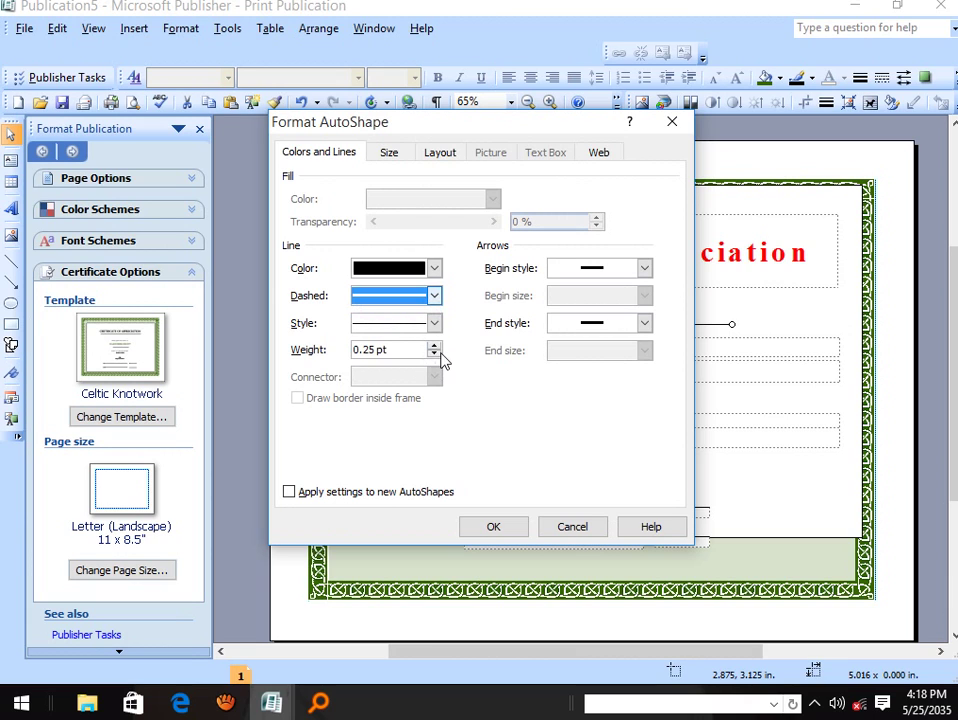
click(436, 346)
click(436, 346)
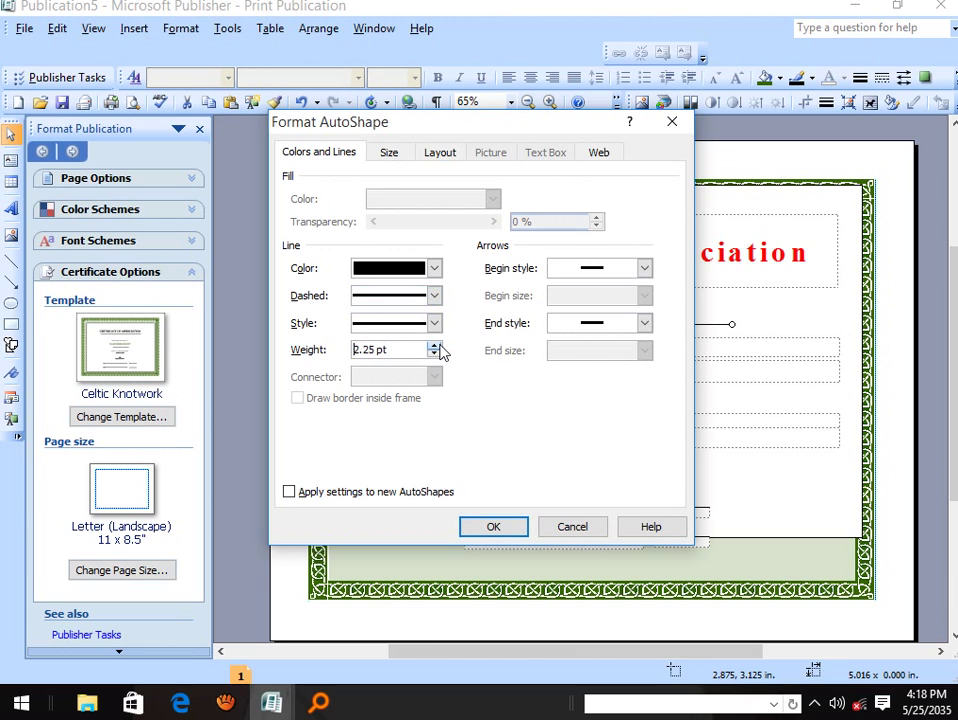
click(435, 346)
click(435, 346)
click(435, 346)
click(435, 346)
click(435, 346)
click(435, 346)
click(435, 346)
click(435, 346)
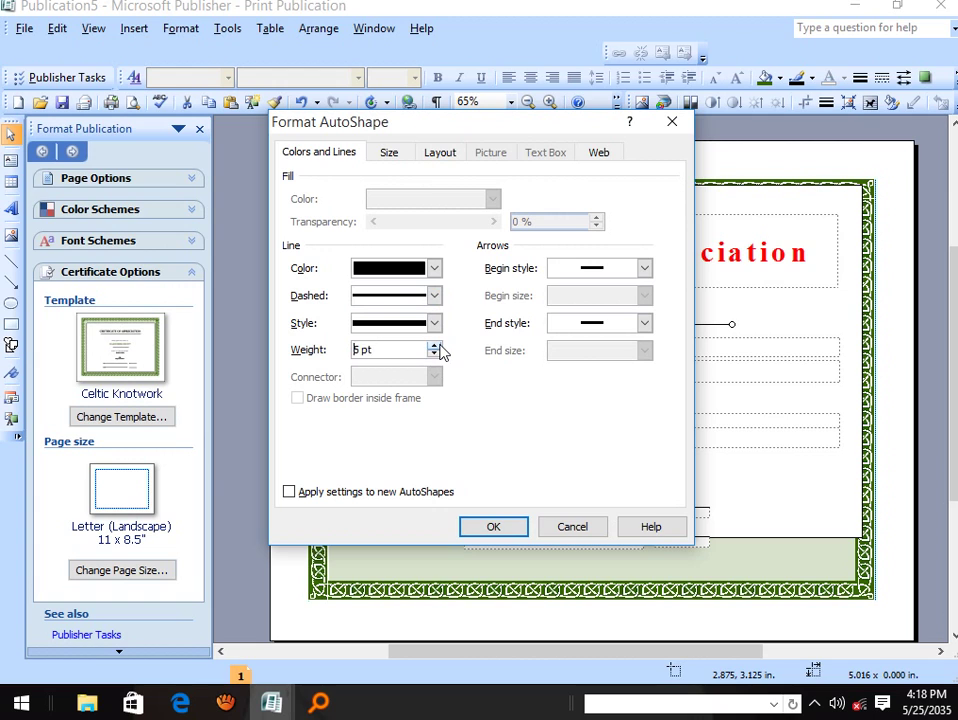
click(436, 346)
click(436, 346)
click(436, 346)
click(436, 346)
click(436, 346)
click(436, 346)
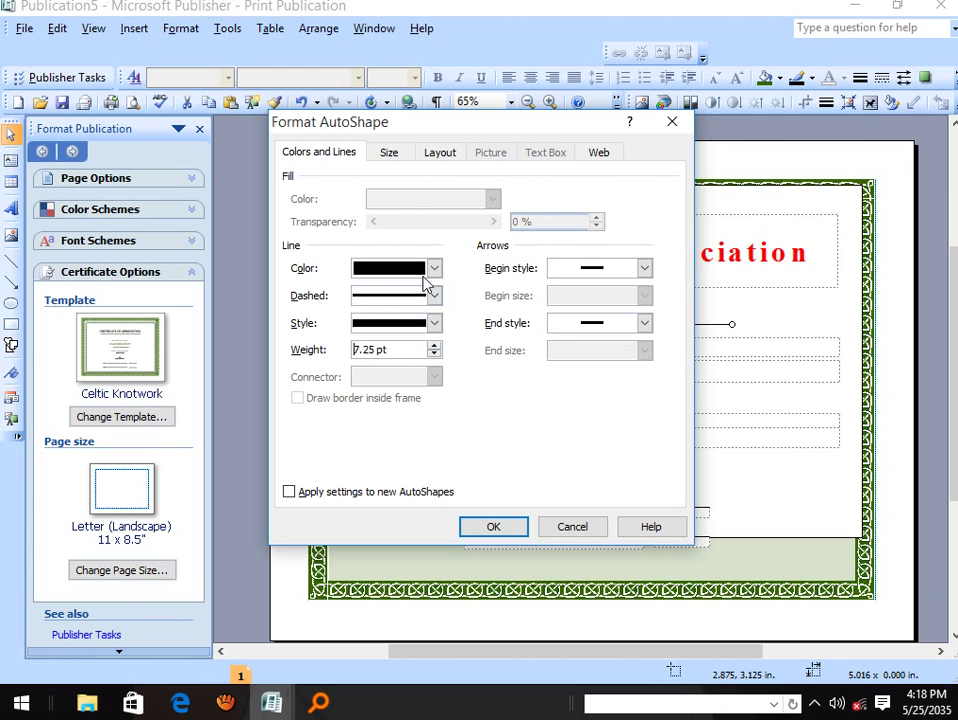
Set the line's color to dark green and apply the shape formatting.
click(434, 268)
click(380, 319)
click(435, 346)
click(435, 346)
click(435, 346)
click(435, 346)
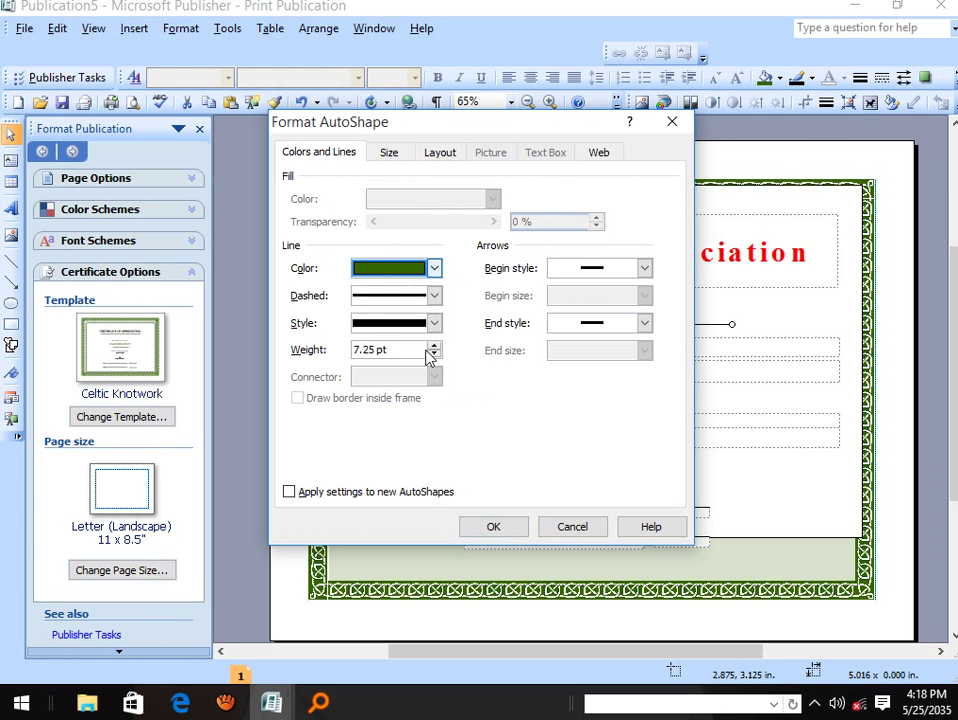
click(503, 527)
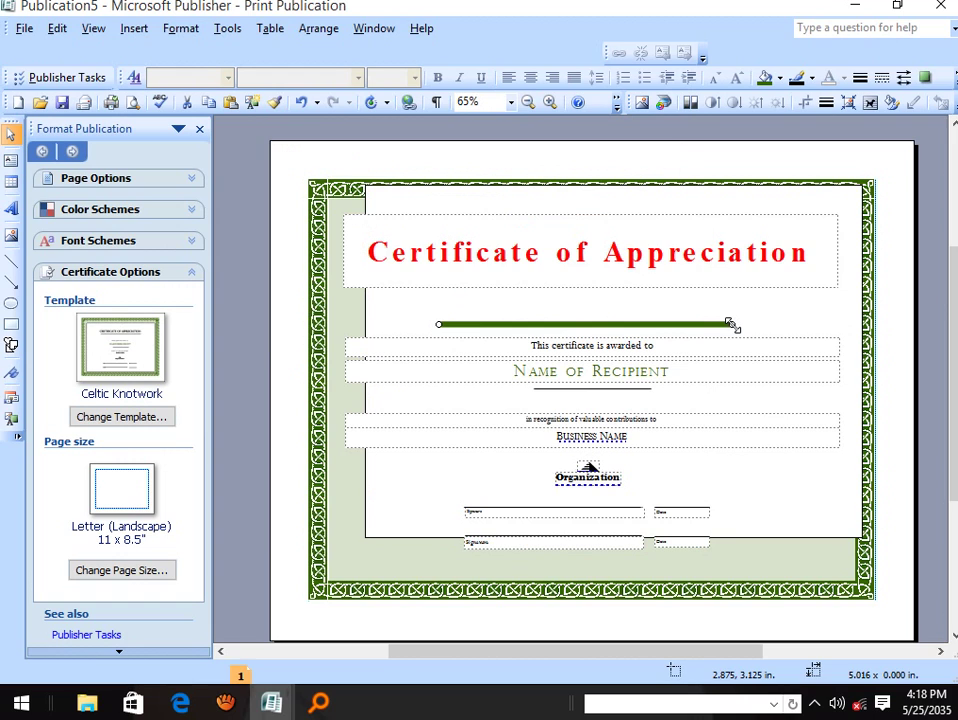
Lengthen the green line at both ends to about 9.125 in wide and move it up beneath the title text.
drag(731, 324, 864, 325)
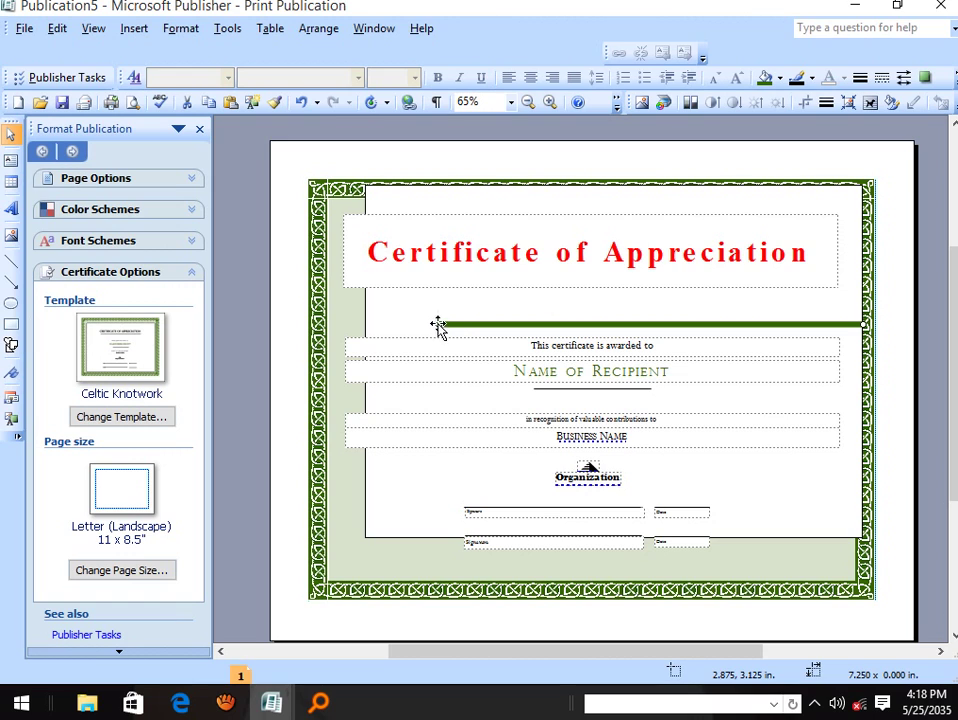
drag(439, 326, 341, 316)
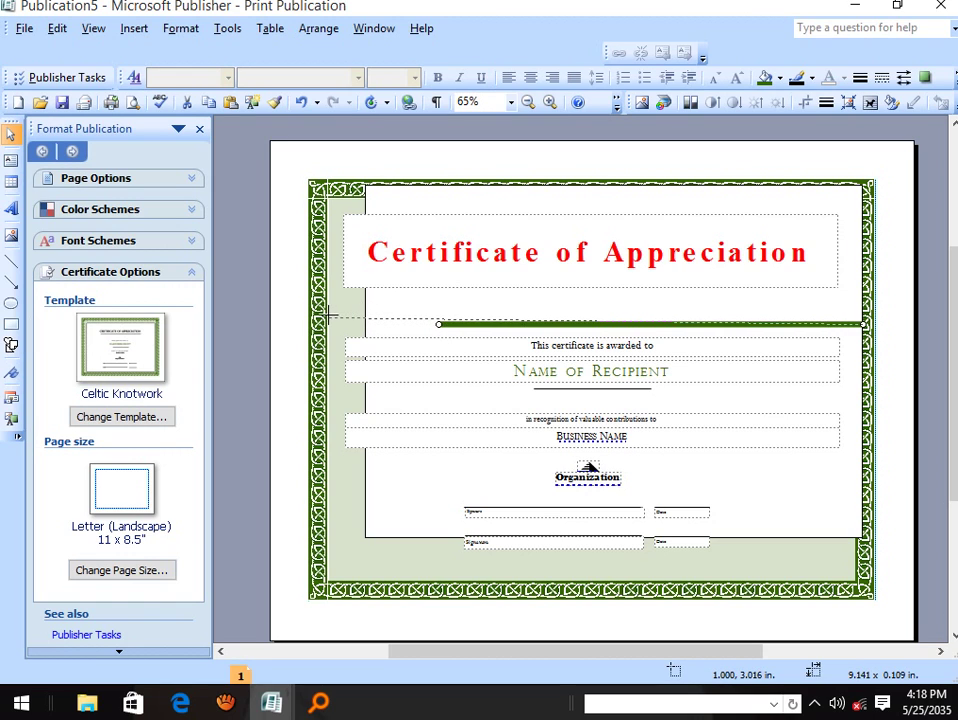
drag(329, 316, 329, 317)
drag(483, 324, 481, 269)
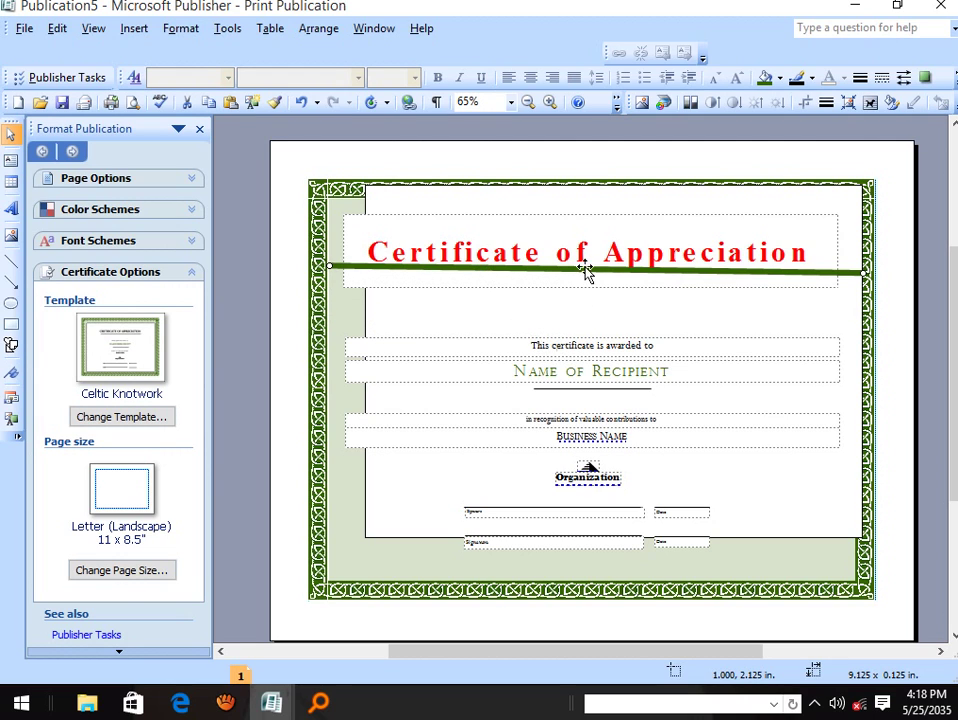
Move the title text box slightly up and right, and shorten the white panel from its top edge to about 5.75 in high.
click(519, 220)
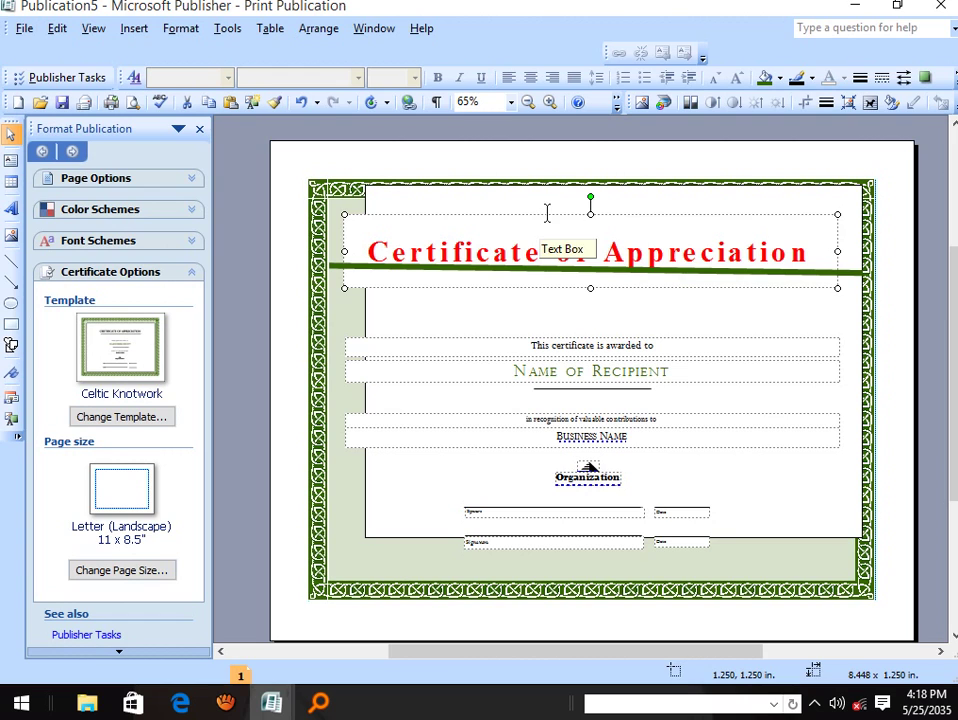
drag(567, 207, 614, 203)
click(600, 186)
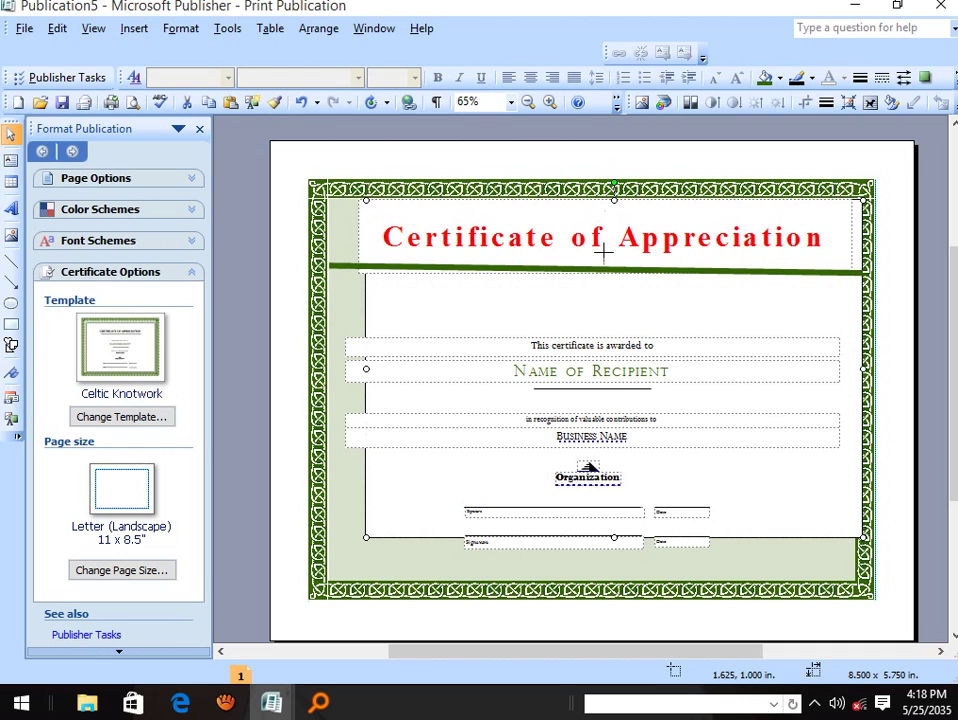
Move the green line up closer to the title and level its left end so it runs horizontally, about 9.215 in wide.
click(655, 271)
drag(658, 256, 670, 244)
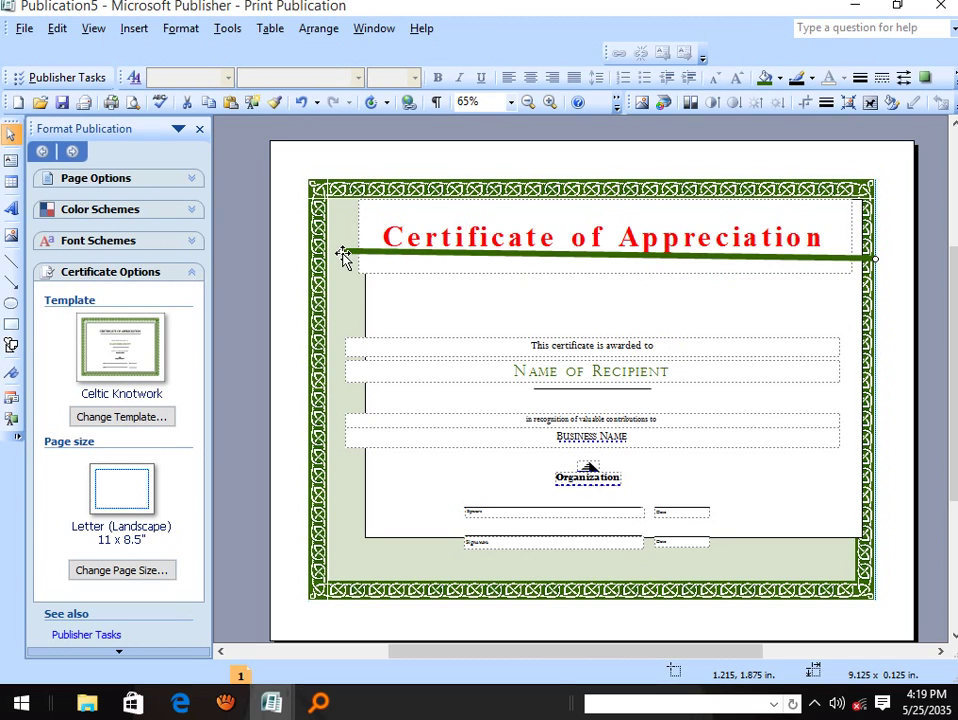
drag(341, 248, 337, 259)
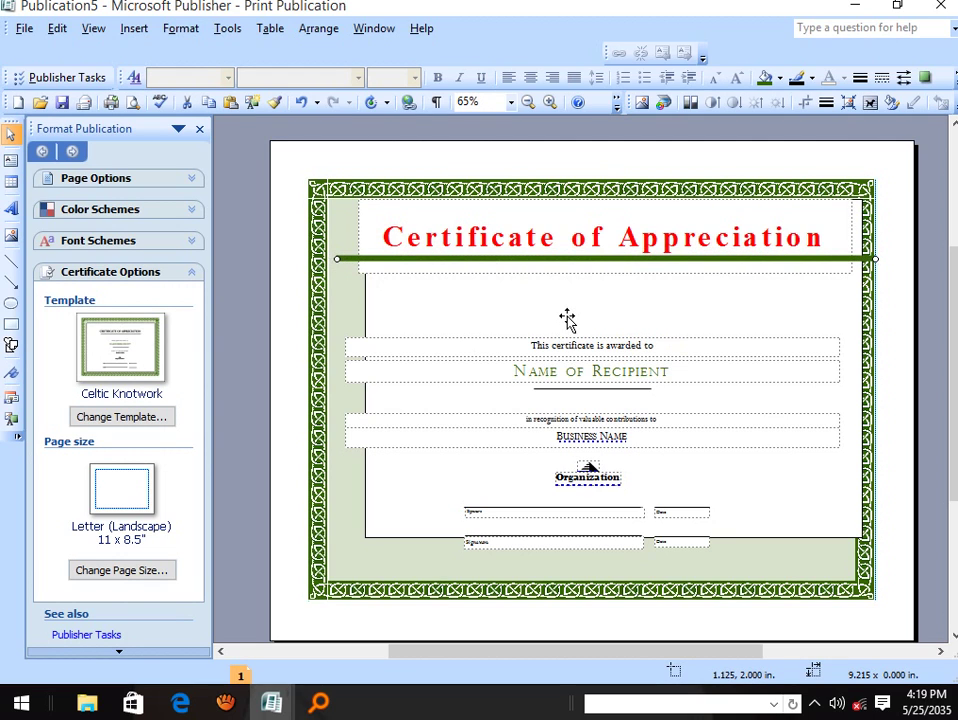
Shorten the green line at both ends to about 8.25 in and align the title box's left edge with the white panel, about 8.323 in wide.
click(475, 305)
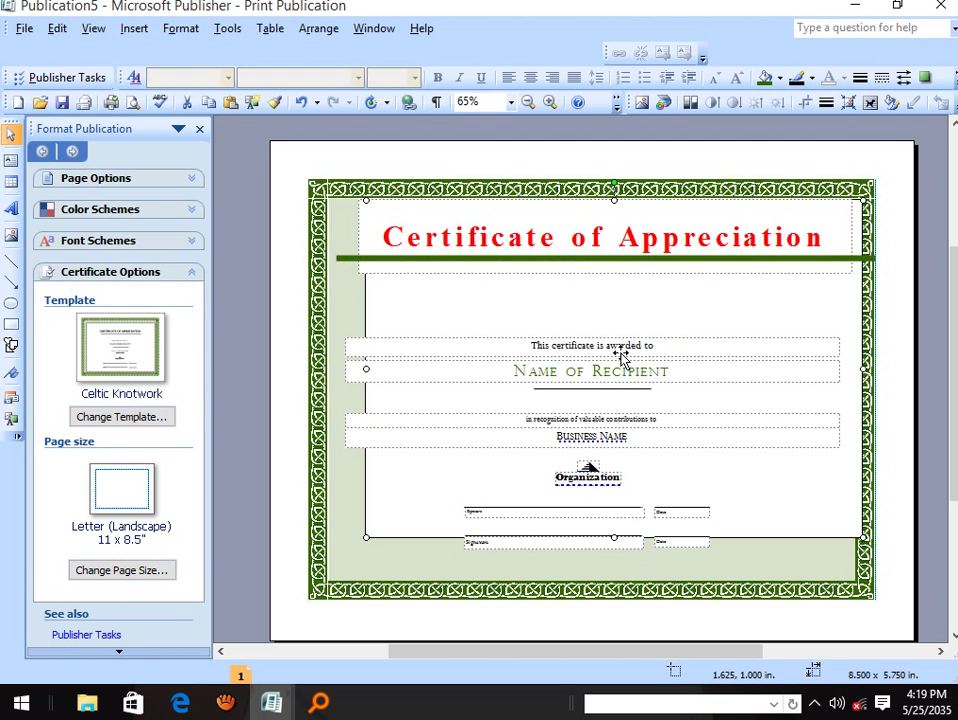
click(555, 350)
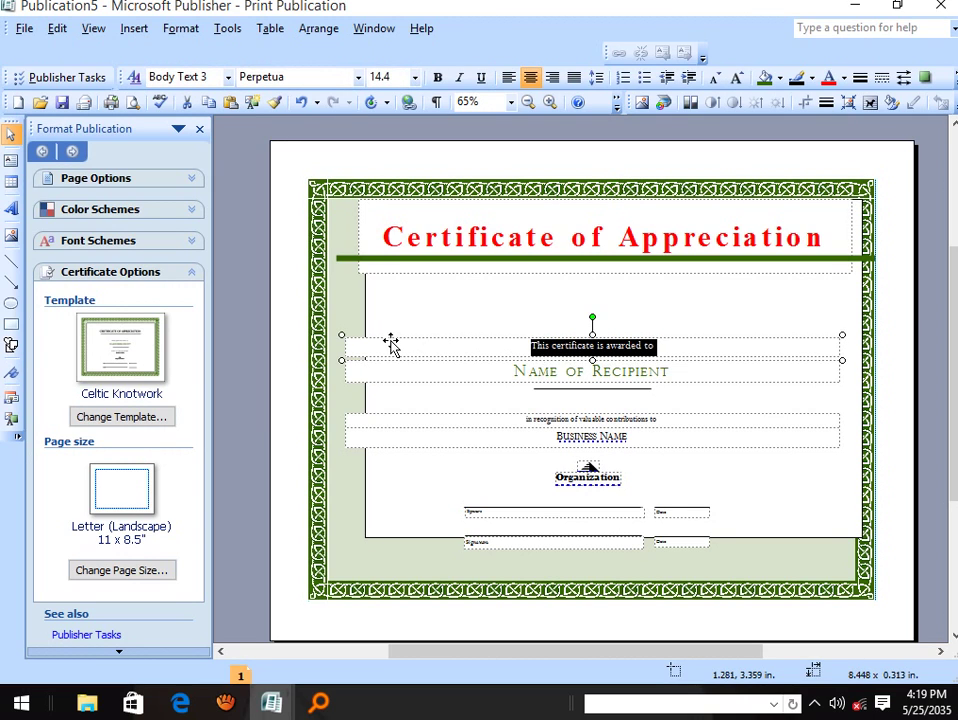
click(340, 259)
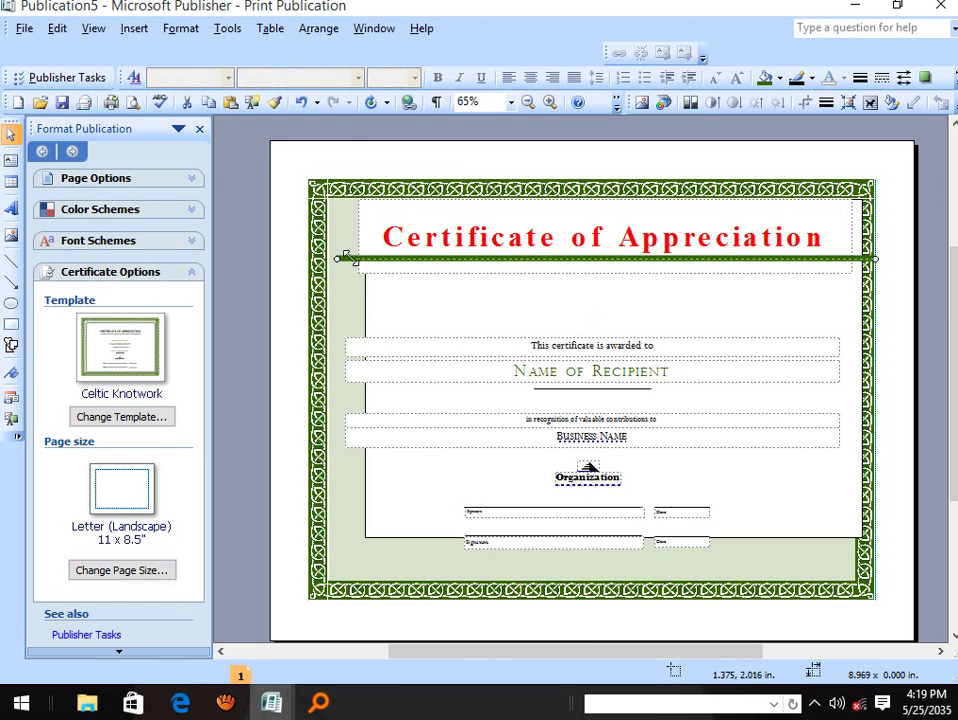
drag(345, 257, 367, 238)
click(360, 248)
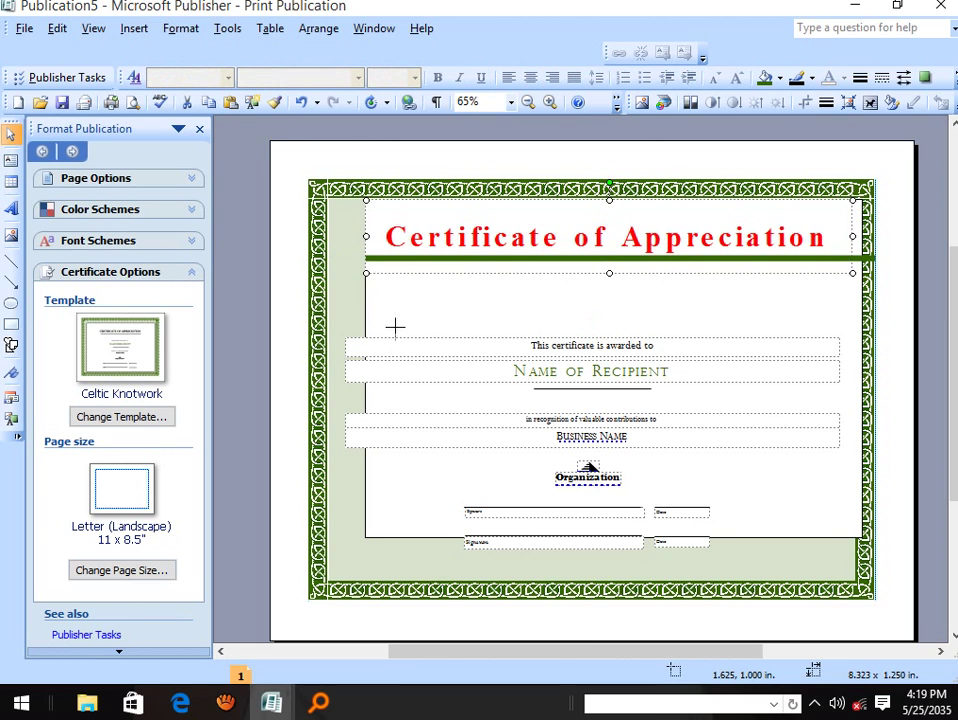
click(872, 261)
drag(876, 262, 848, 259)
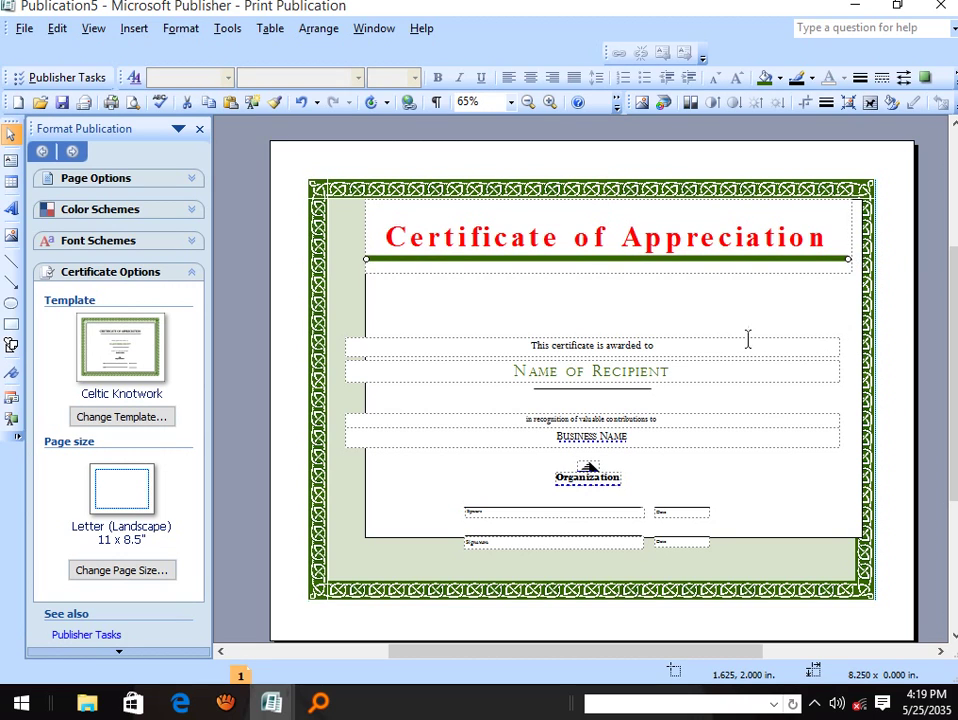
Move the "This certificate is awarded to" text box up beneath the title and extend its height to about 0.75 in.
click(560, 342)
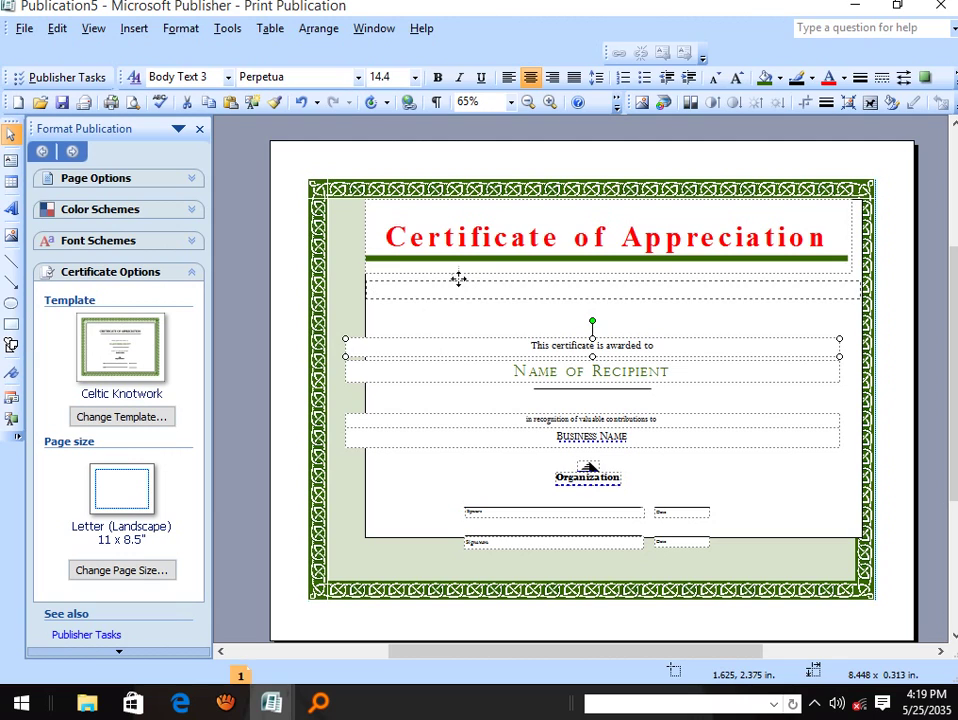
drag(592, 347, 620, 301)
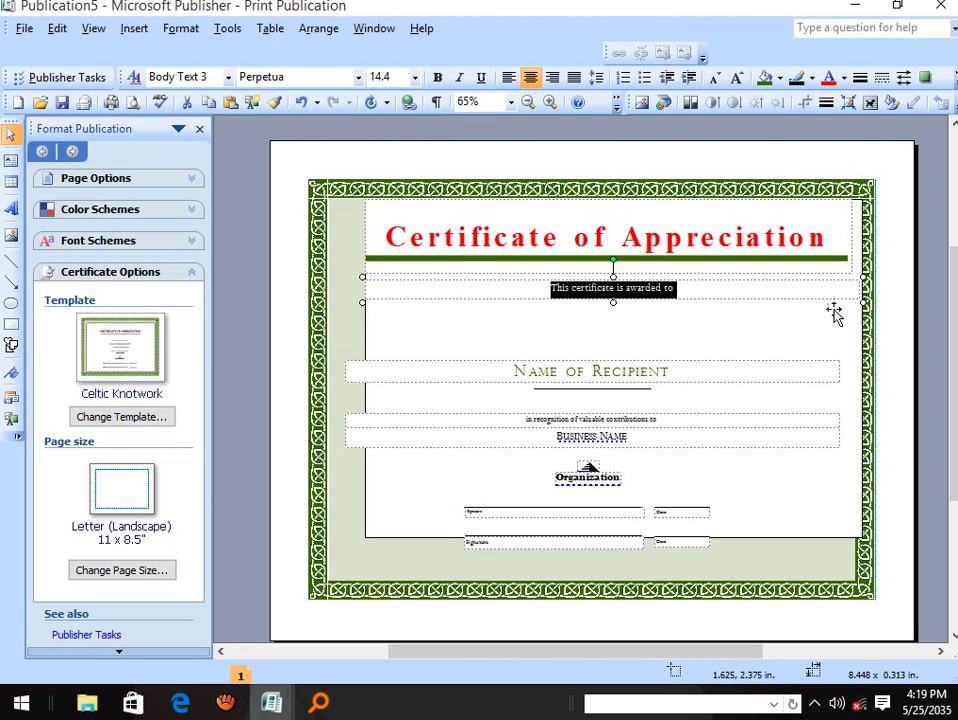
drag(614, 303, 612, 327)
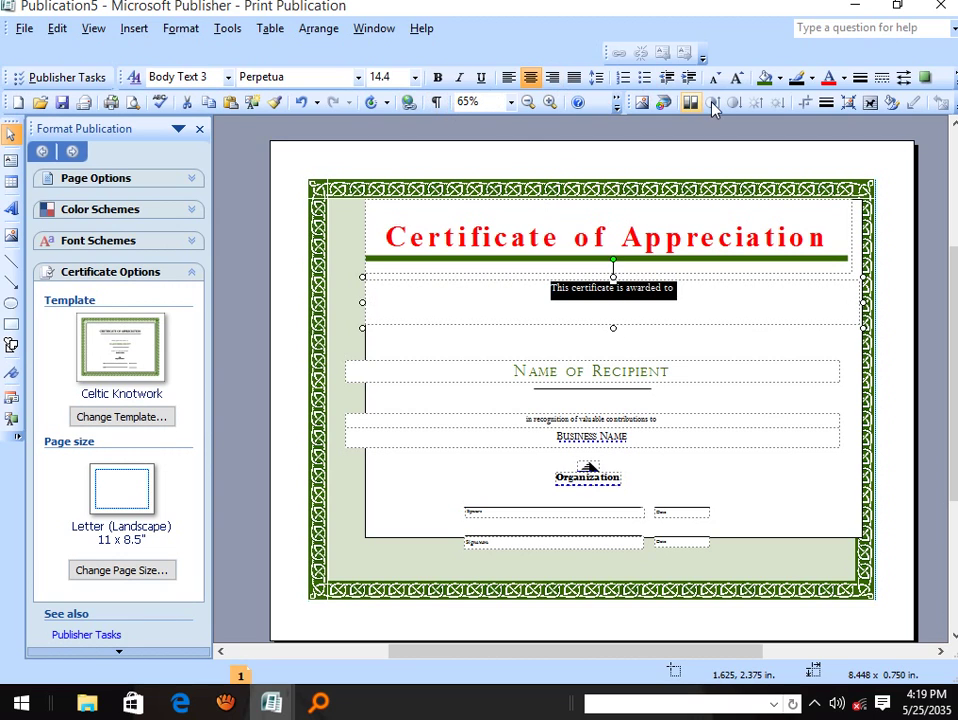
Enlarge the "This certificate is awarded to" text to font size 48.
click(737, 79)
click(737, 79)
click(737, 79)
click(737, 79)
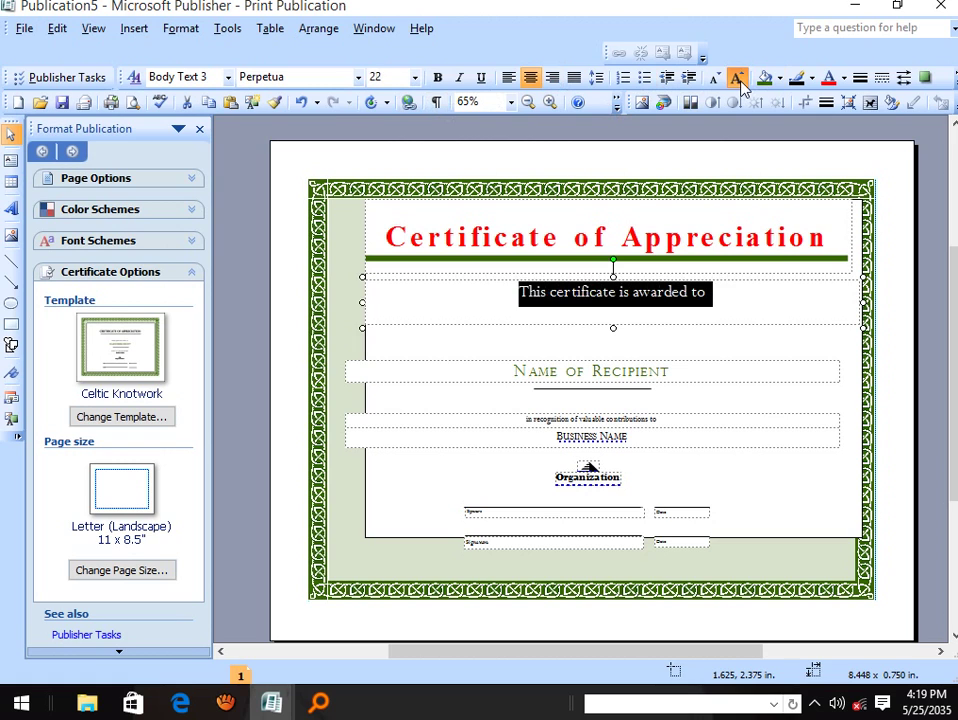
click(737, 79)
click(737, 79)
click(737, 79)
click(737, 79)
click(737, 79)
click(737, 79)
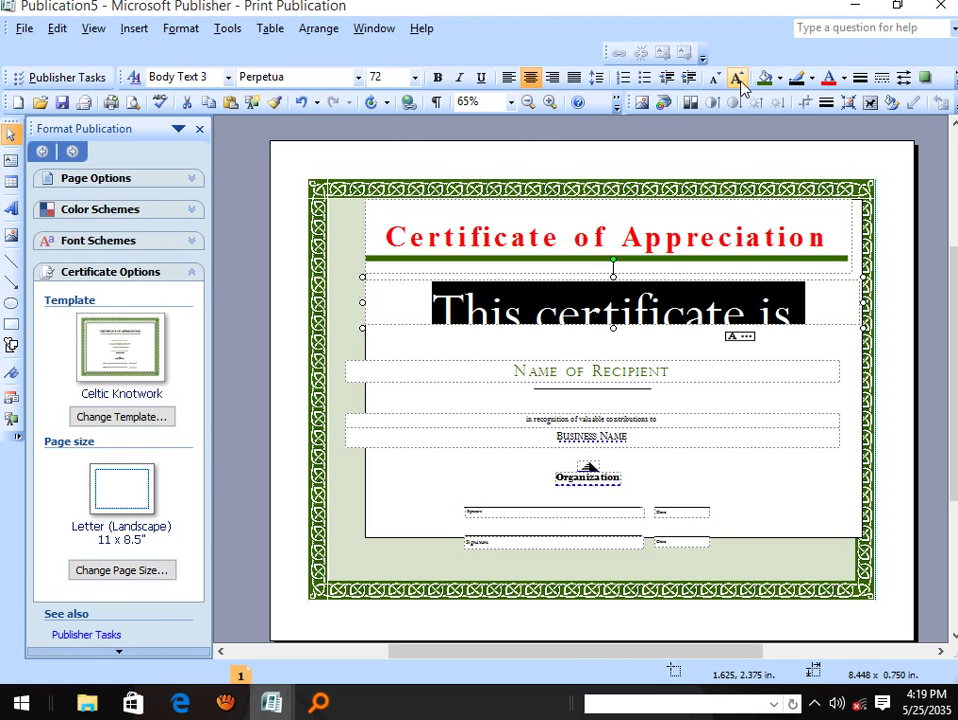
click(714, 78)
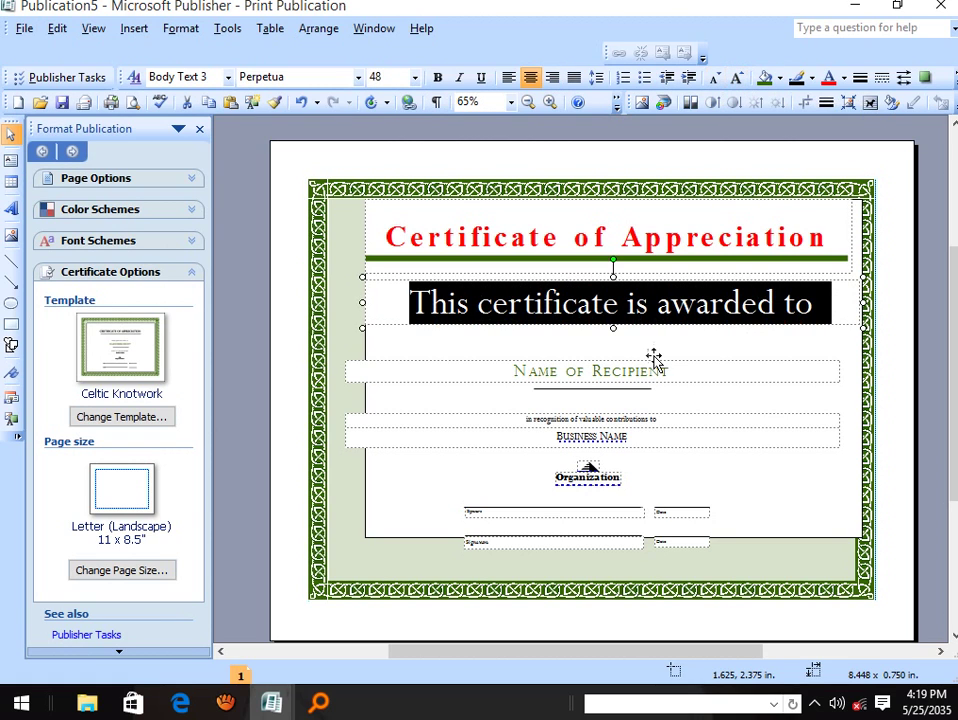
Extend the "Name of Recipient" text box upward to a height of about 0.875 in.
click(607, 363)
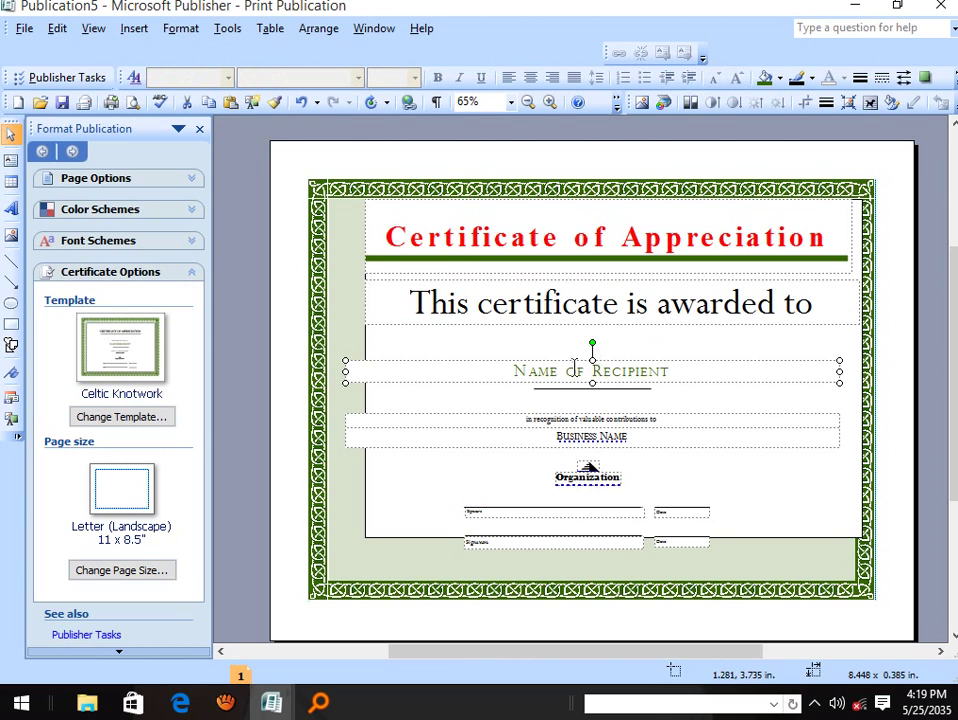
drag(592, 360, 595, 334)
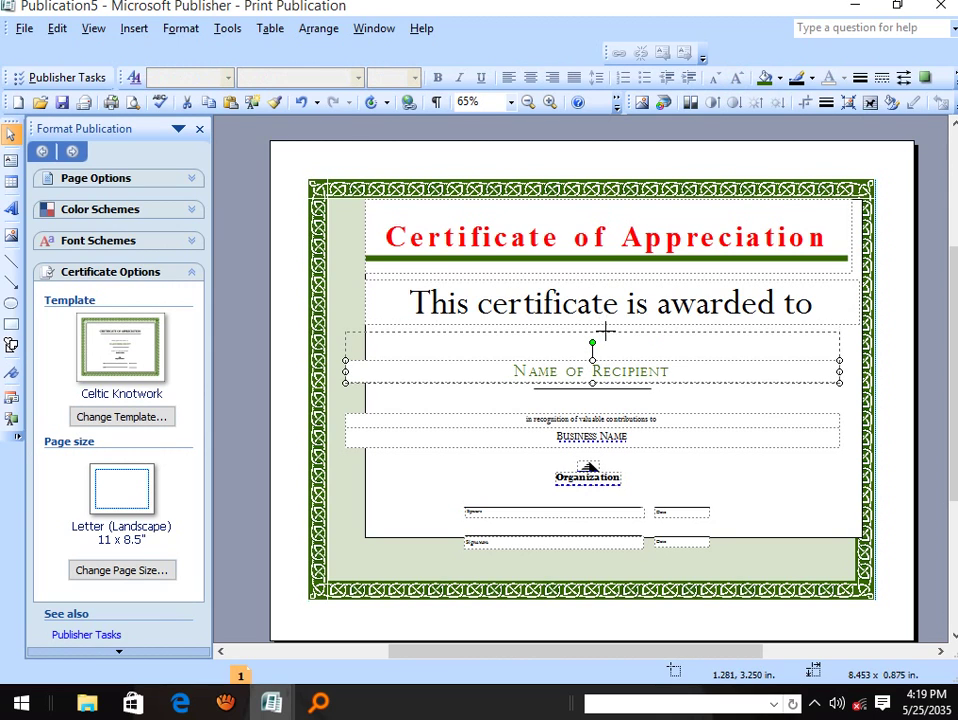
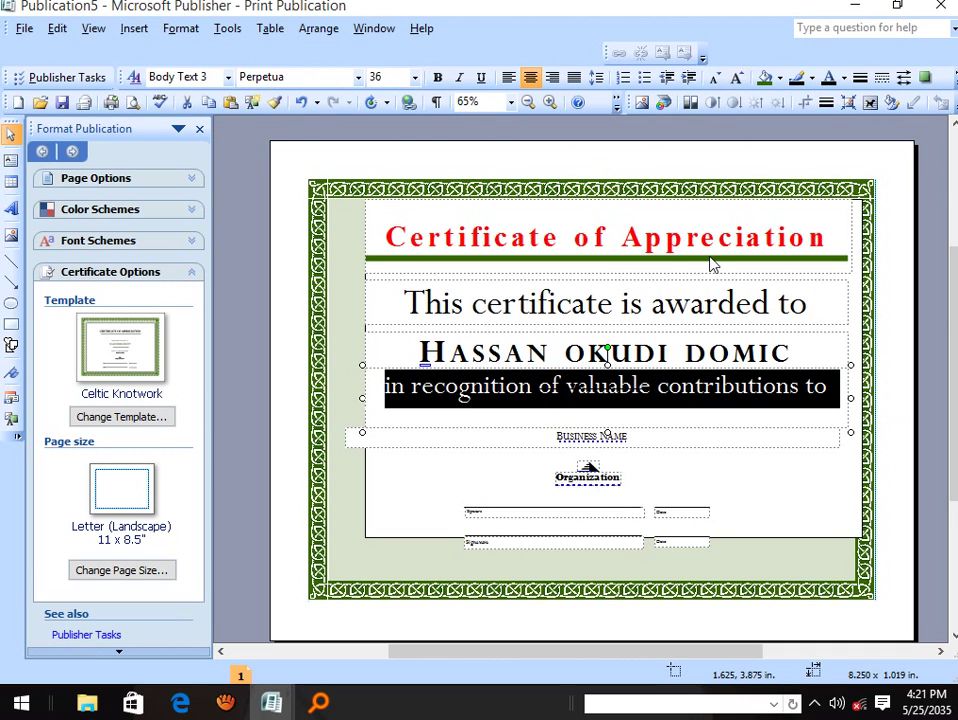
Pull the short 2 in line out of the "in recognition of valuable contributions to" text and remove it from the certificate.
click(631, 443)
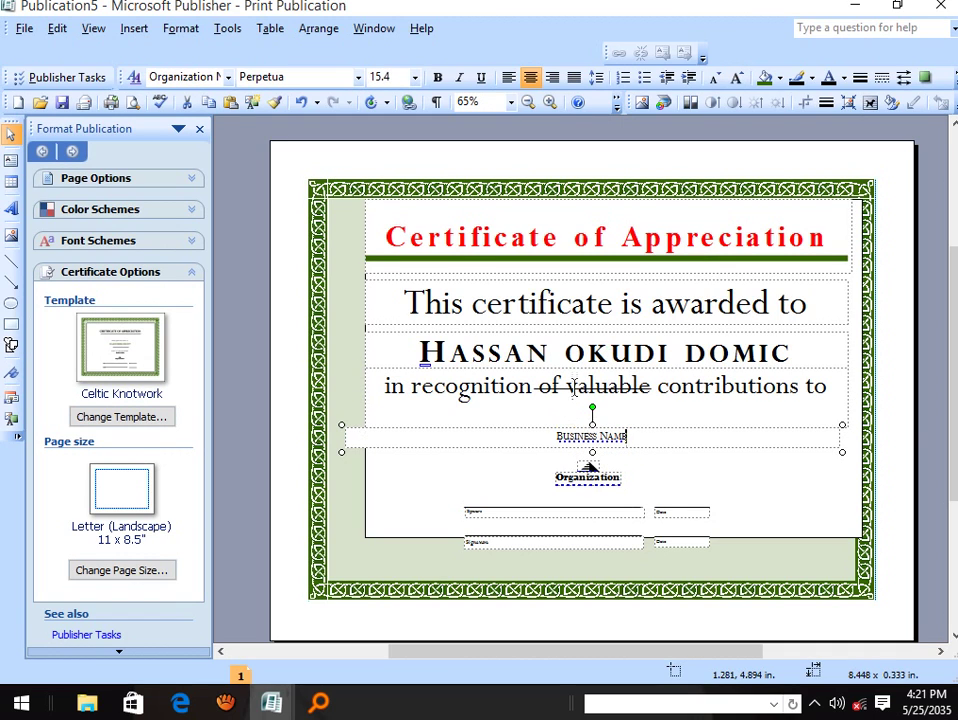
click(576, 395)
drag(567, 395, 404, 464)
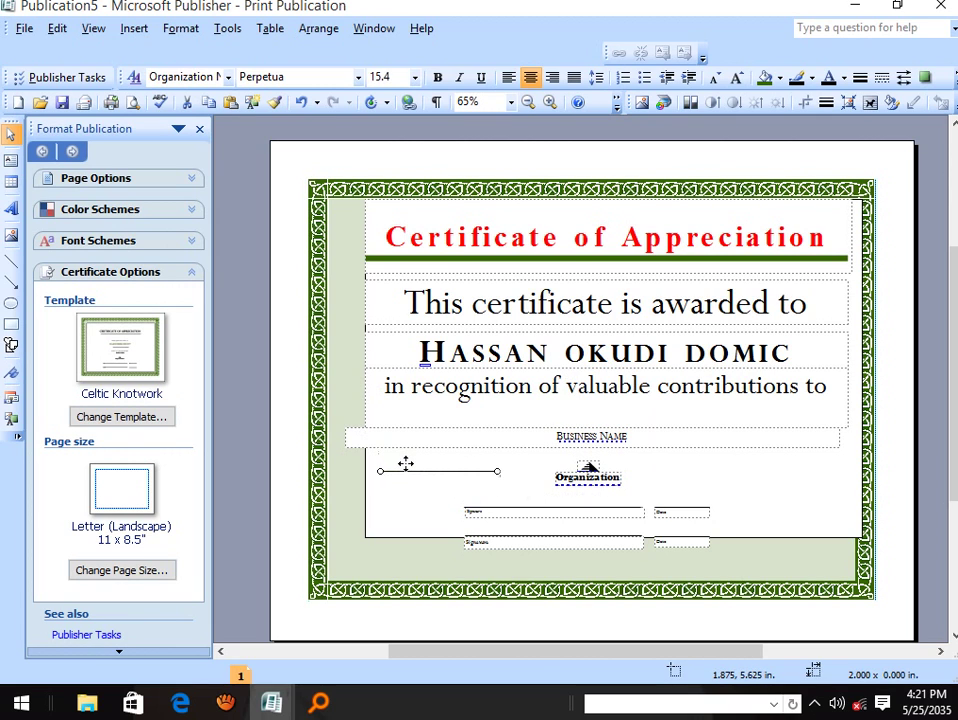
right_click(400, 470)
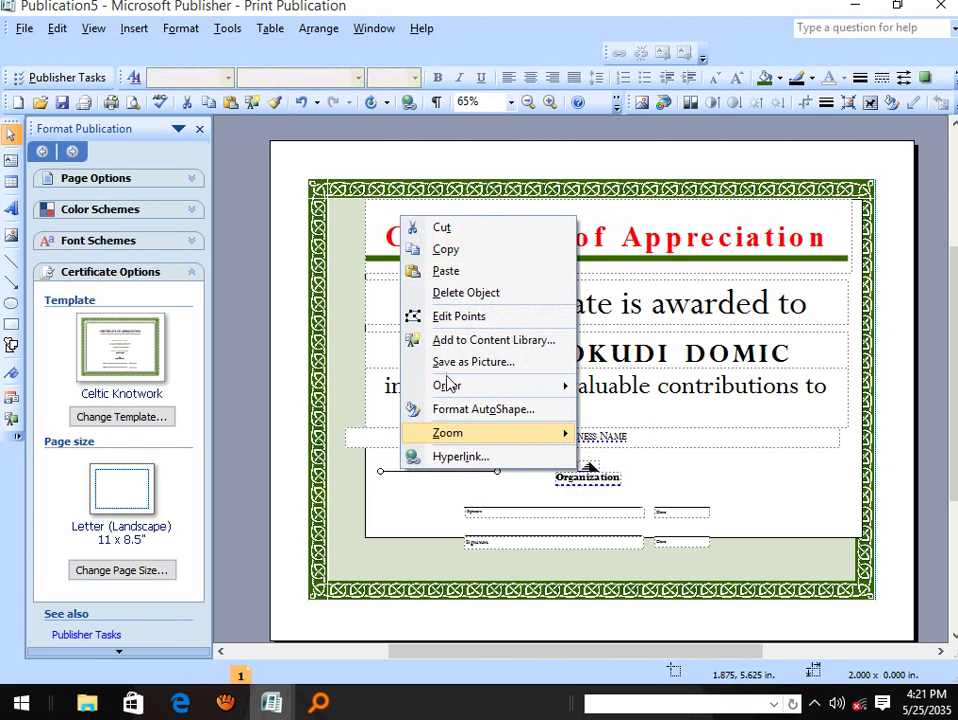
click(447, 229)
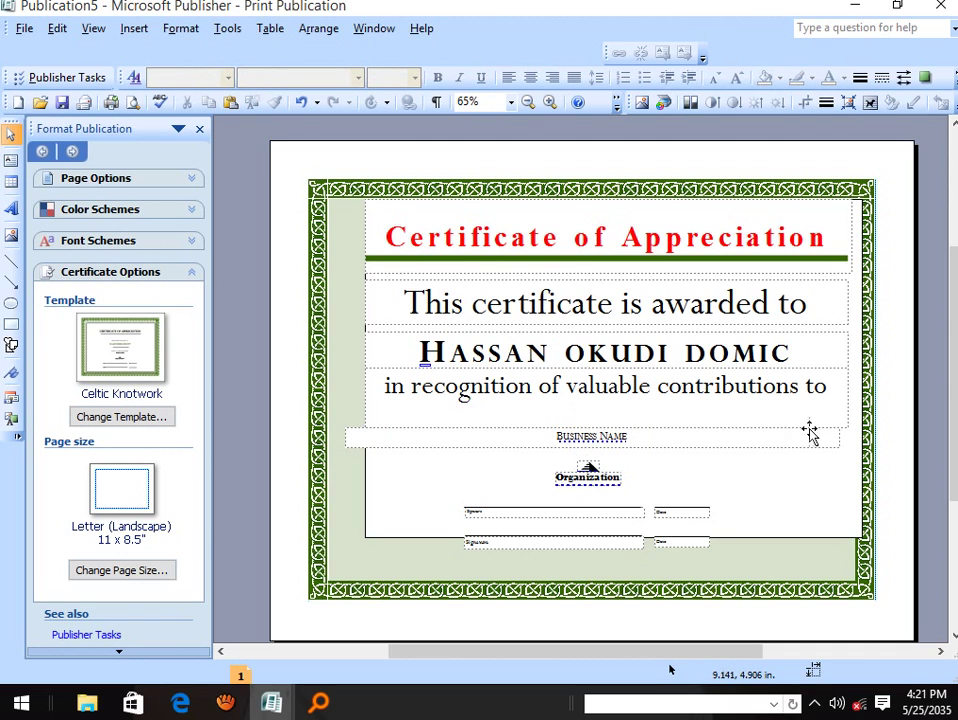
Replace the "Business Name" text with "RUEBEN COLLEGES".
click(628, 437)
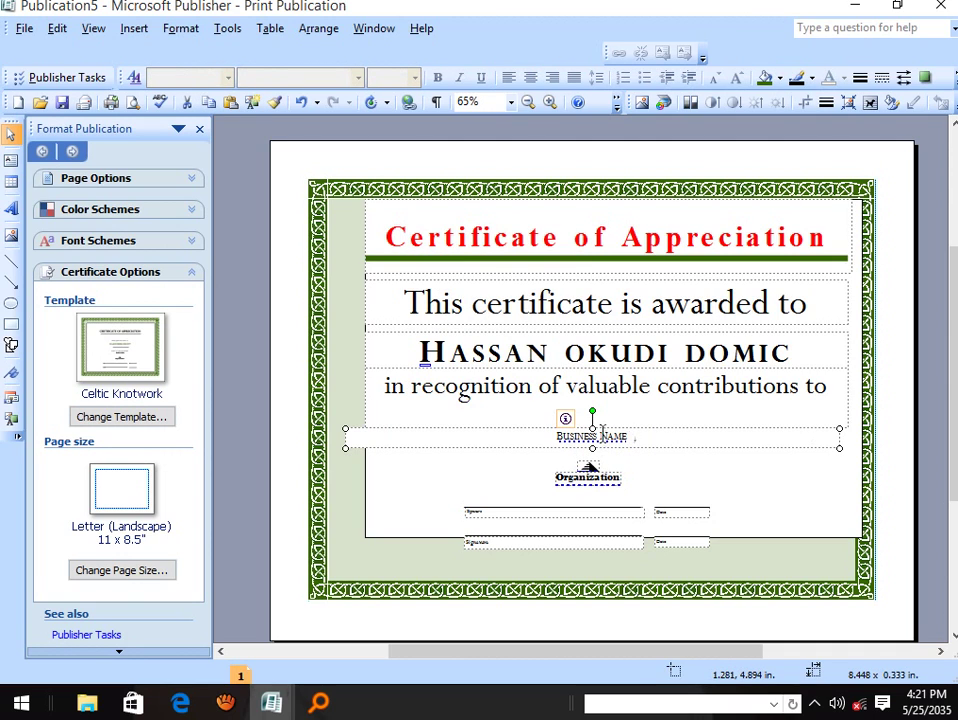
click(514, 449)
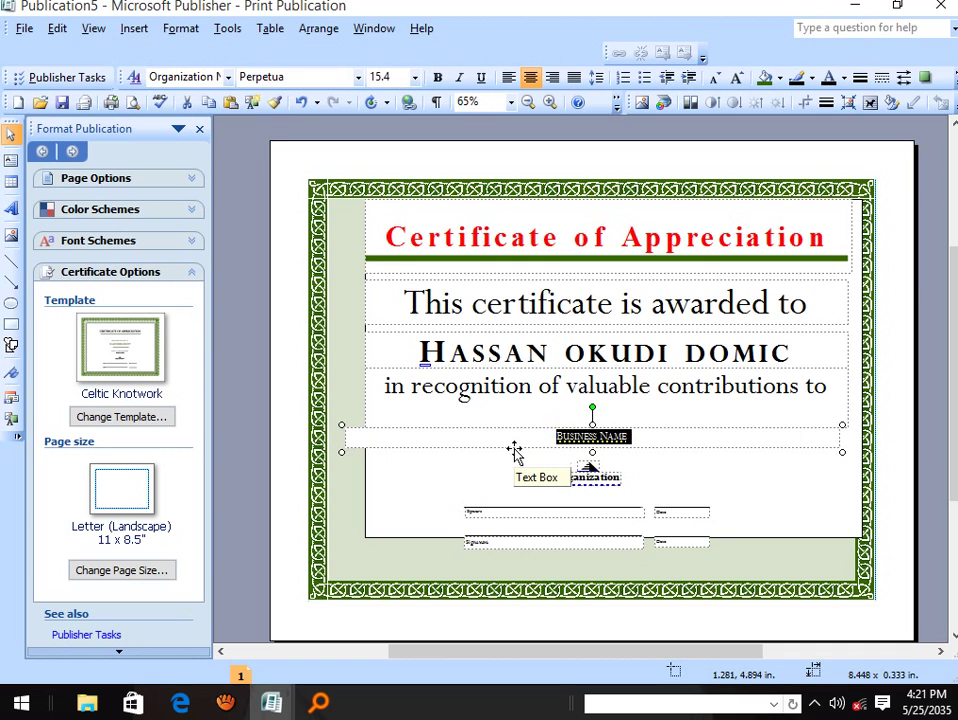
text(RU)
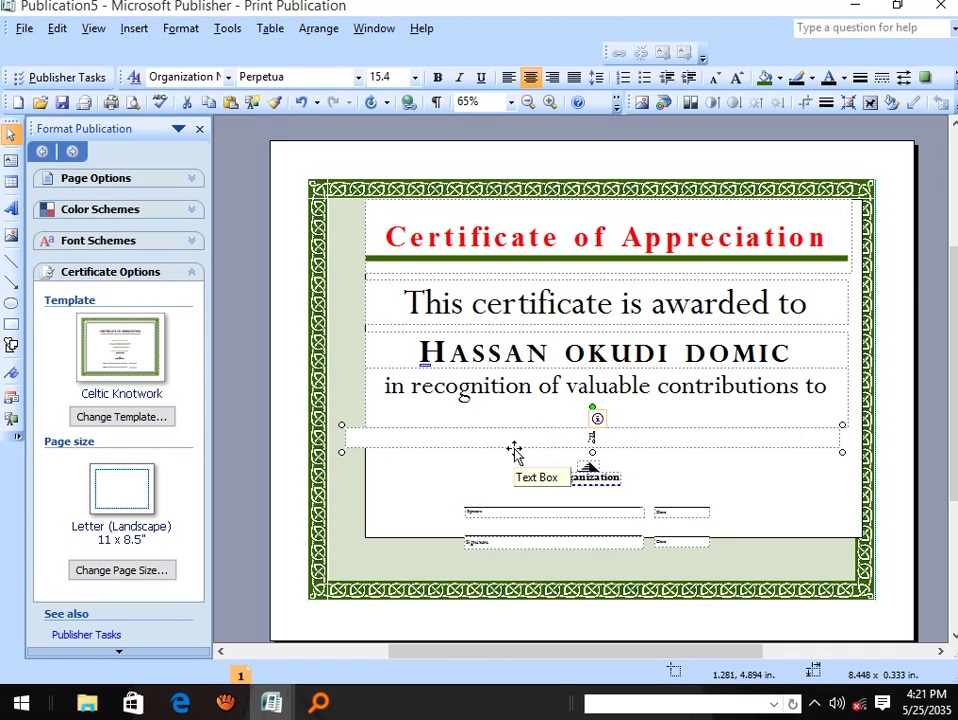
text(EE)
text(EN COL)
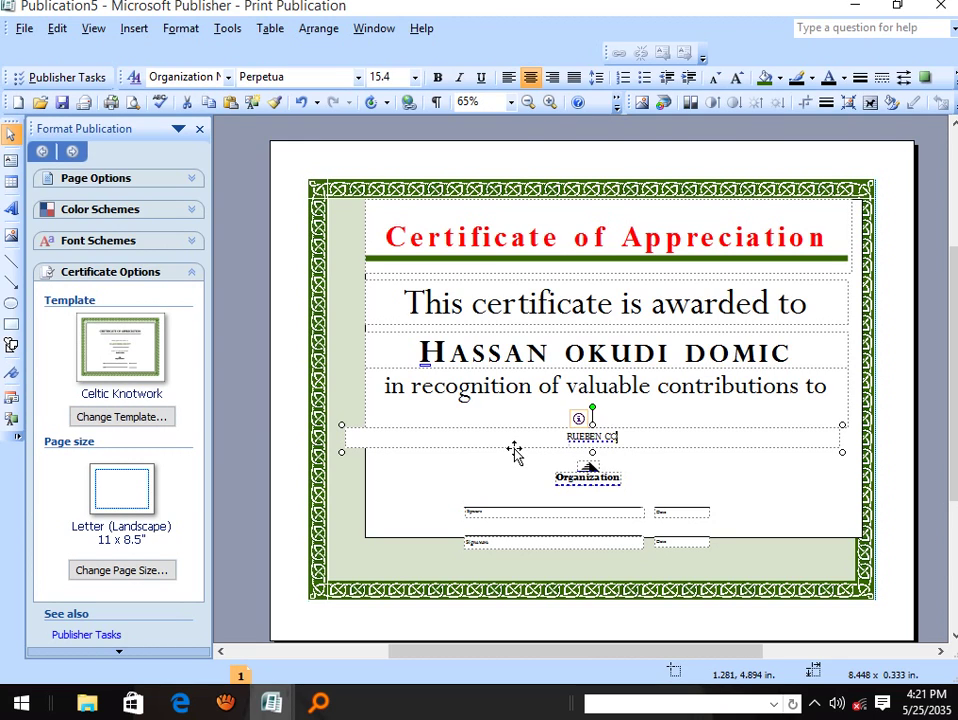
text(LEGES)
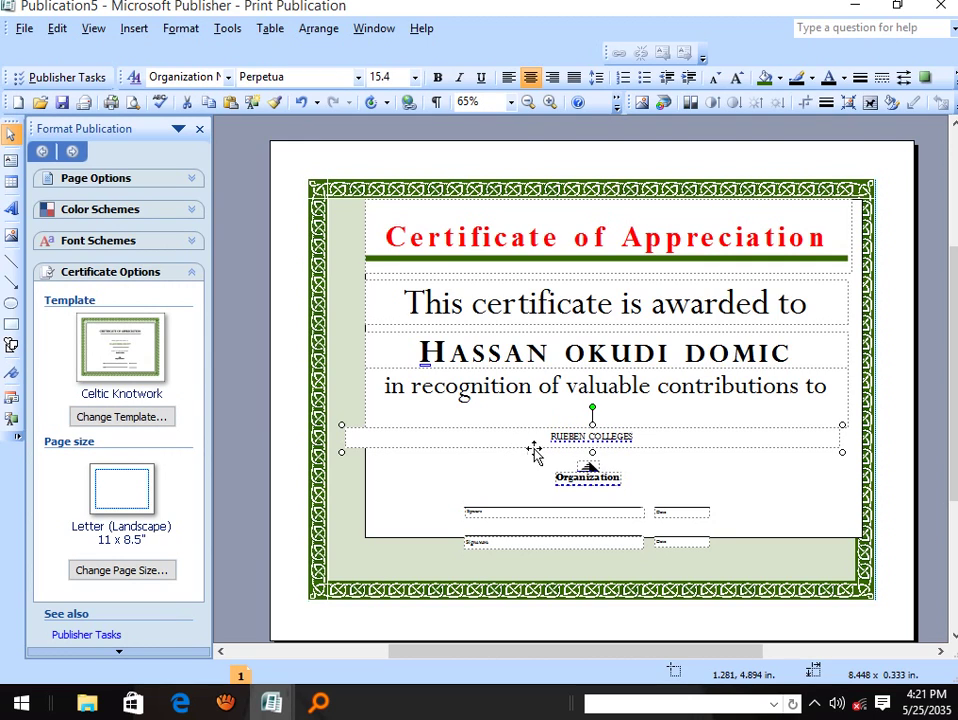
Try "SKILLS" and "YOUTH" as wording in the business name box, clearing the text each time.
key(ctrl+a)
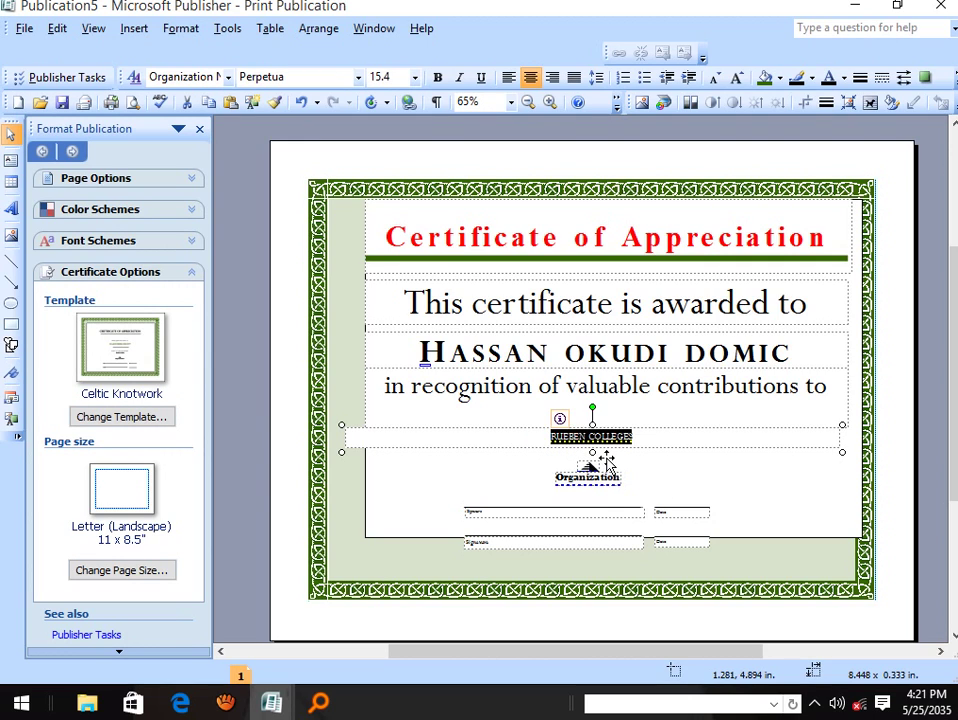
key(Delete)
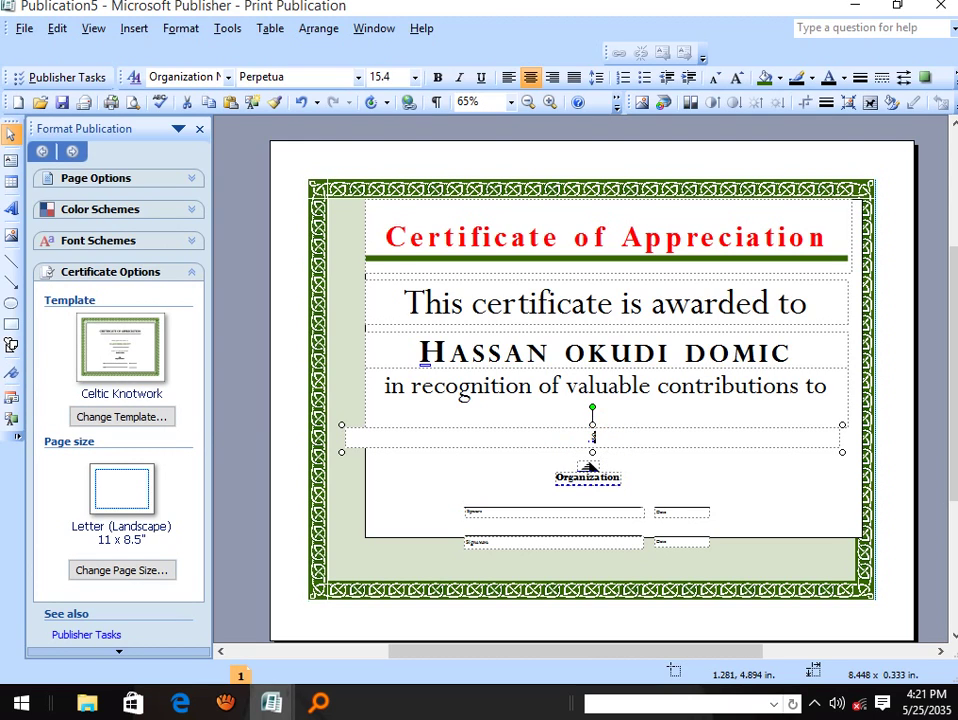
text(SKILLS)
key(ctrl+a)
key(Delete)
text(YOUTH)
key(BackSpace)
key(BackSpace)
key(BackSpace)
key(BackSpace)
key(BackSpace)
Remove the emptied business name text box beneath the recognition line.
click(601, 445)
click(479, 428)
drag(342, 428, 368, 434)
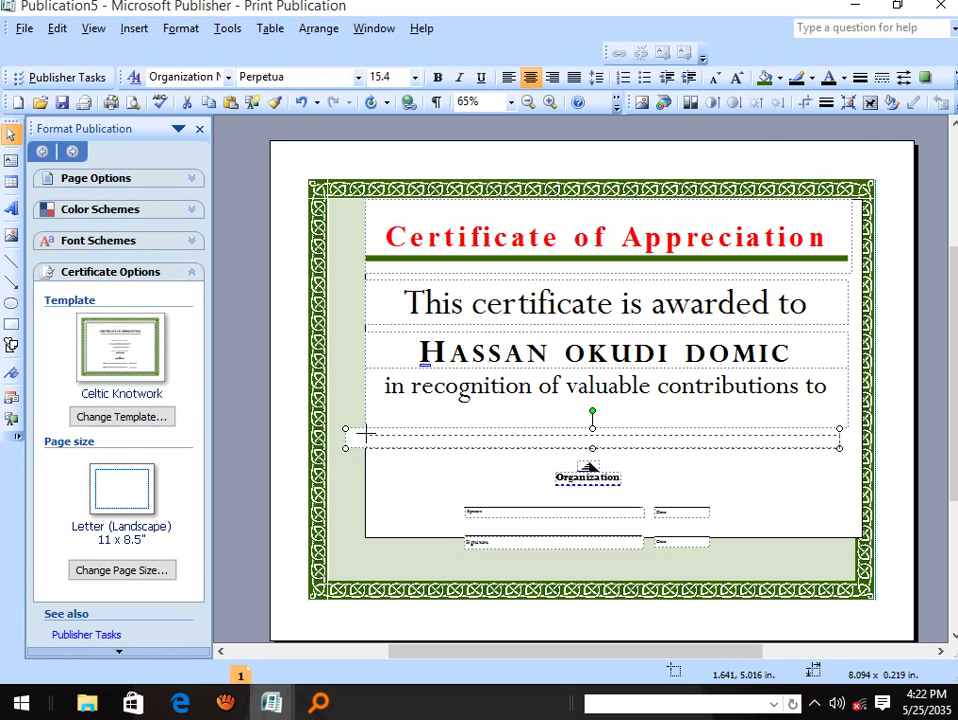
click(418, 465)
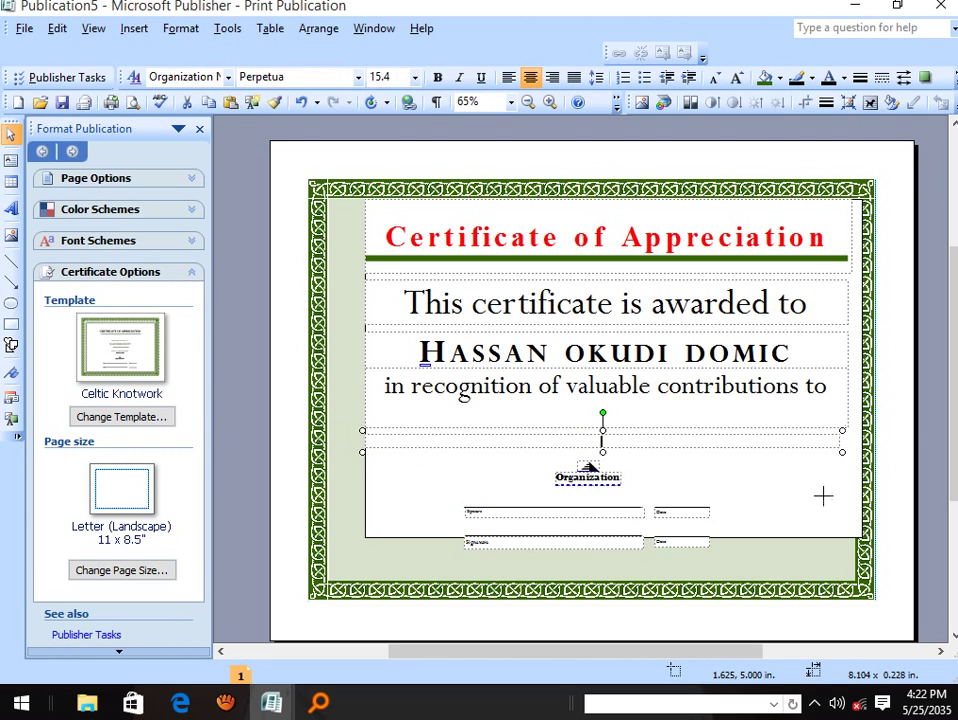
right_click(652, 436)
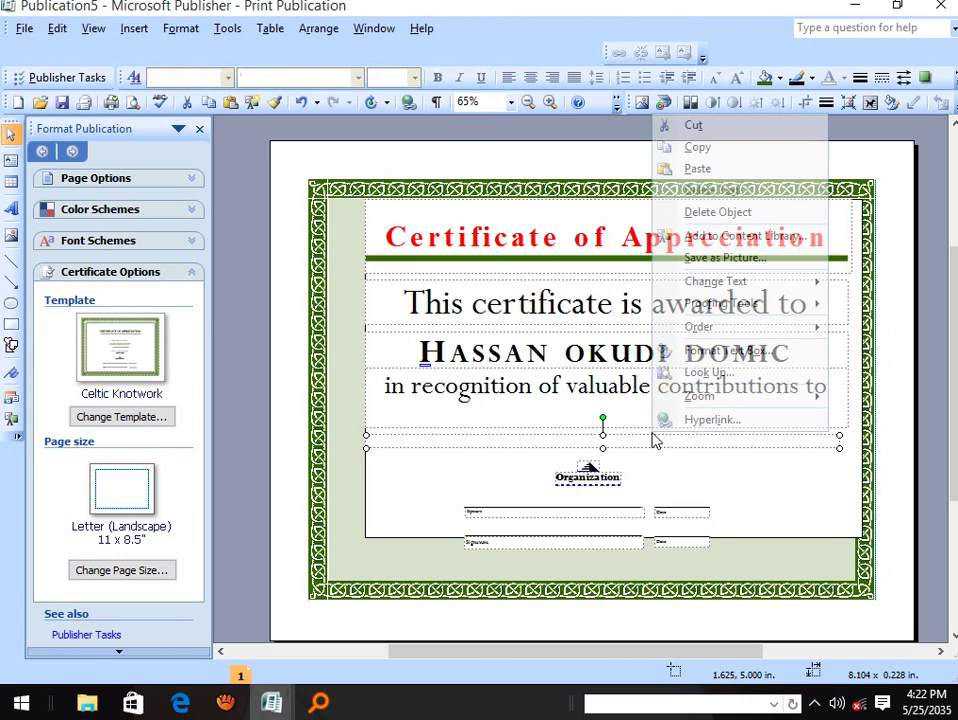
click(695, 128)
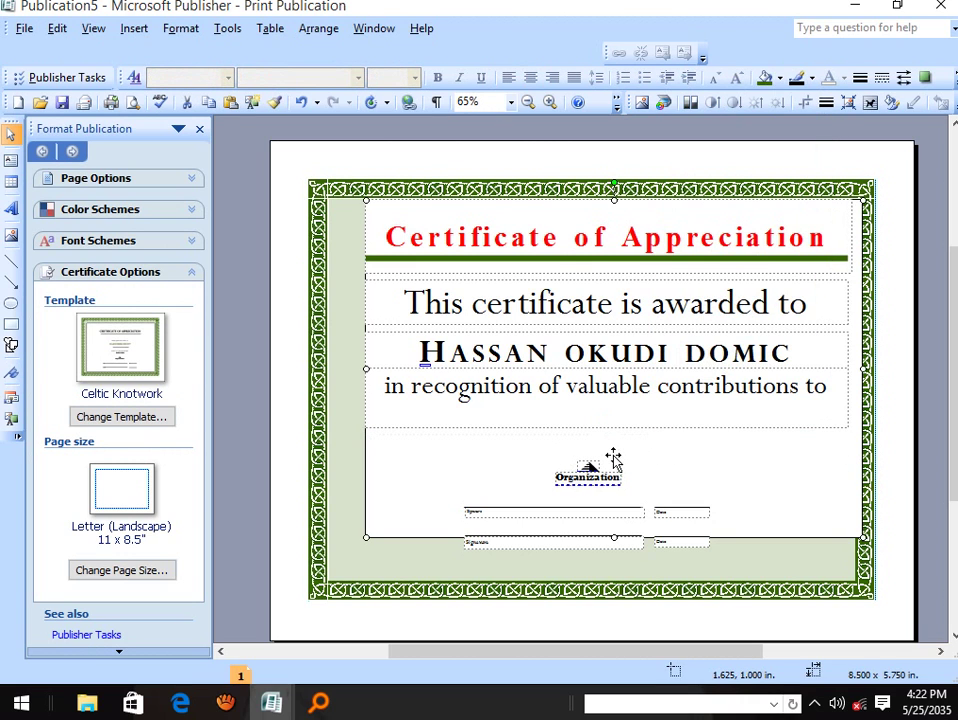
Extend the upper Signature text box upward to a height of about 0.664 in.
click(622, 482)
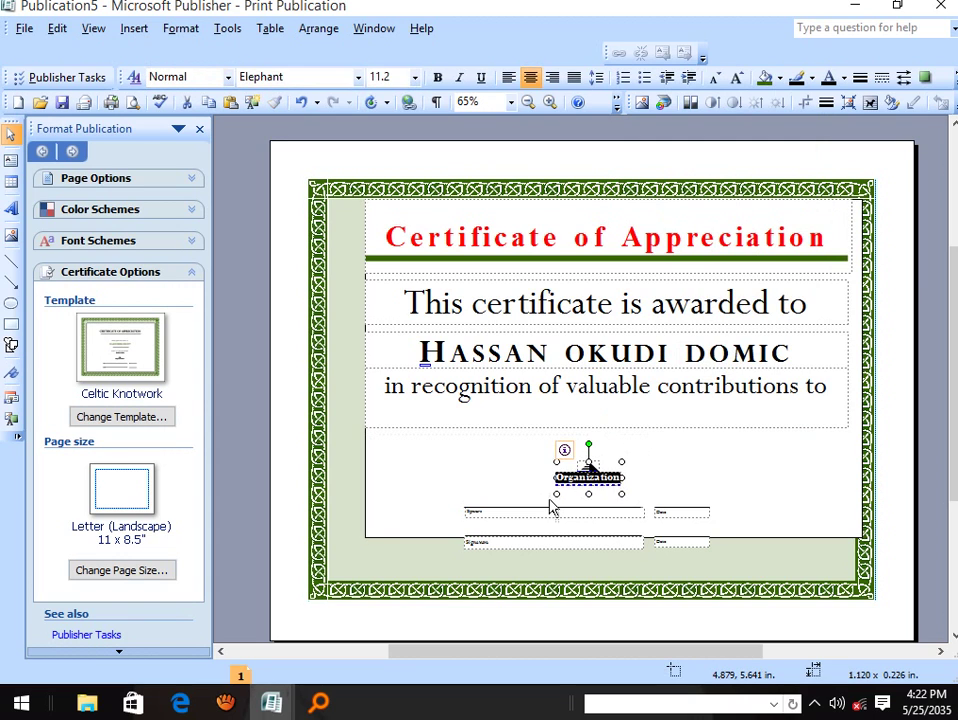
click(516, 510)
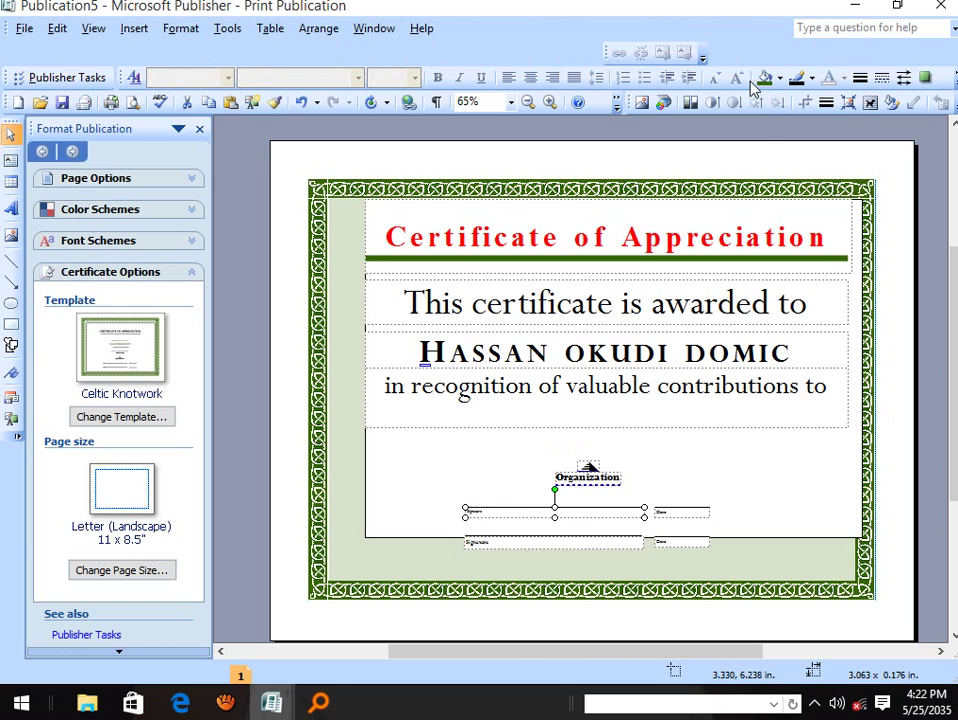
drag(556, 511, 556, 479)
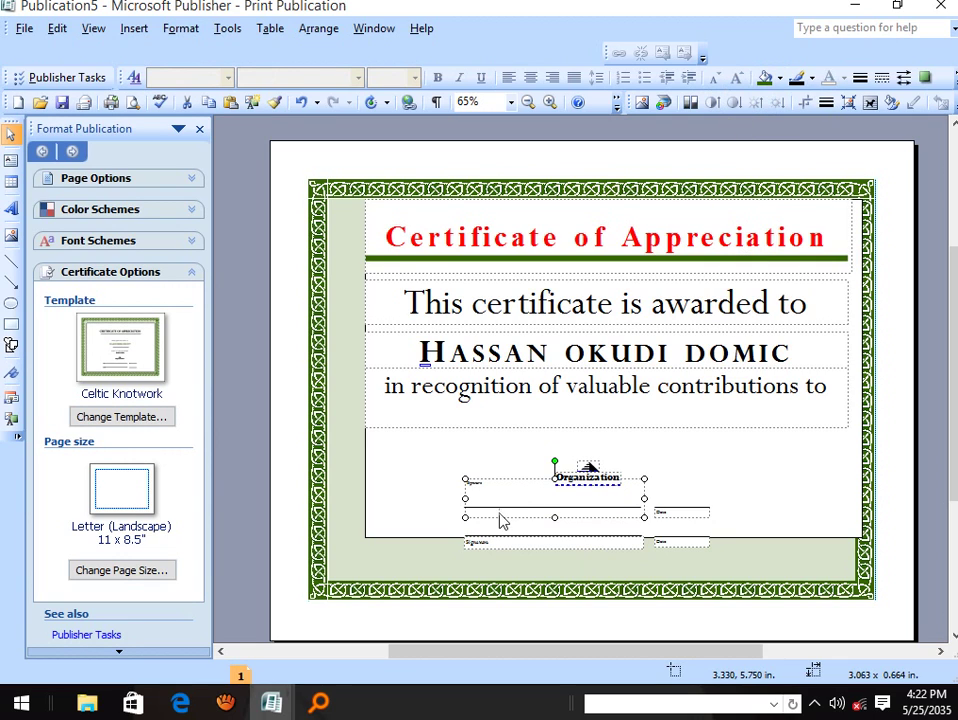
Enlarge the upper "Signature" text to font size 16 and move its box to the white panel's left side, starting at about 1.75 in.
click(487, 484)
drag(455, 484, 492, 484)
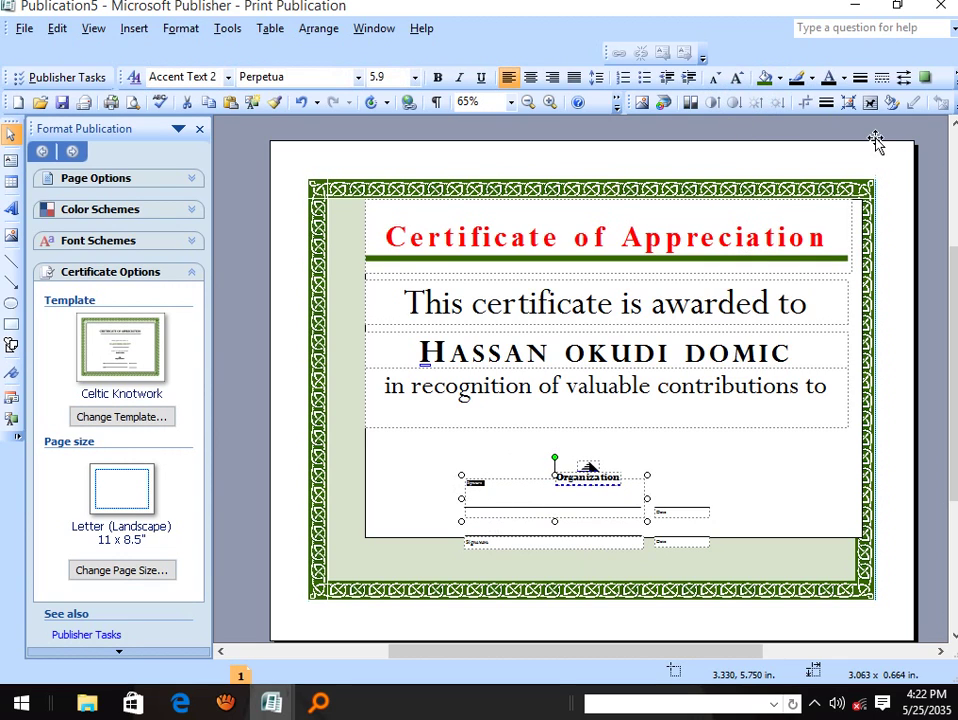
click(737, 79)
click(737, 79)
click(737, 79)
click(737, 79)
click(737, 79)
click(737, 79)
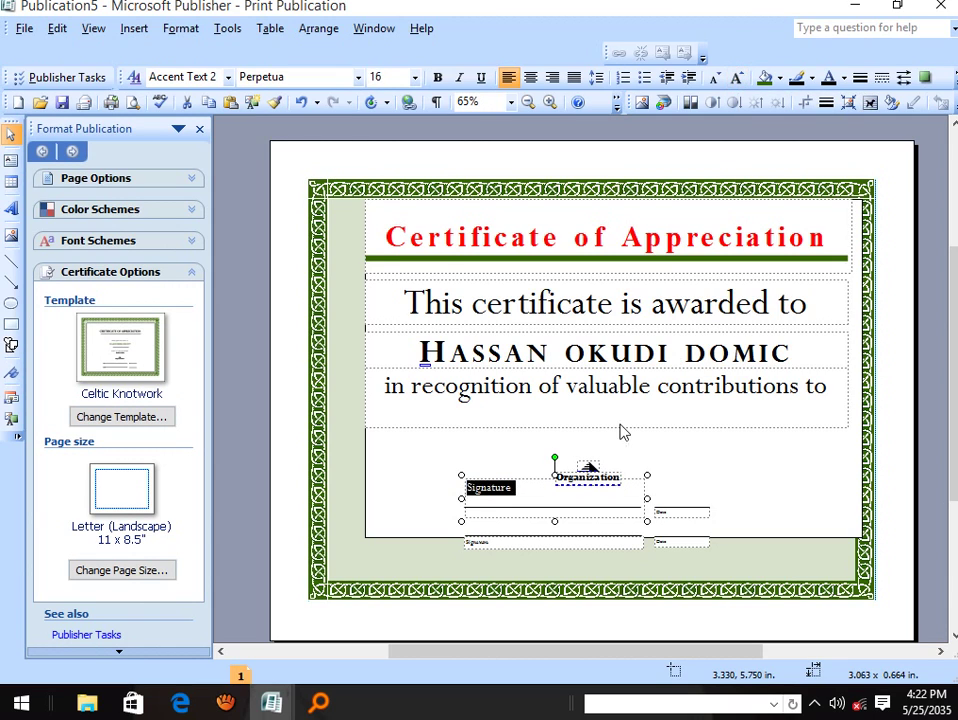
click(522, 483)
drag(522, 483, 428, 481)
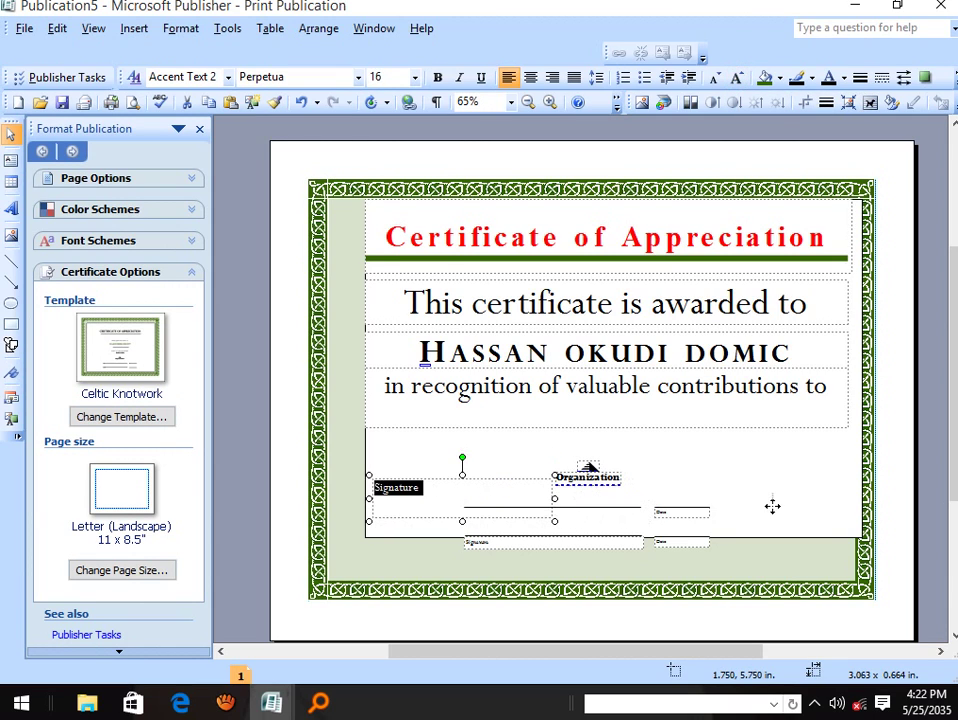
Place the upper date line under "Signature", lengthened to the signature box's width, and remove the original upper signature line.
click(665, 508)
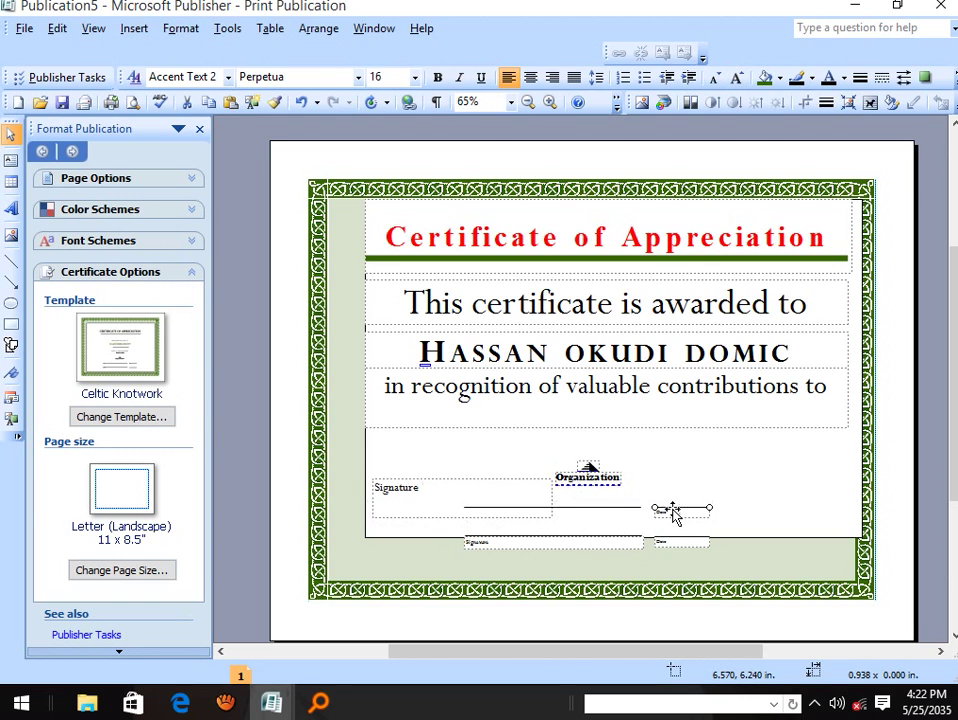
drag(402, 506, 385, 508)
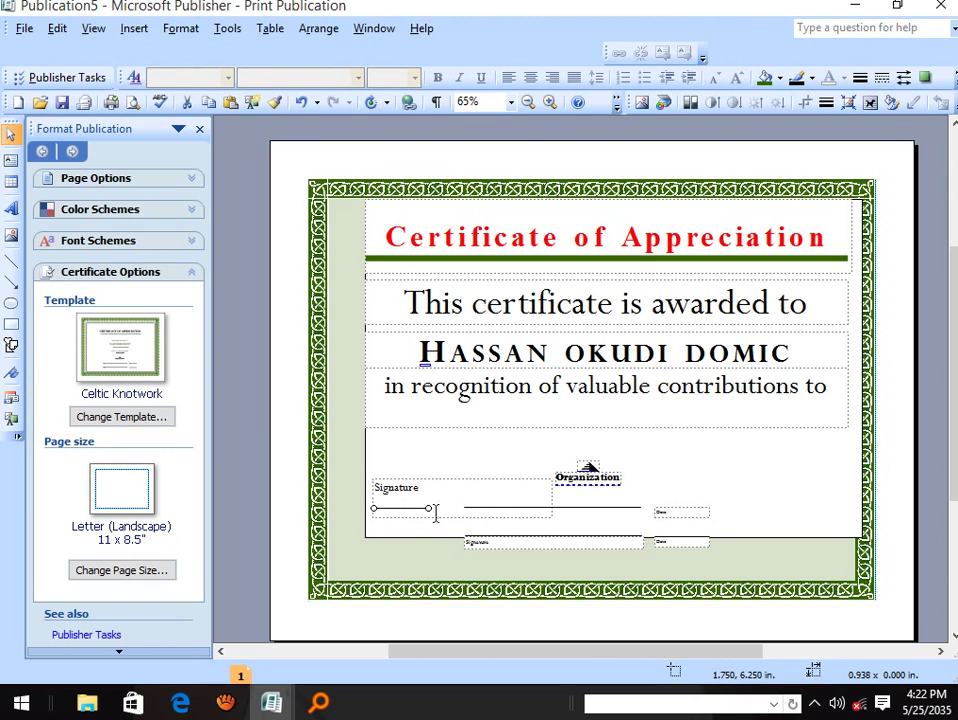
drag(428, 508, 635, 509)
right_click(636, 509)
click(690, 270)
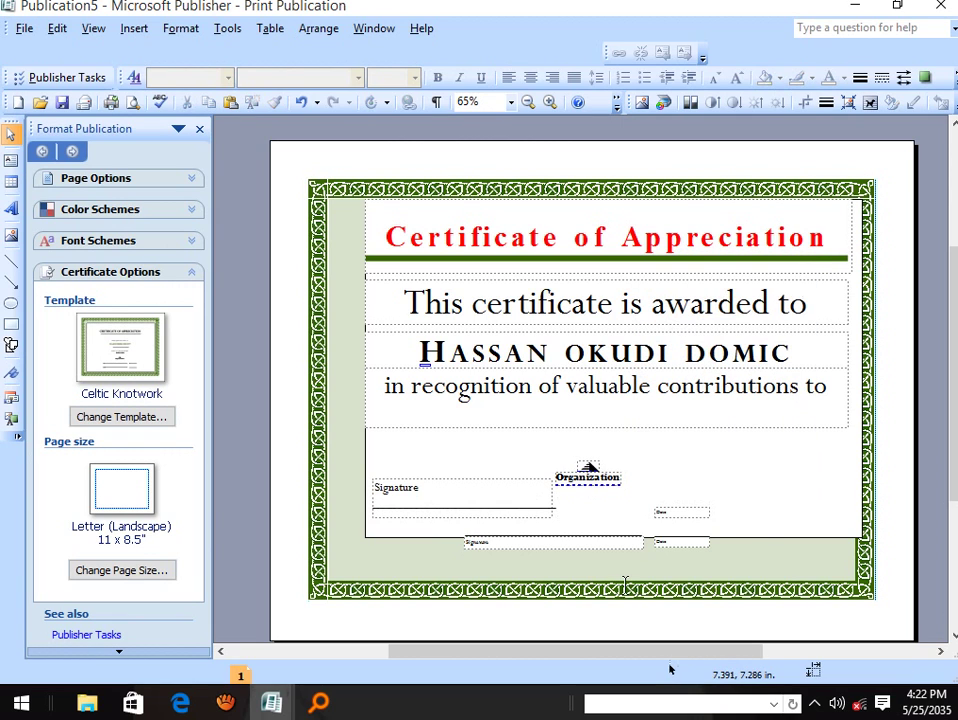
Replace the upper date label with "director".
click(662, 513)
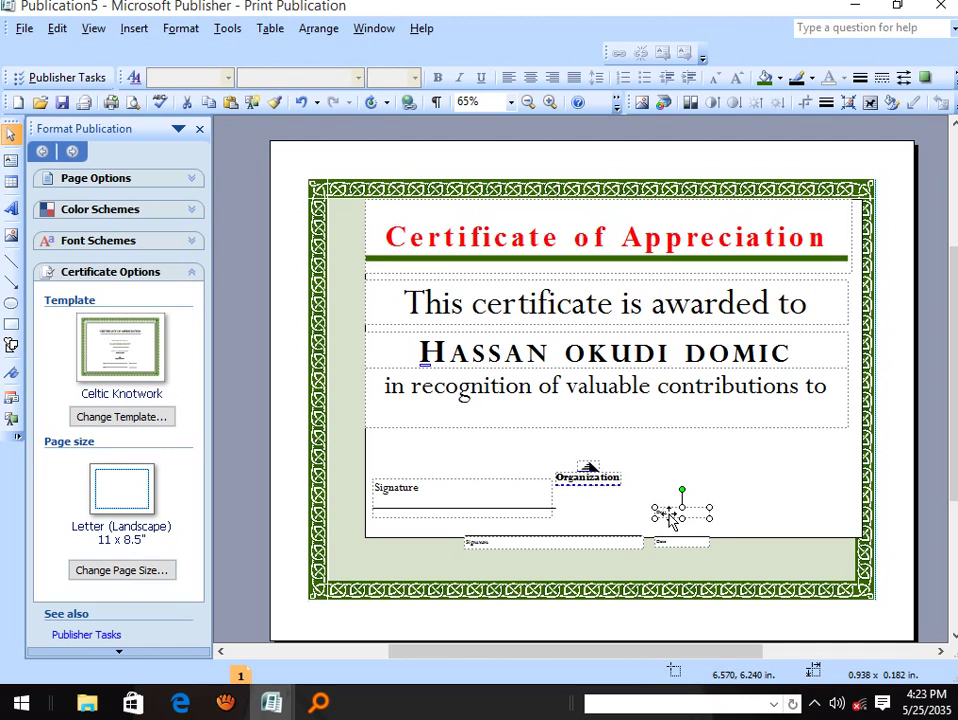
click(650, 514)
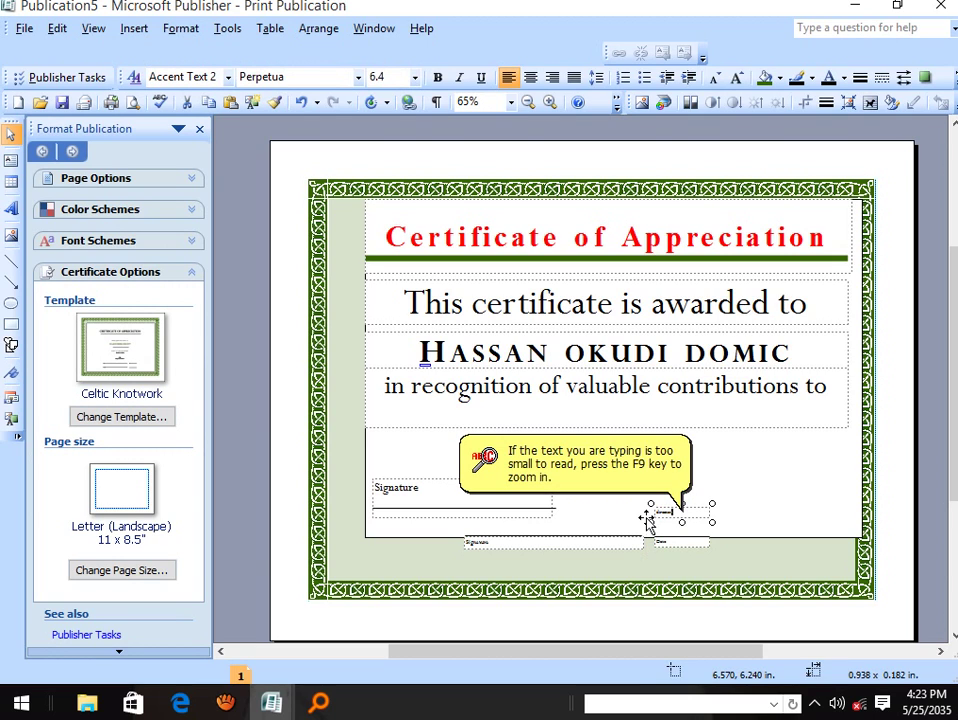
drag(647, 518, 684, 518)
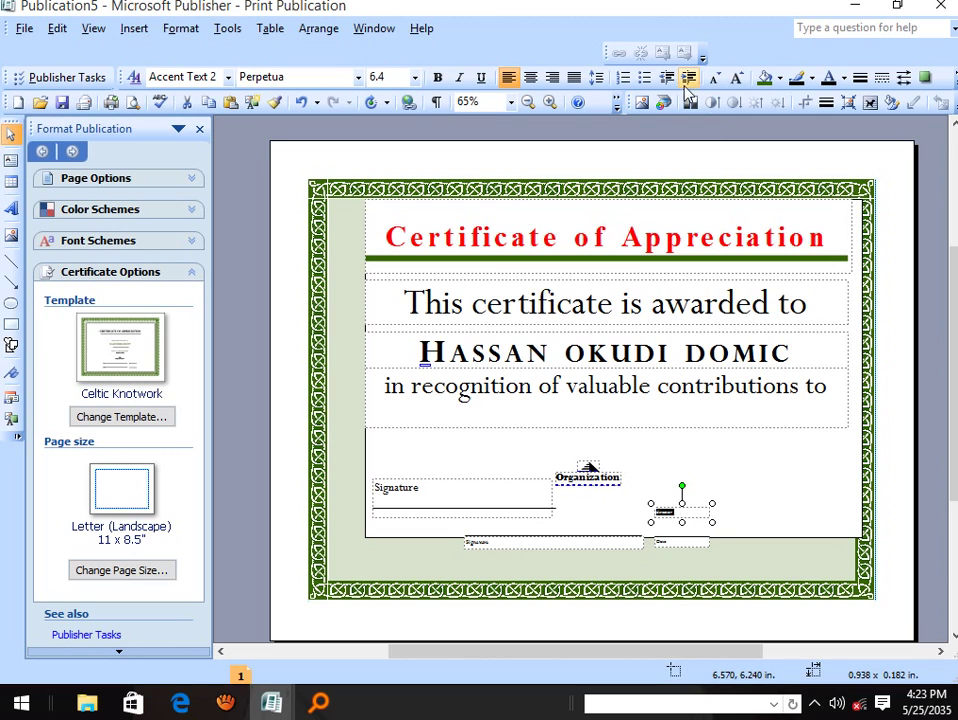
Enlarge the "director" text to font size 20 in a box about 1.257 x 0.422 in and place it beneath the signature line's left end.
click(734, 79)
click(734, 79)
click(734, 79)
click(734, 79)
click(734, 79)
click(734, 79)
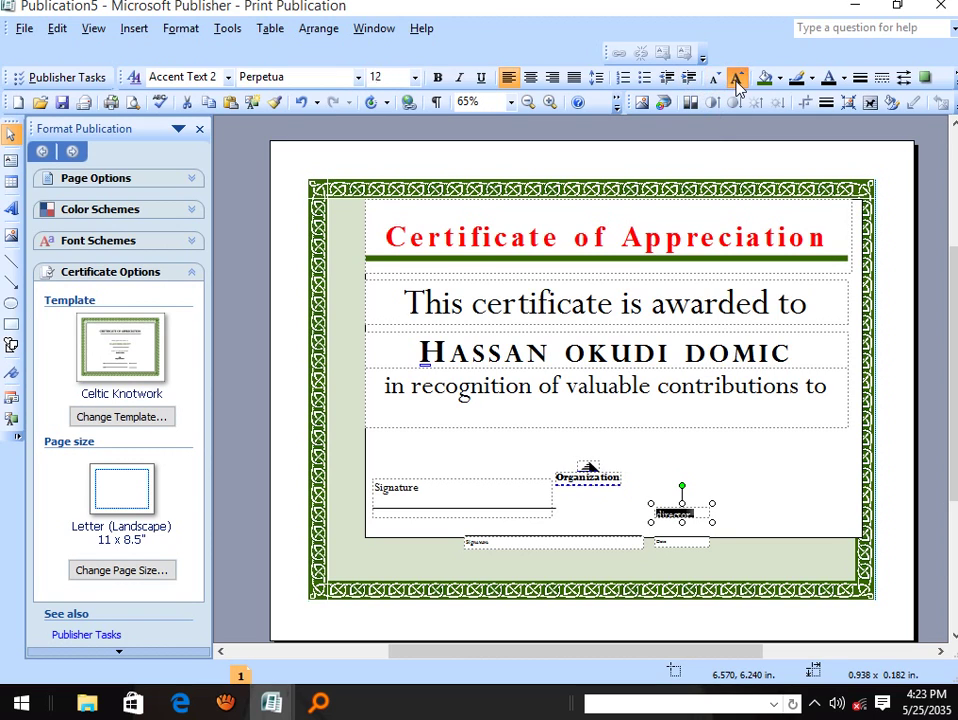
click(734, 79)
drag(651, 503, 632, 489)
click(736, 79)
click(736, 79)
click(736, 79)
drag(646, 502, 386, 513)
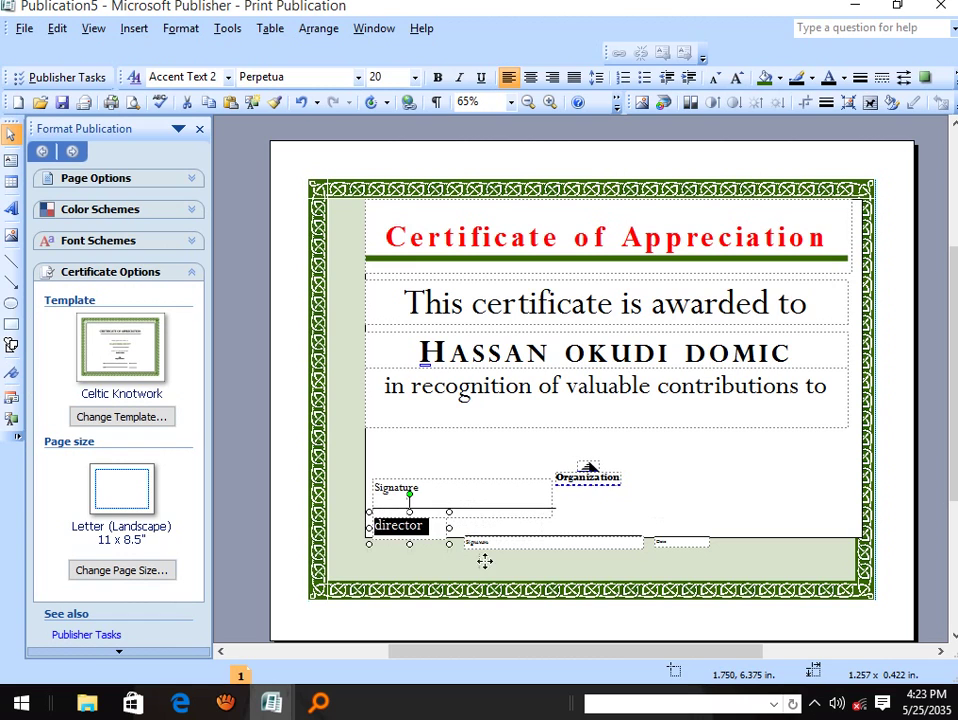
Remove the "Organization" text and its logo from the certificate.
click(609, 483)
double_click(590, 479)
right_click(600, 478)
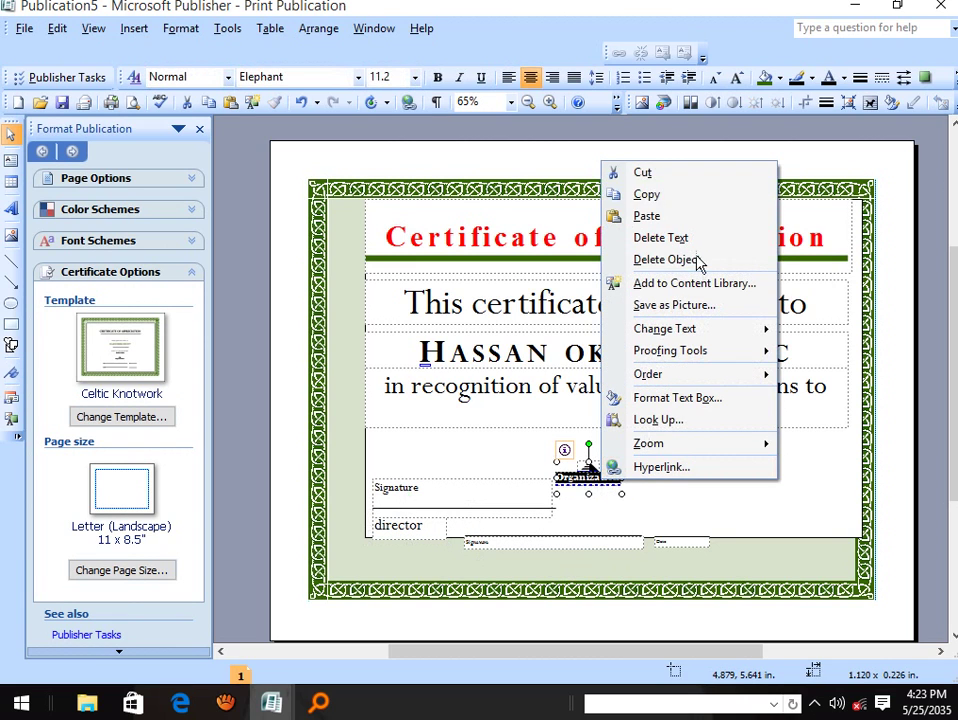
click(642, 175)
click(592, 471)
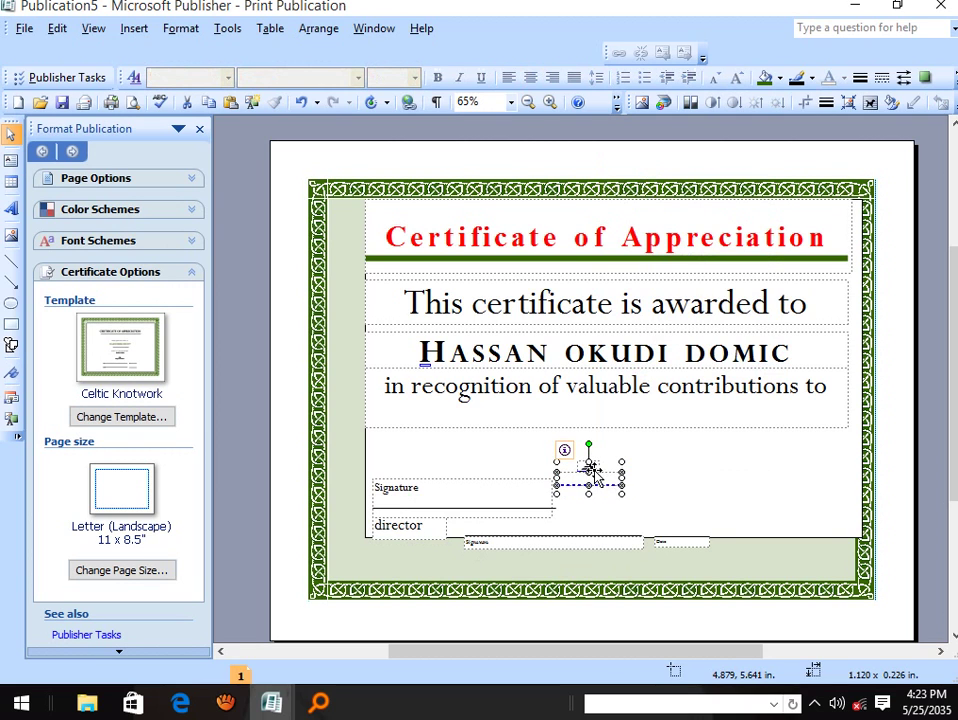
right_click(592, 471)
click(644, 169)
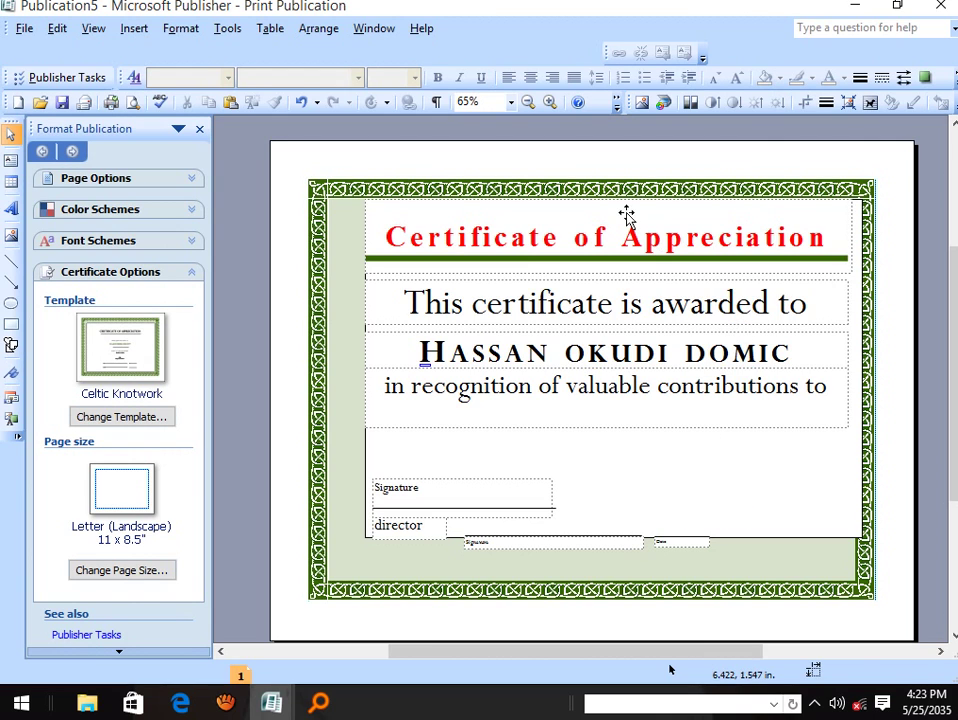
Change the outer frame's border art from Celtic Knotwork to Creatures...Lady Bug.
click(609, 188)
right_click(609, 188)
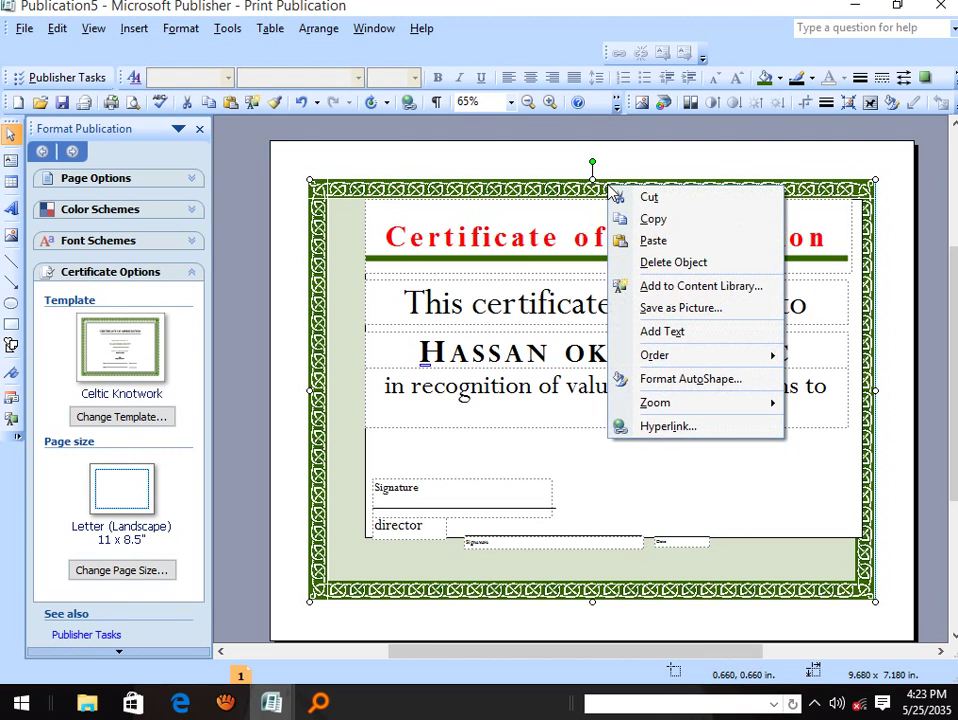
click(704, 380)
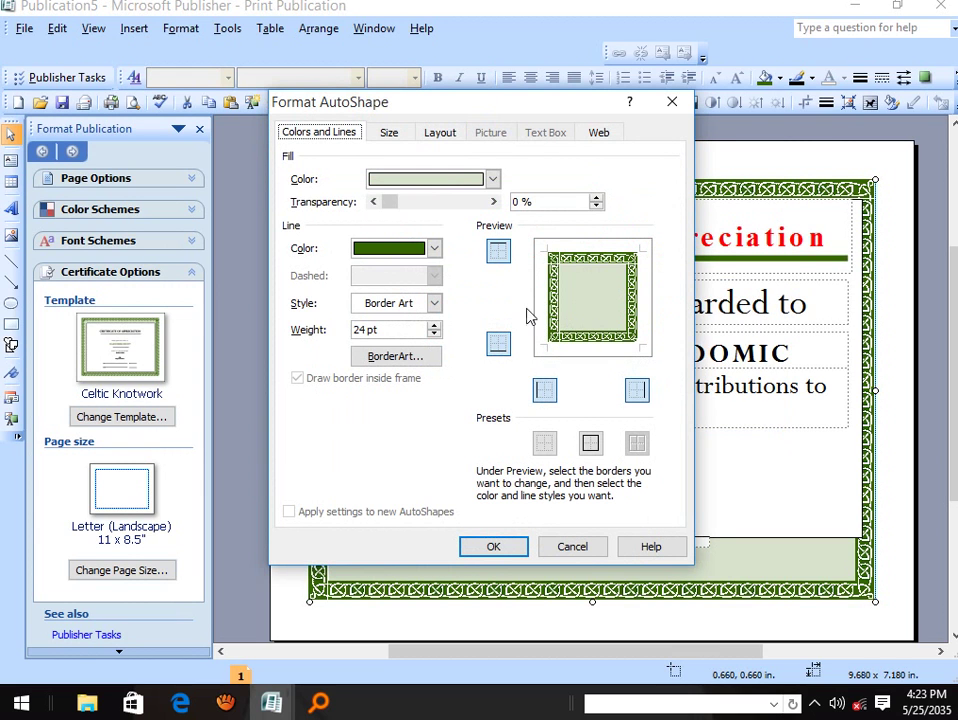
click(434, 304)
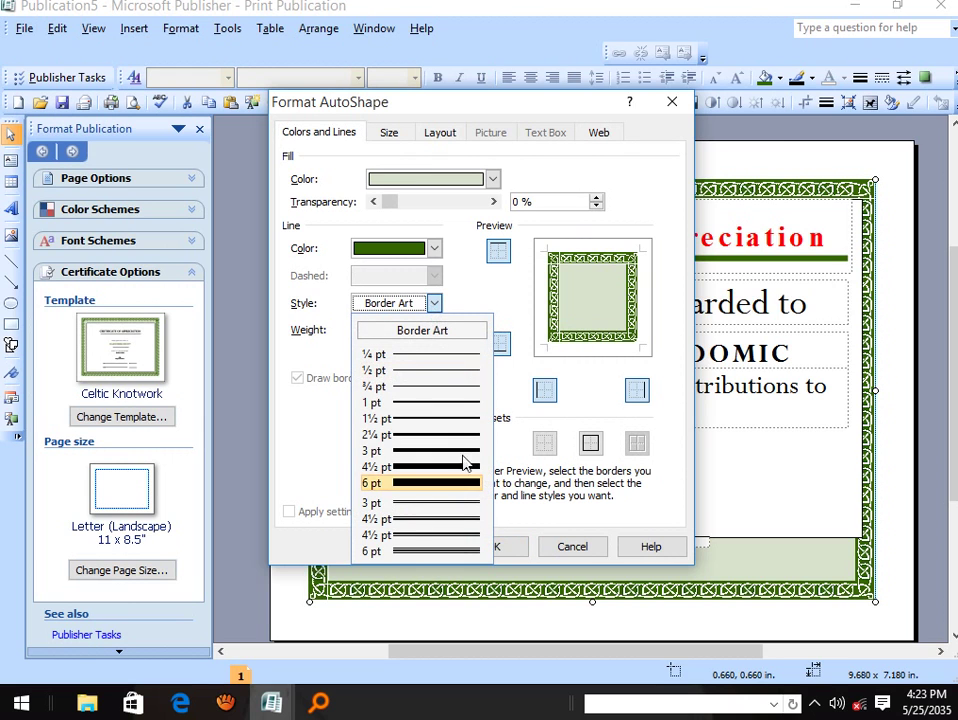
click(465, 334)
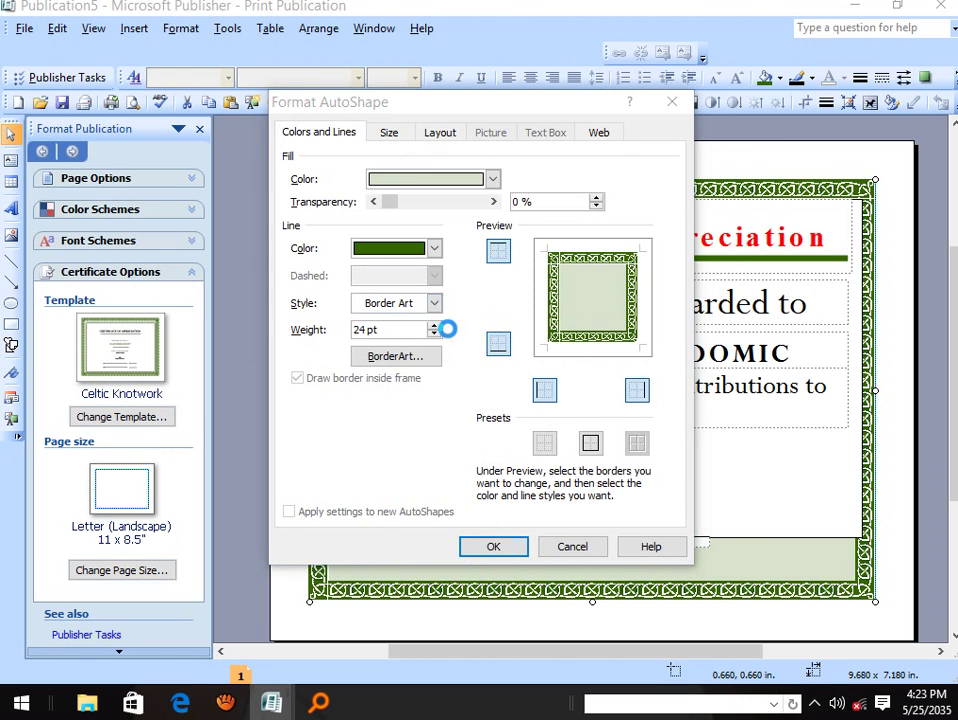
scroll(473, 365, down, 4)
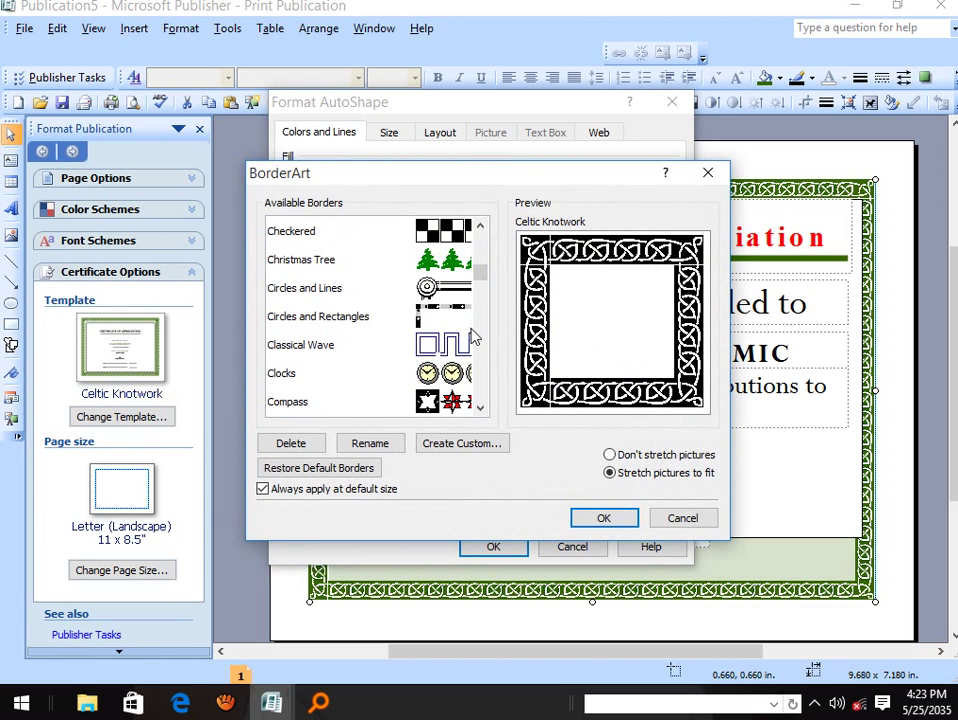
scroll(473, 338, up, 1)
scroll(473, 338, down, 2)
scroll(473, 338, down, 4)
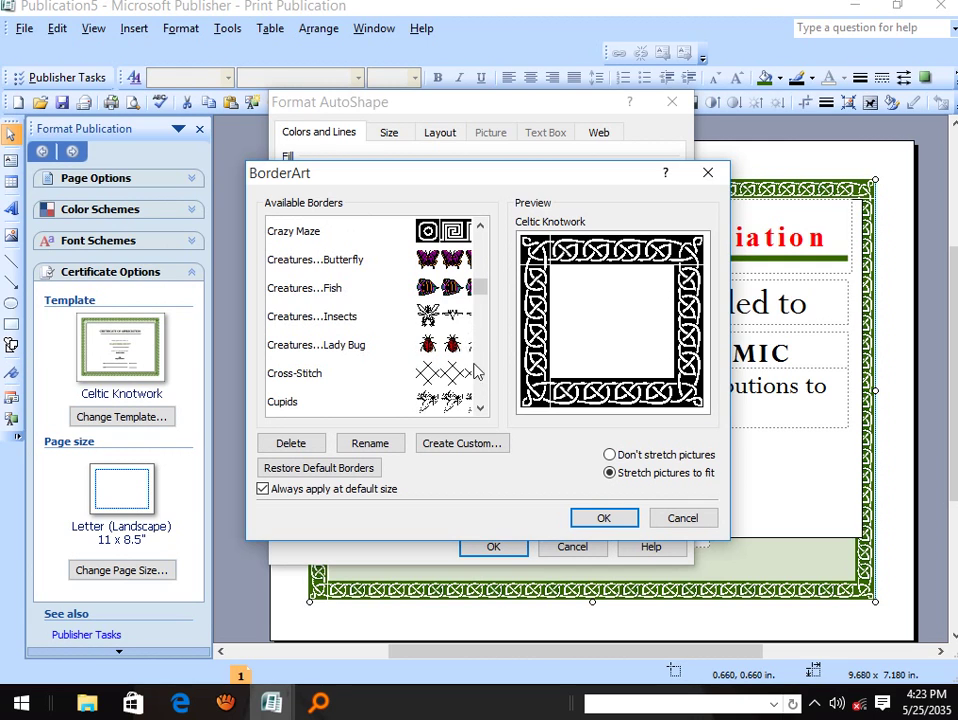
scroll(474, 375, down, 2)
scroll(474, 378, up, 1)
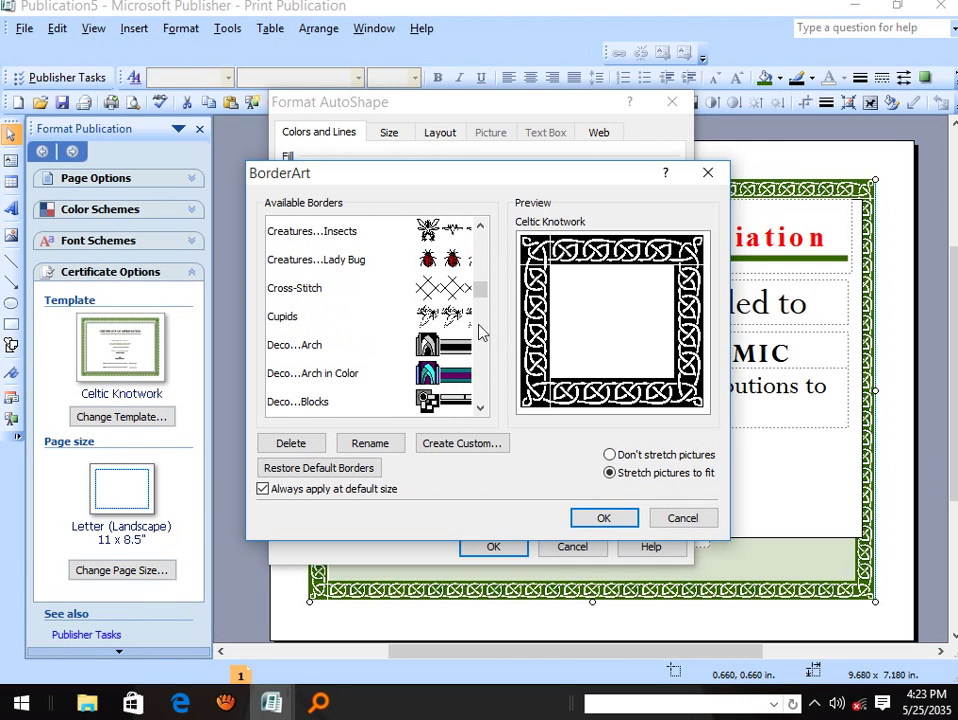
click(470, 262)
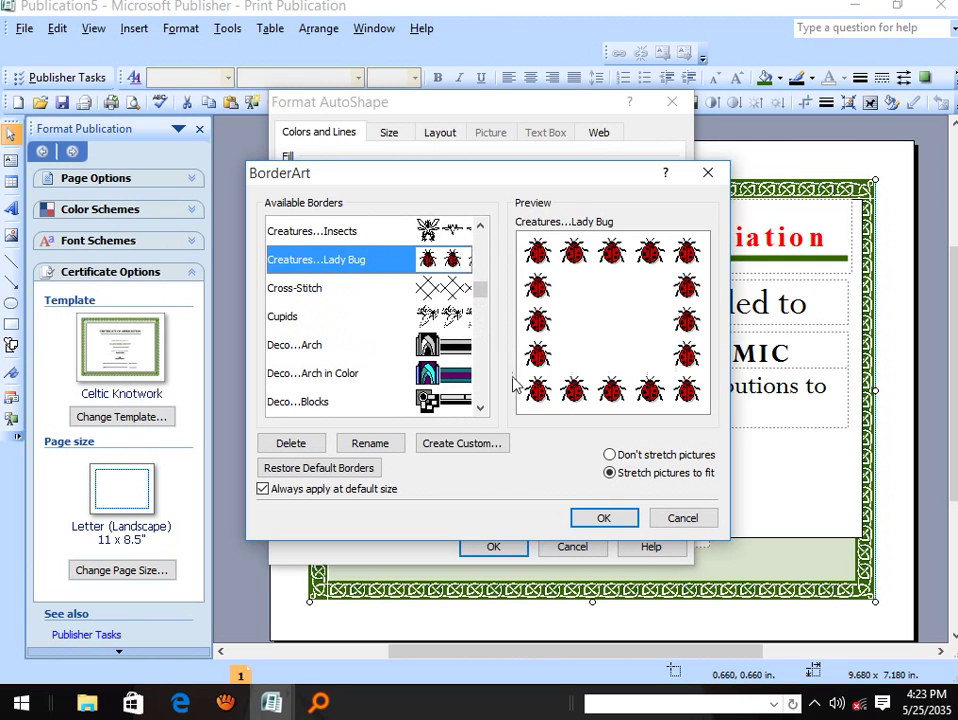
click(614, 519)
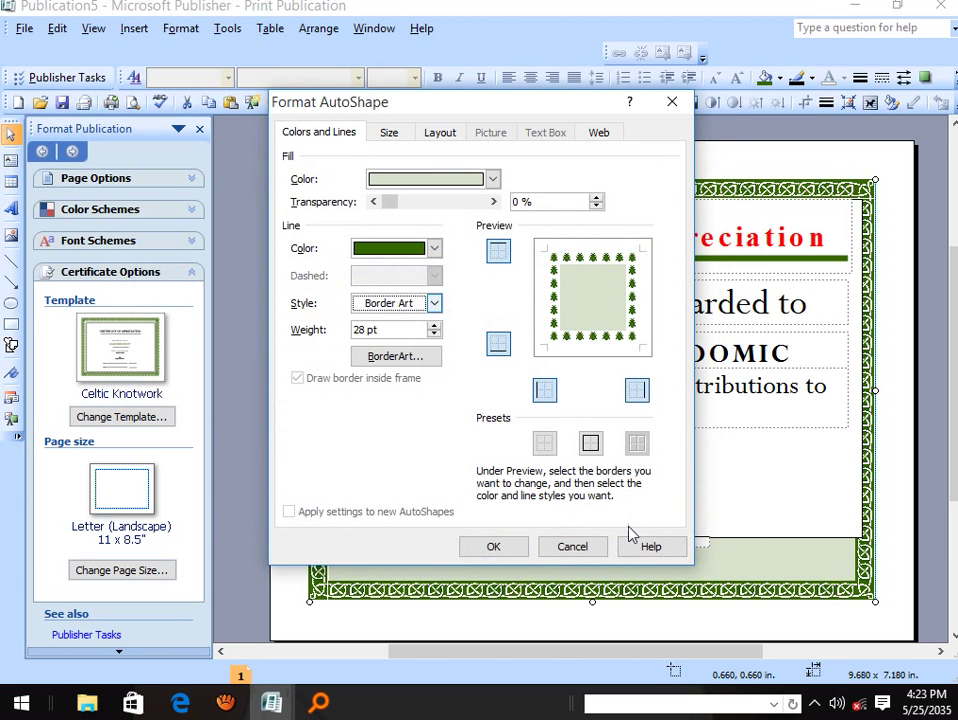
click(514, 553)
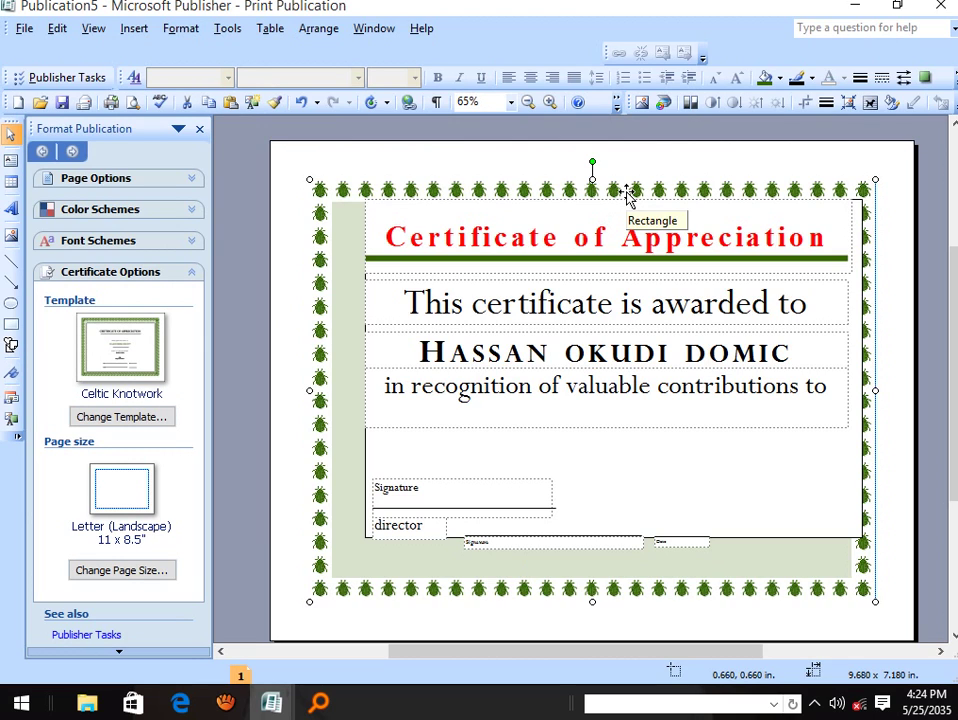
Shift the certificate title box slightly left and down, and resize the white inner rectangle to about 8.875 x 6.375 in within the border.
click(855, 278)
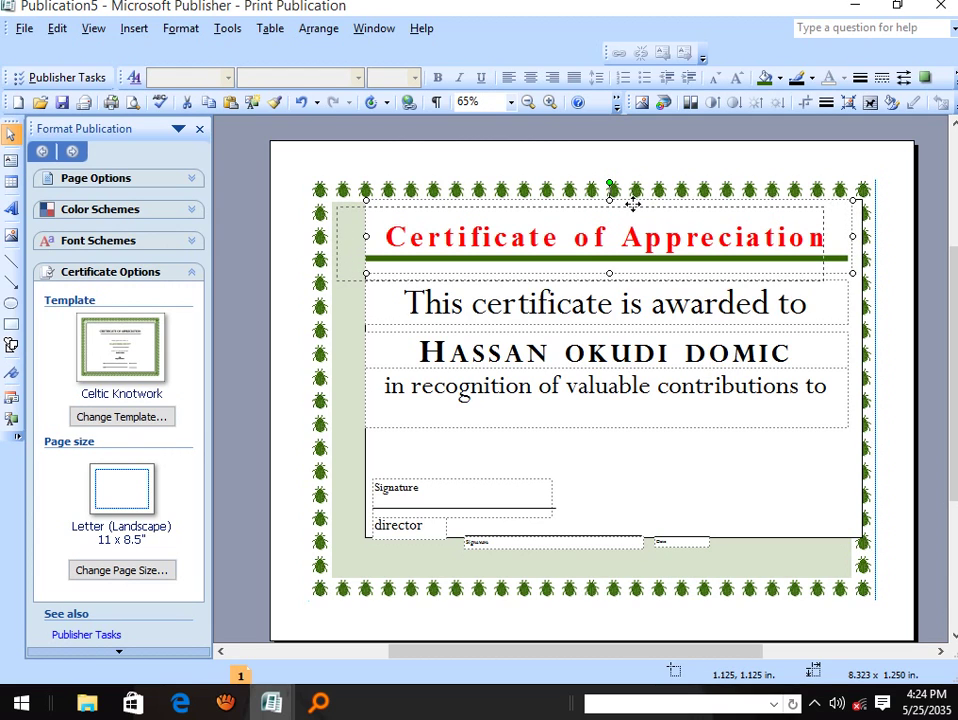
drag(633, 205, 604, 212)
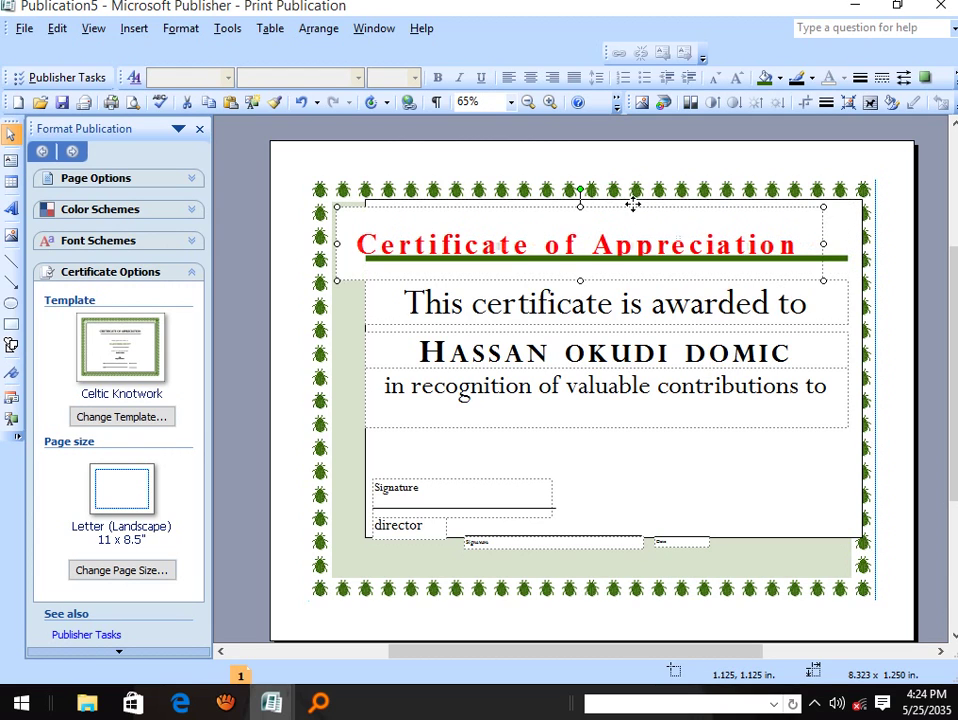
click(861, 207)
drag(861, 201, 855, 200)
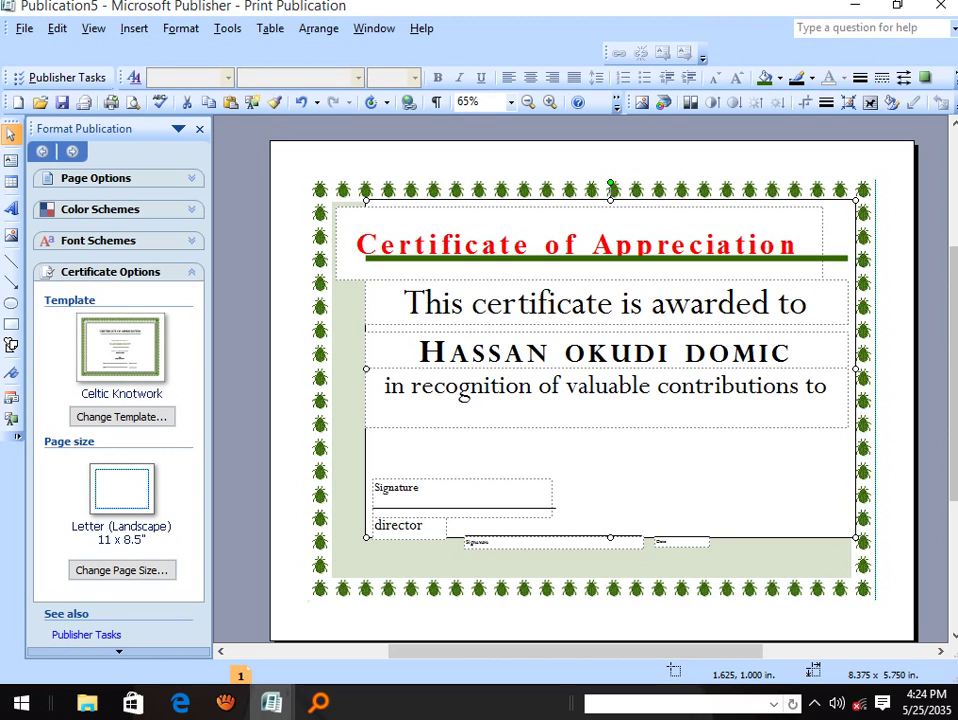
drag(367, 537, 337, 574)
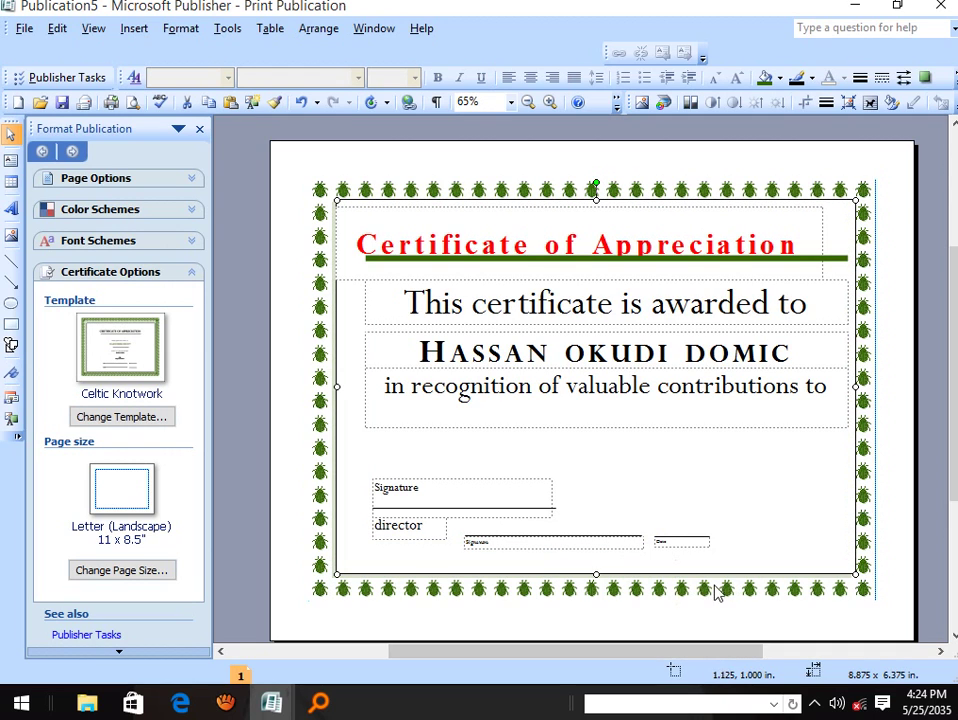
Set the outer frame's border to the 6 pt triple-line style and increase its weight to 12.75 pt.
click(640, 190)
right_click(638, 192)
click(720, 390)
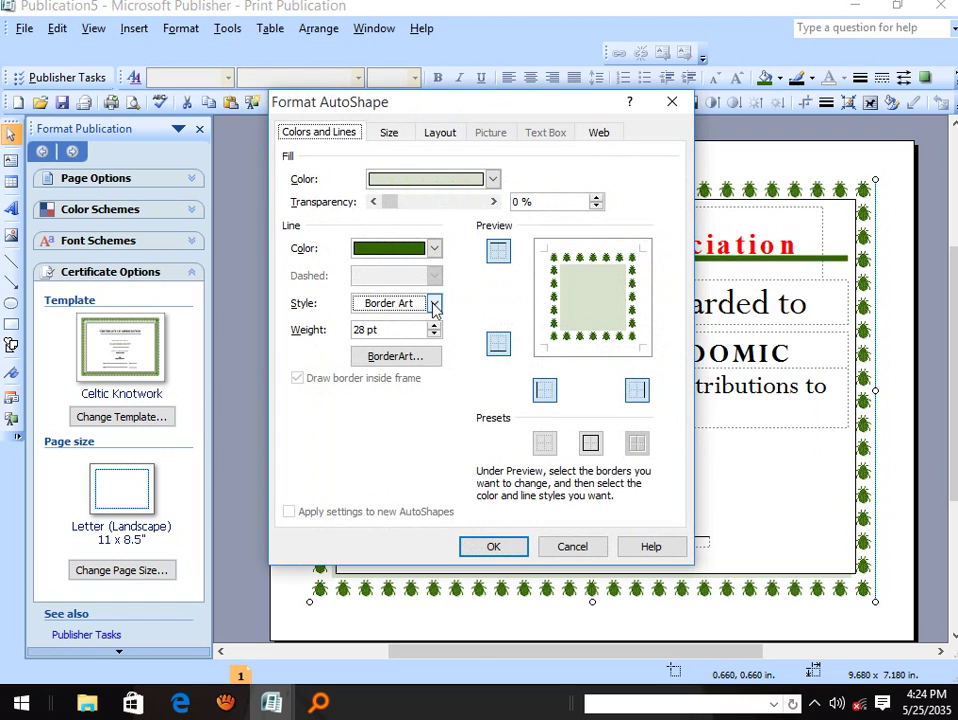
click(434, 303)
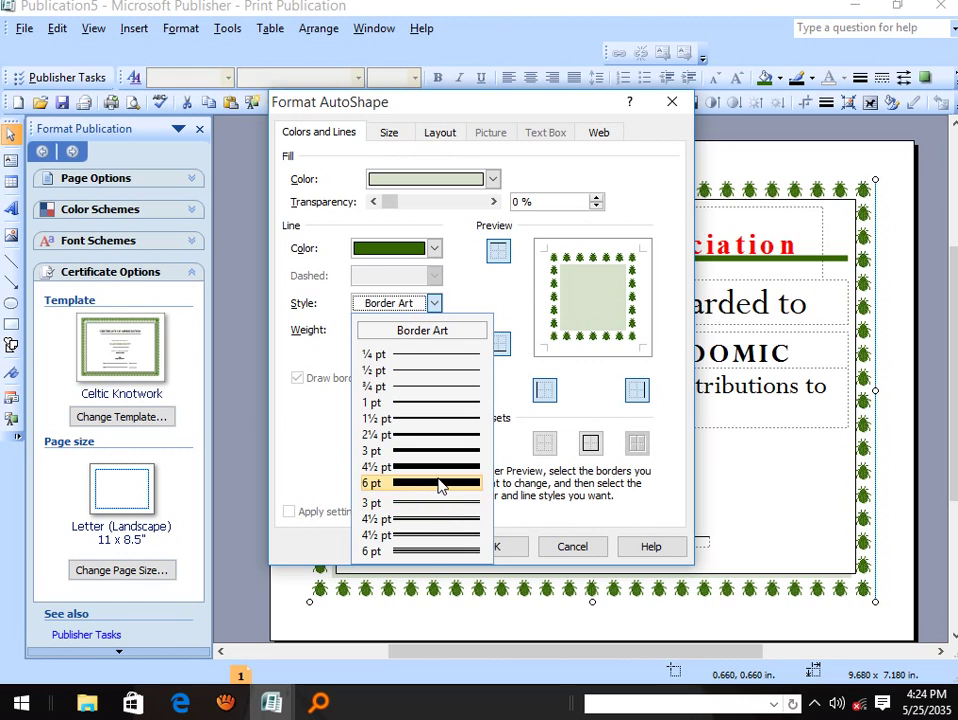
click(429, 551)
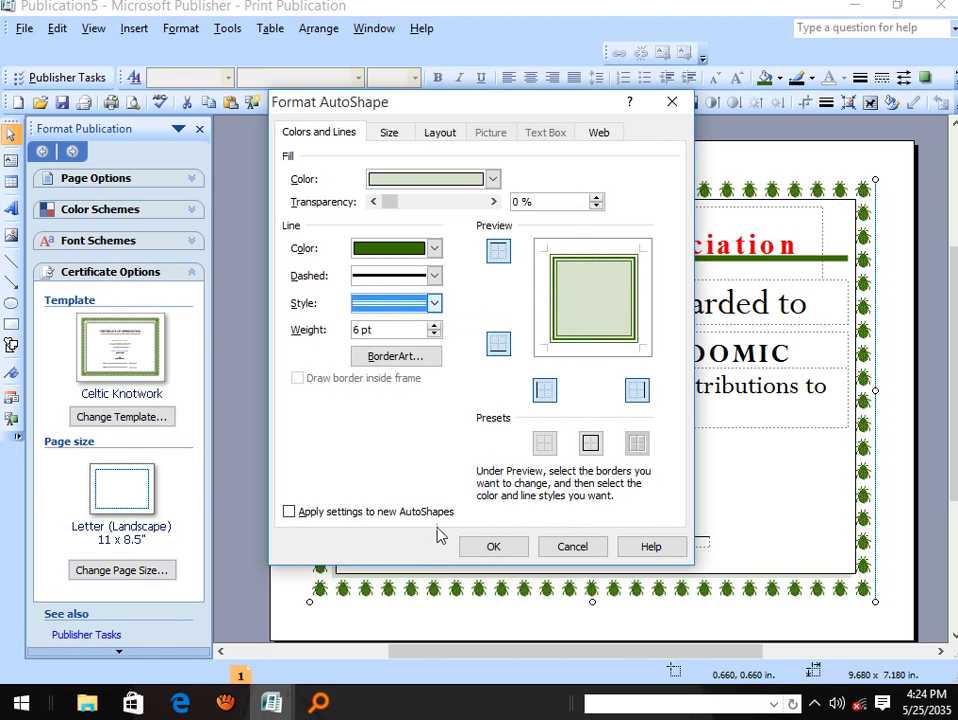
click(434, 335)
click(434, 335)
click(434, 335)
click(434, 335)
click(434, 331)
click(434, 331)
click(434, 331)
click(434, 331)
click(434, 331)
click(434, 331)
click(434, 331)
click(434, 331)
click(434, 329)
click(434, 329)
click(434, 331)
click(434, 331)
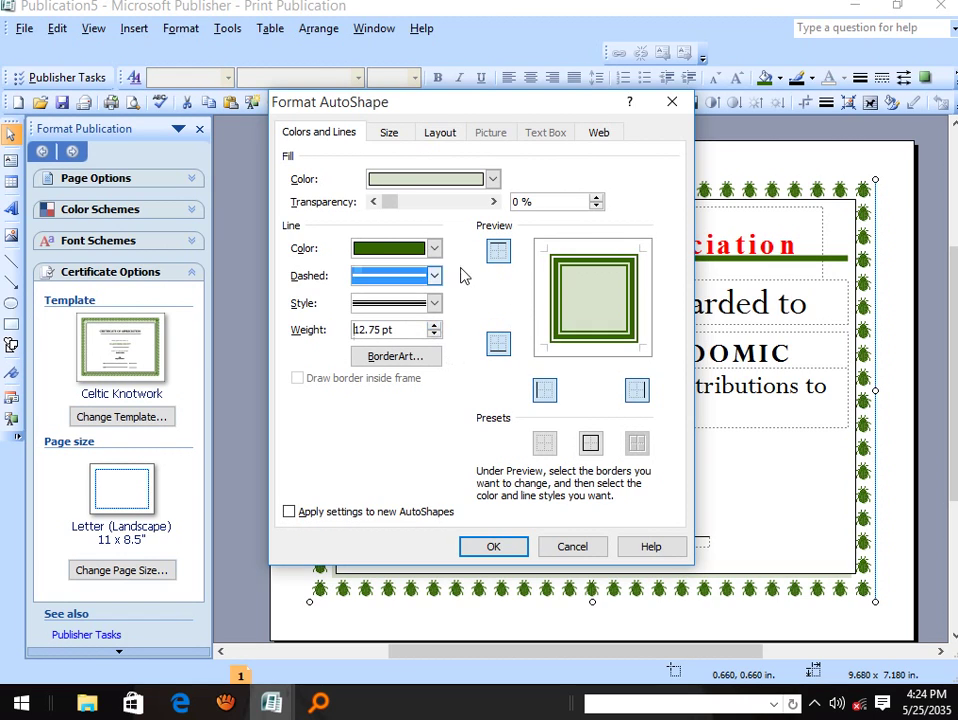
Color the outer frame's border lines medium blue from the standard colors and apply the formatting.
click(435, 250)
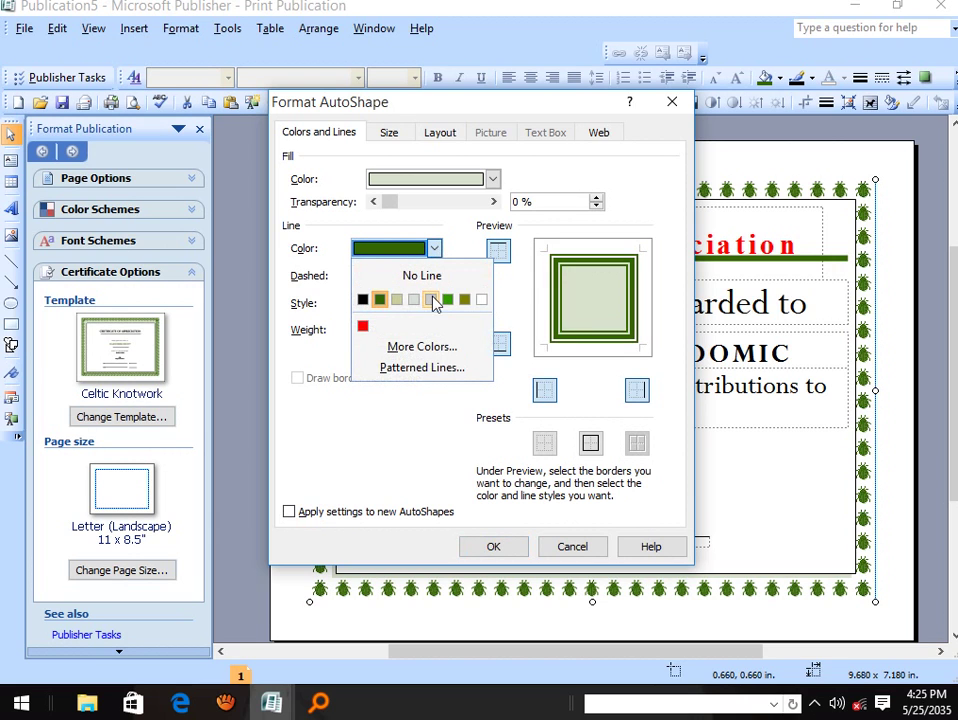
click(450, 347)
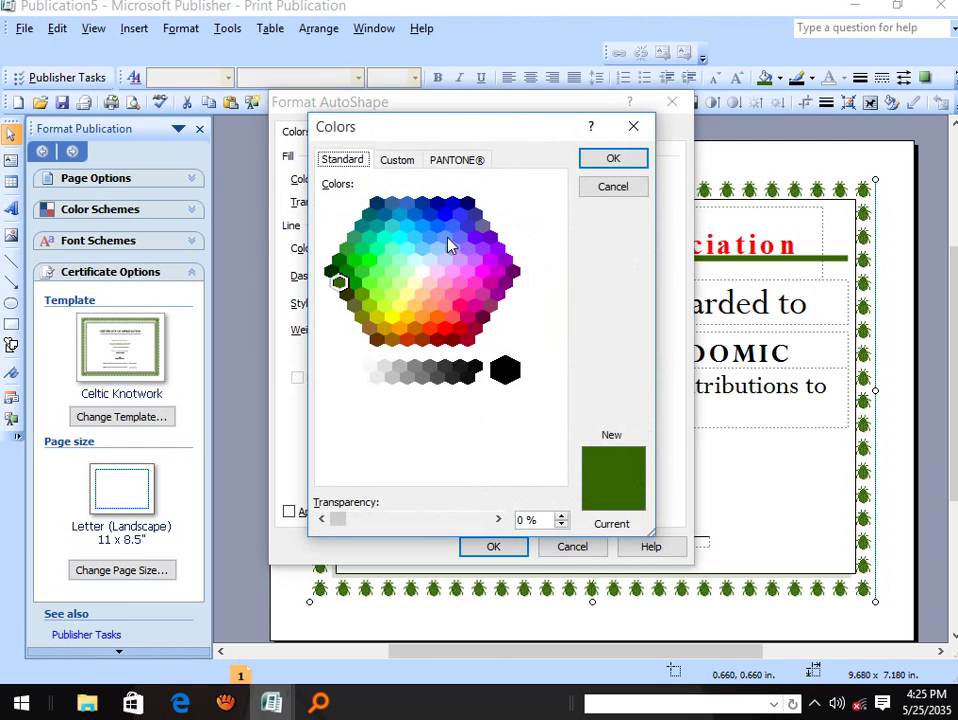
click(452, 226)
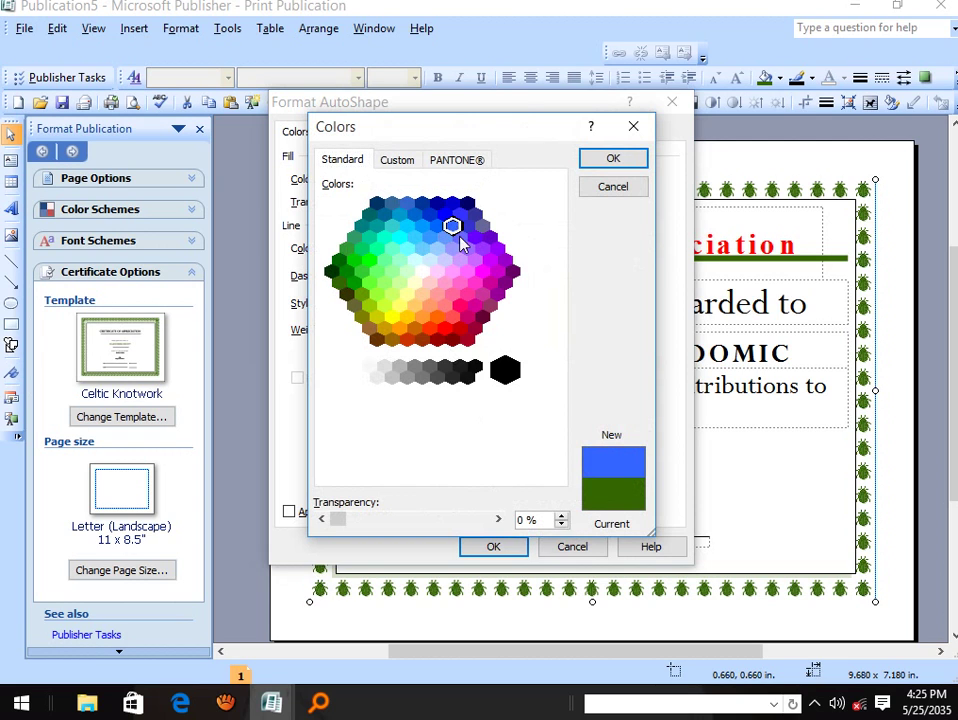
click(620, 160)
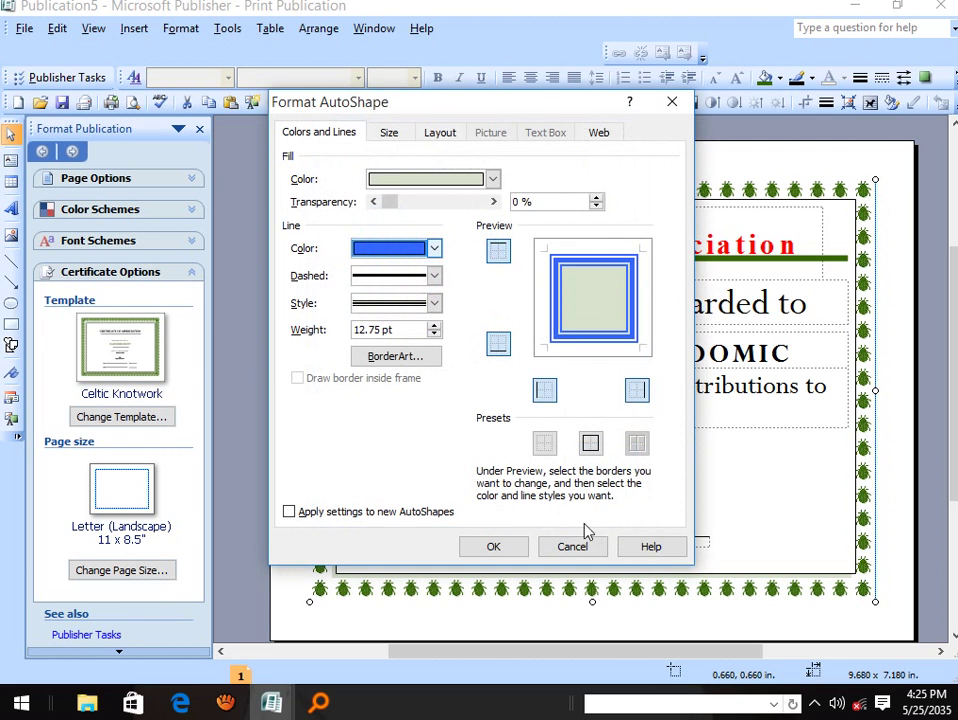
click(516, 550)
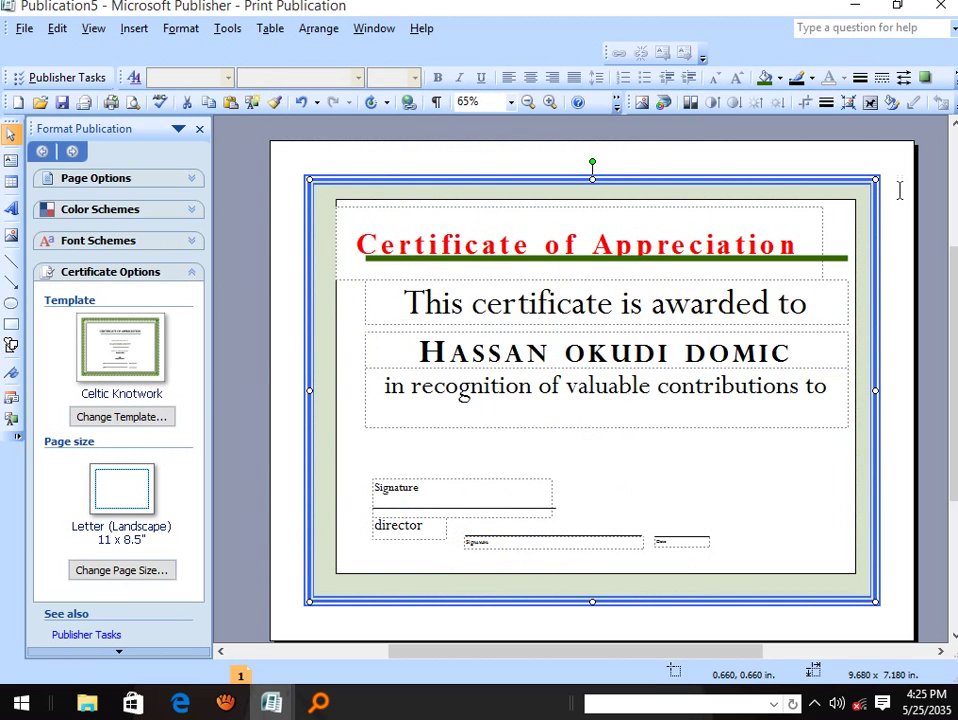
Apply the Stars...Black border art to the outer frame.
right_click(665, 180)
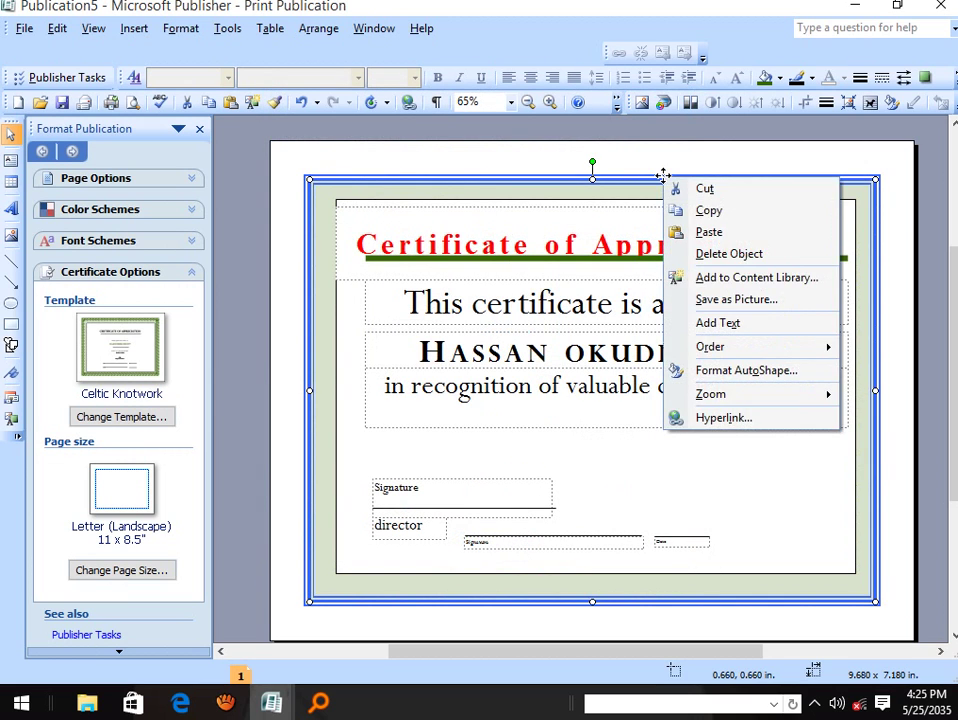
click(750, 372)
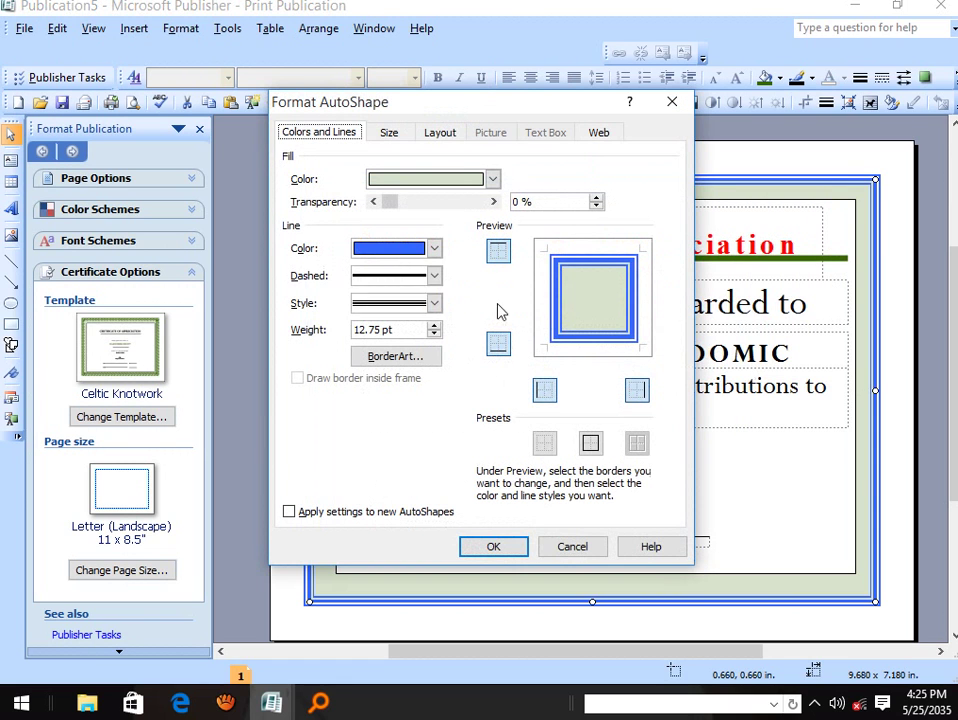
click(434, 303)
click(435, 305)
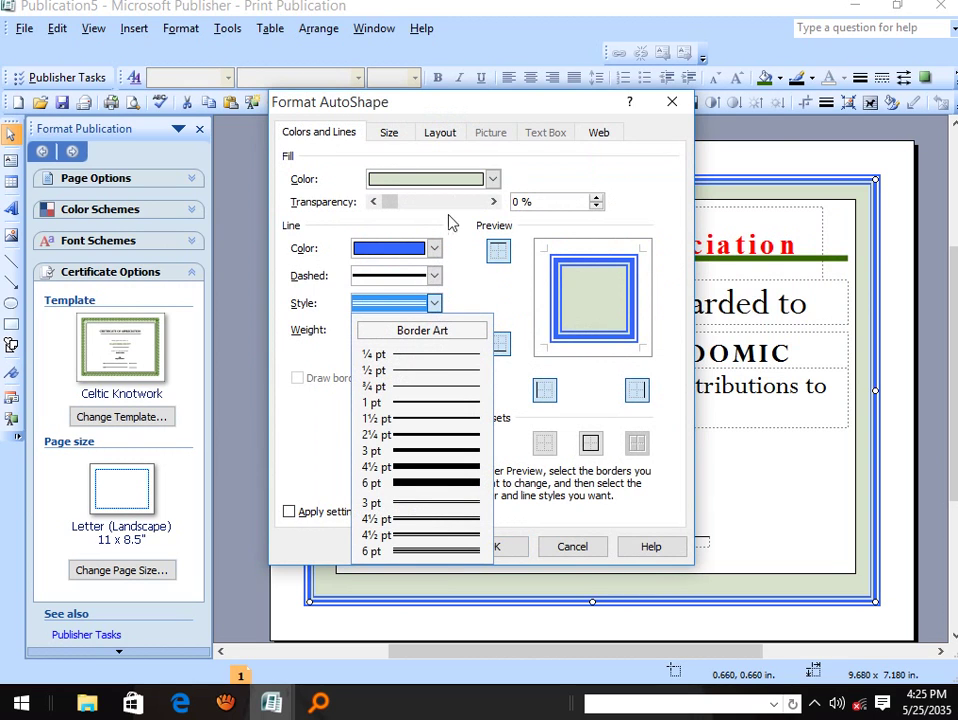
click(284, 346)
click(434, 362)
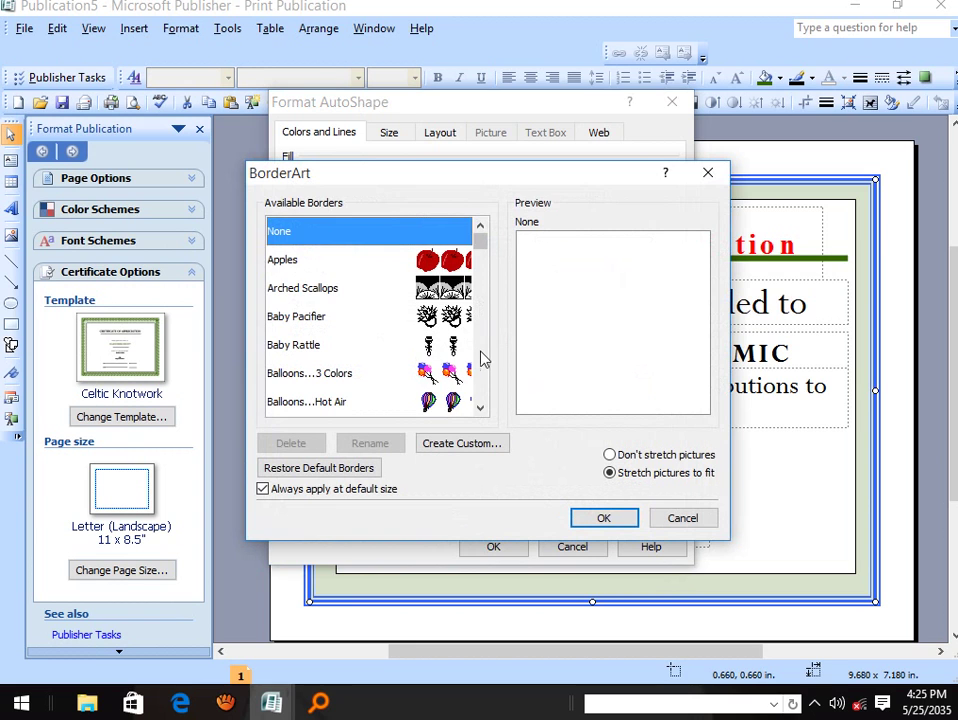
scroll(483, 358, down, 15)
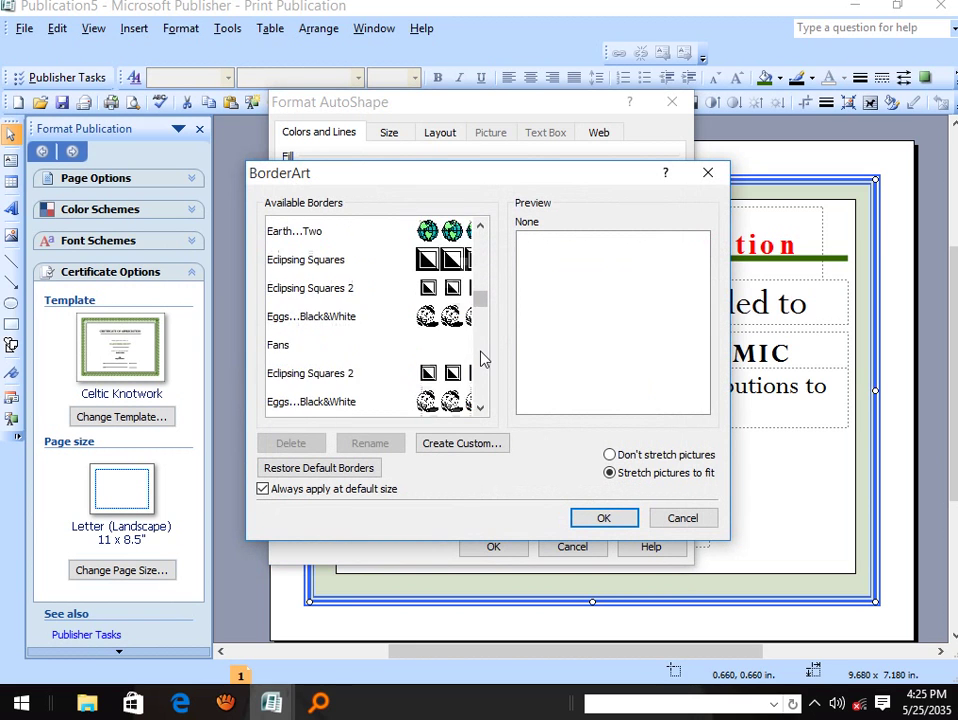
scroll(483, 358, down, 15)
scroll(483, 358, down, 15)
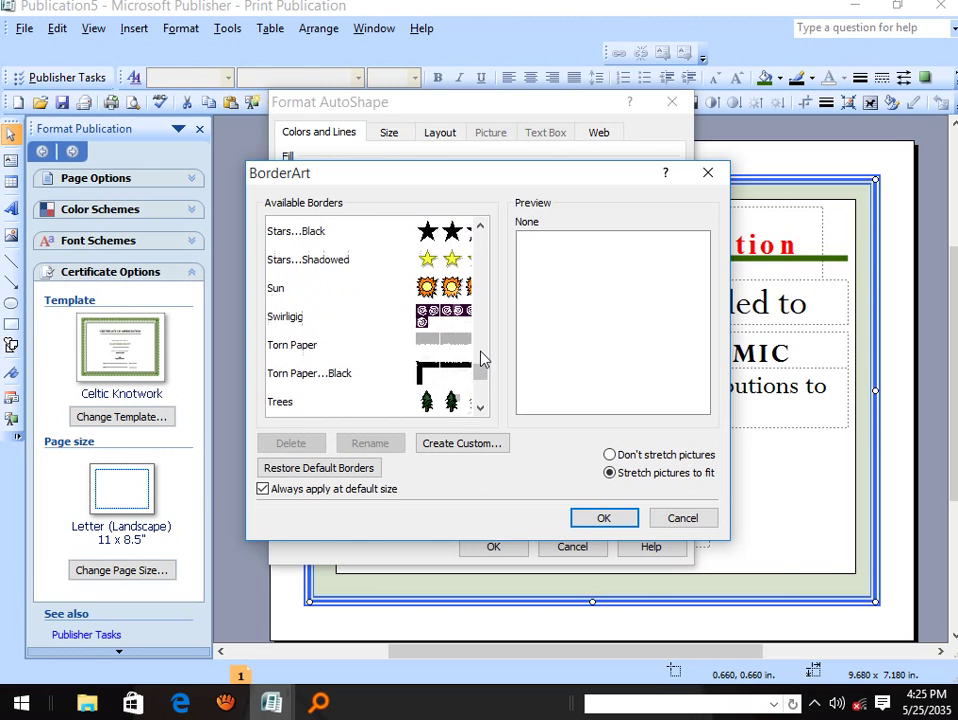
click(438, 232)
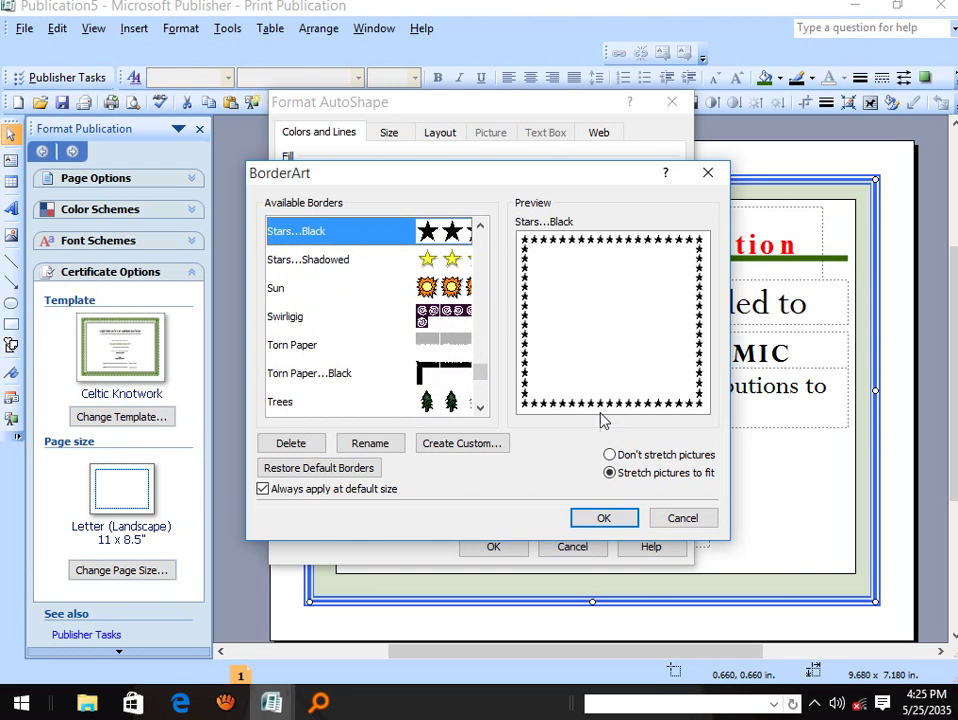
click(599, 518)
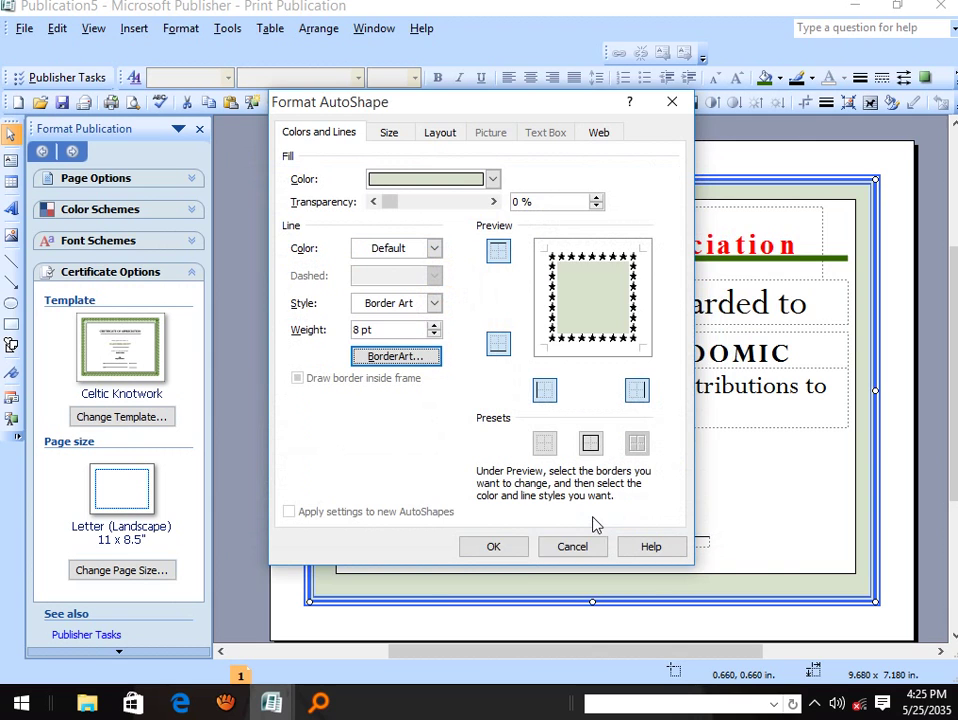
click(470, 548)
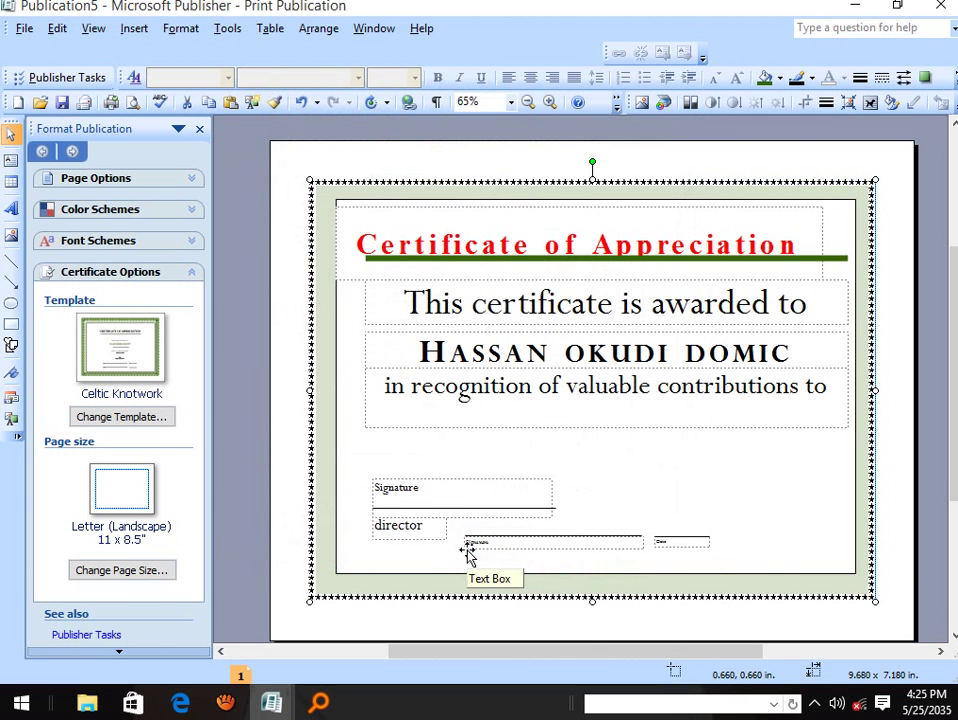